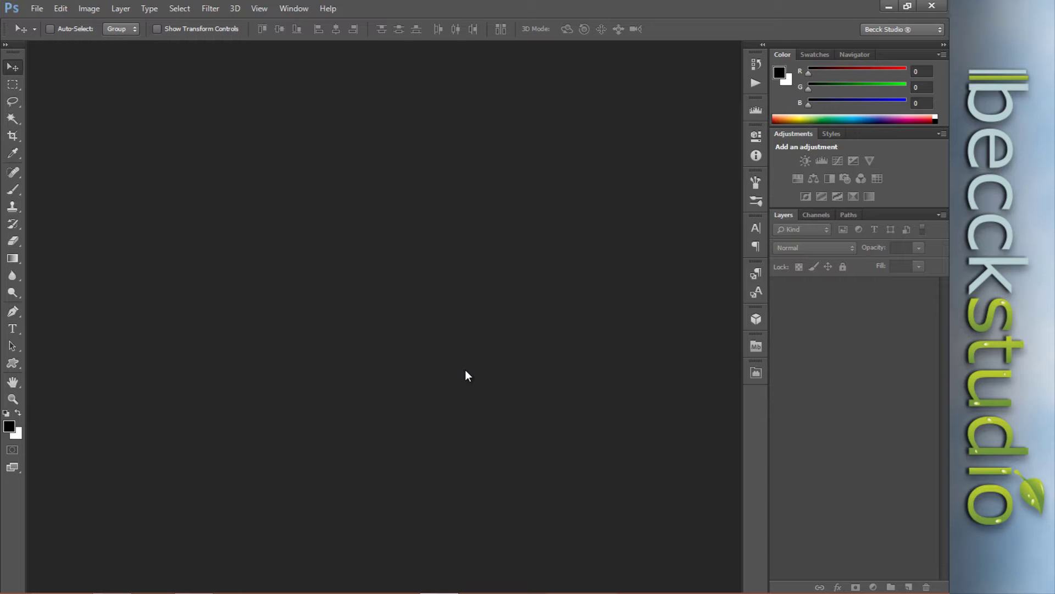
# Step: Open the PS e Excel folder from the desktop and check the dimensions of each of the four images
pyautogui.click(890, 8)
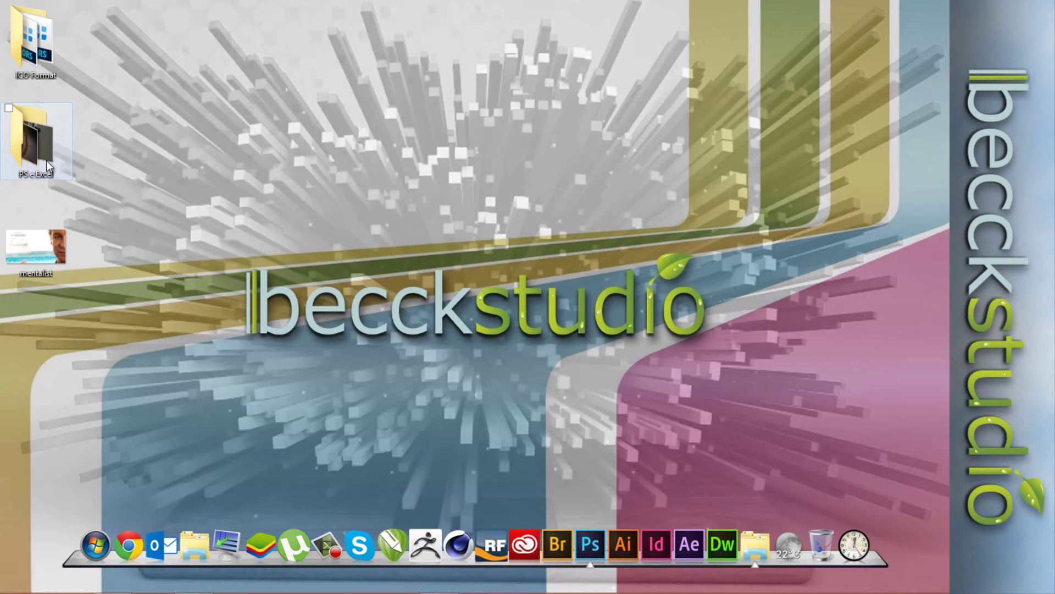
pyautogui.doubleClick(36, 142)
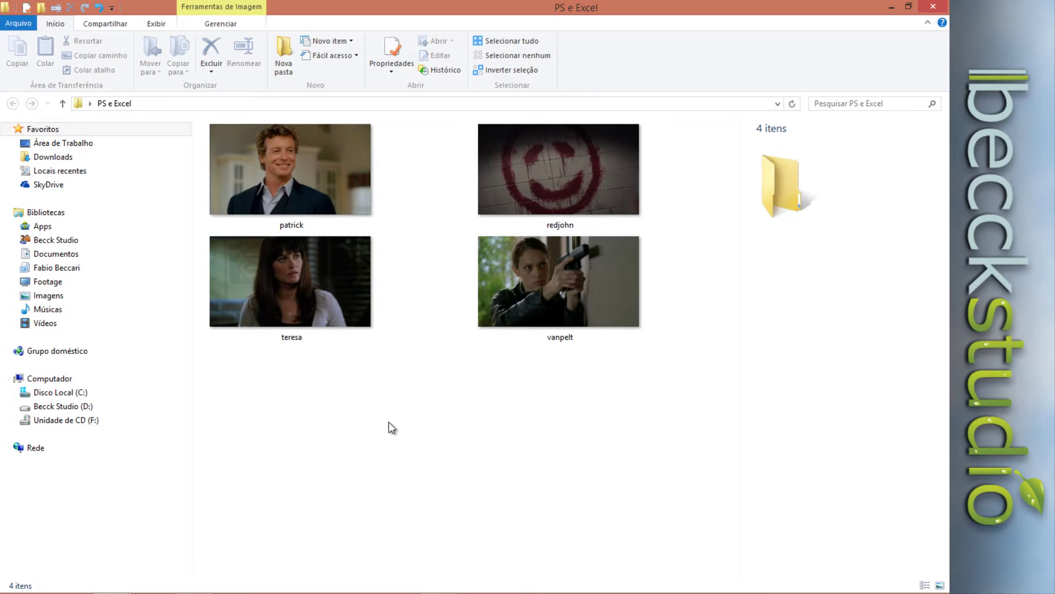
pyautogui.click(317, 185)
pyautogui.click(497, 218)
pyautogui.click(524, 282)
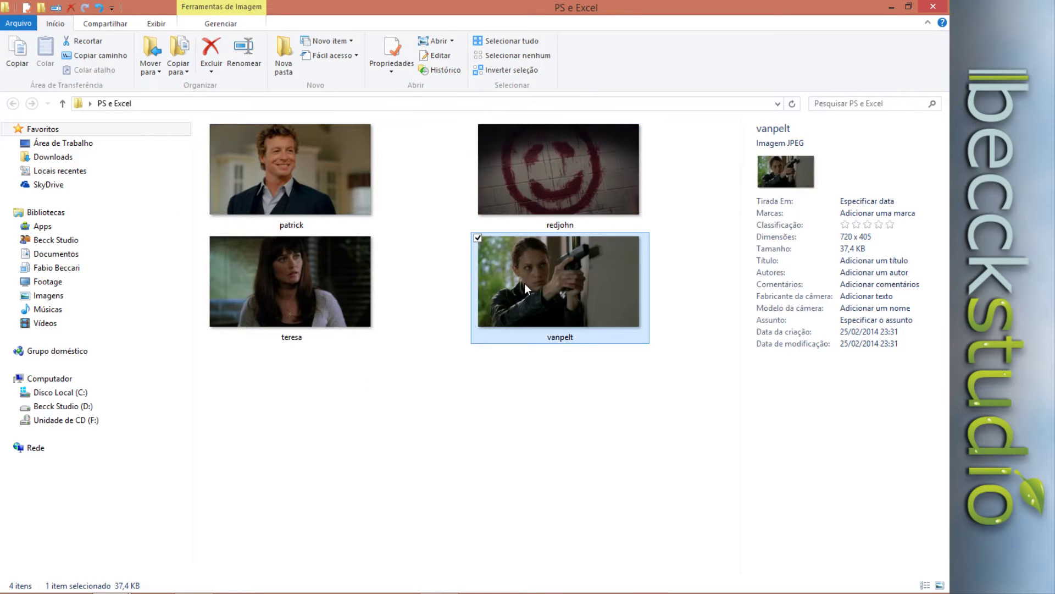
pyautogui.click(320, 293)
pyautogui.click(341, 204)
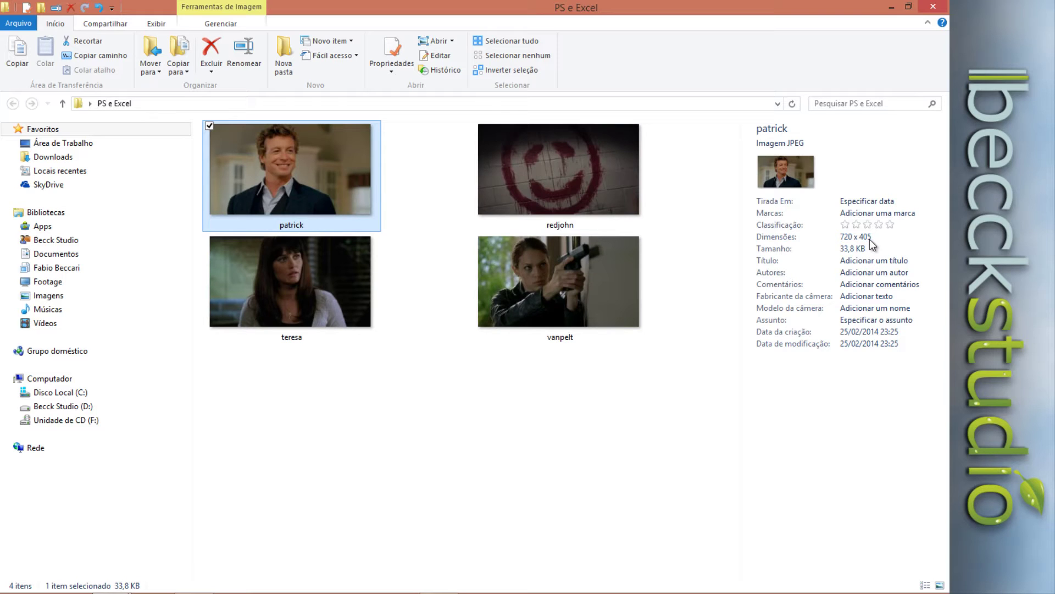
pyautogui.click(554, 219)
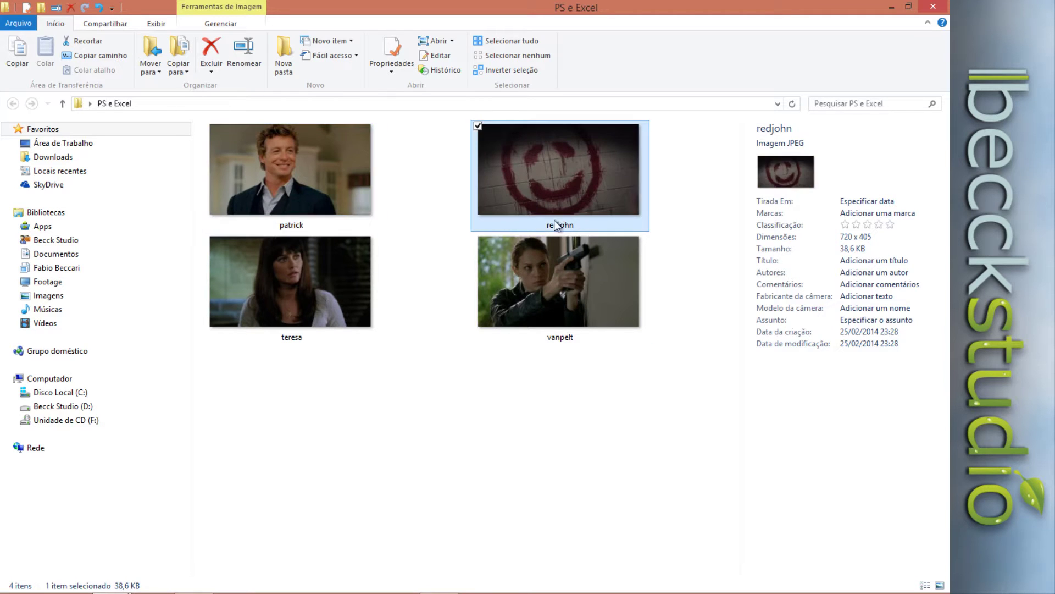
pyautogui.click(505, 279)
pyautogui.click(365, 291)
pyautogui.click(324, 197)
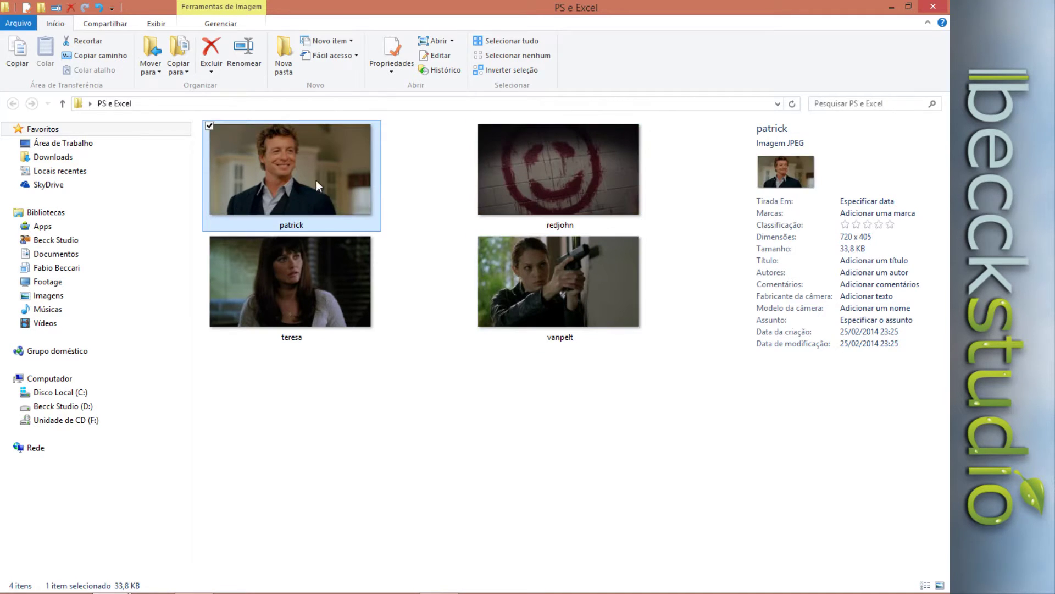
# Step: Turn the folder window's details pane off and back on
pyautogui.click(156, 25)
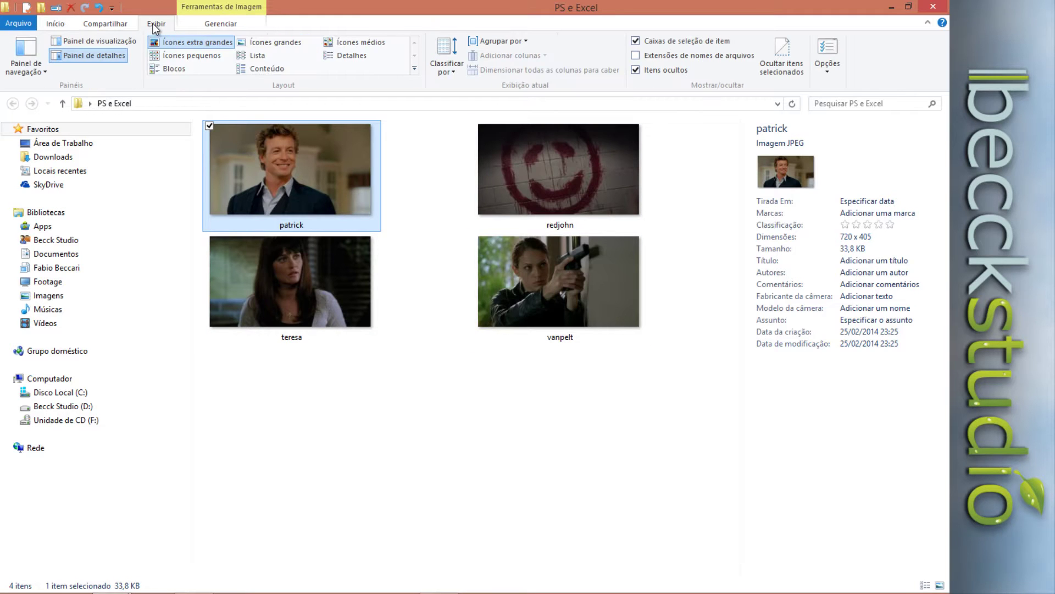
pyautogui.click(84, 57)
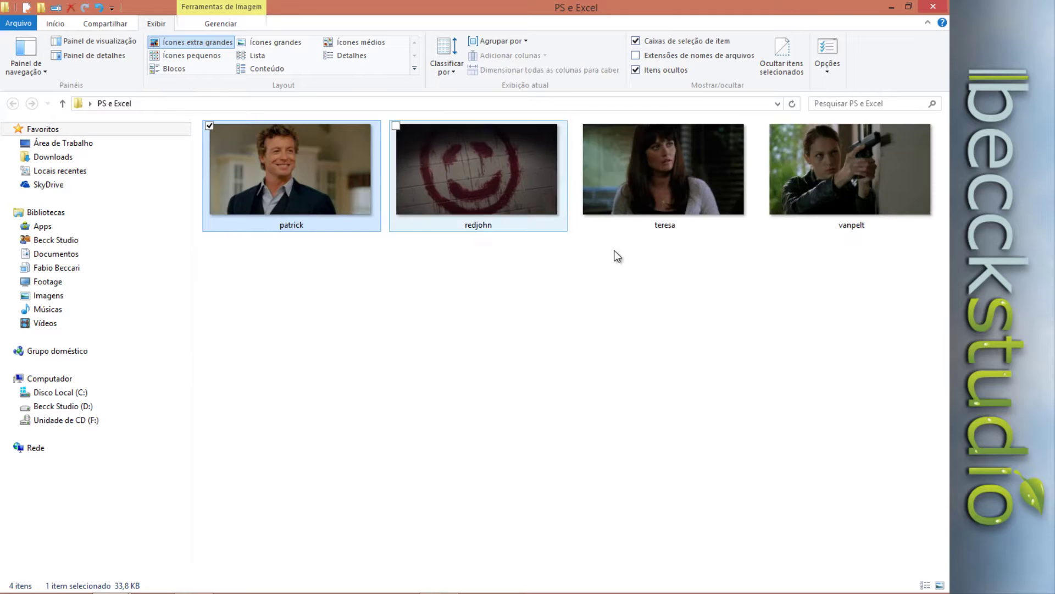
pyautogui.click(87, 57)
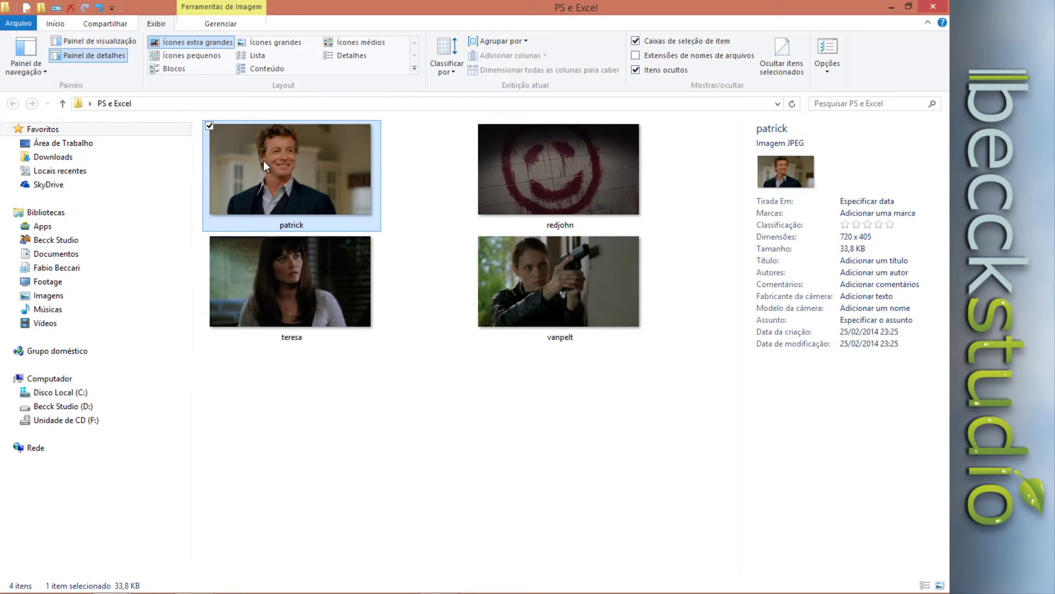
# Step: Review the file names and details of the four images in the PS e Excel folder
pyautogui.click(635, 188)
pyautogui.click(596, 264)
pyautogui.click(354, 276)
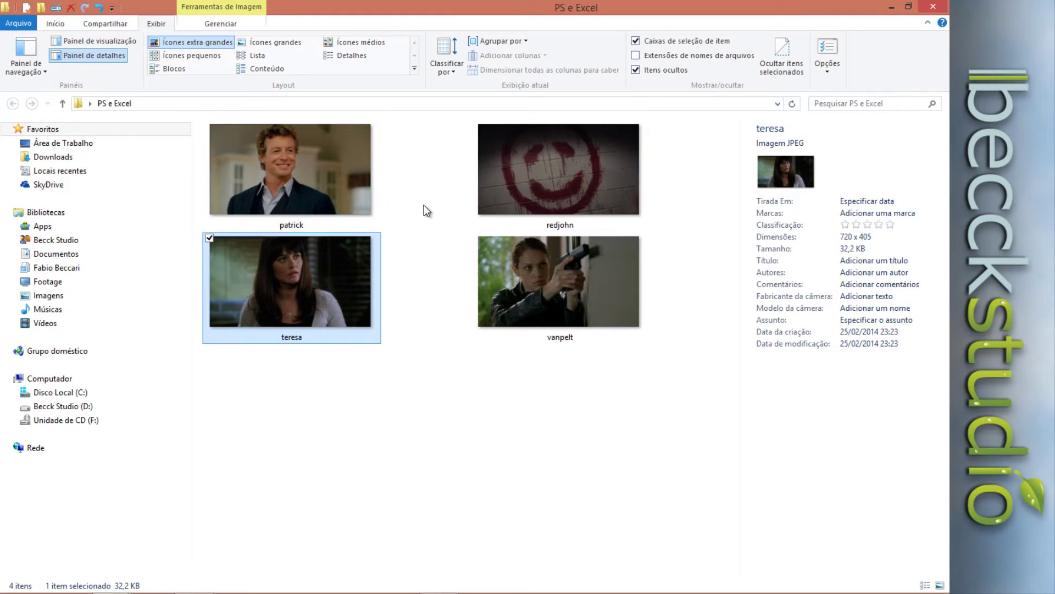
pyautogui.click(425, 242)
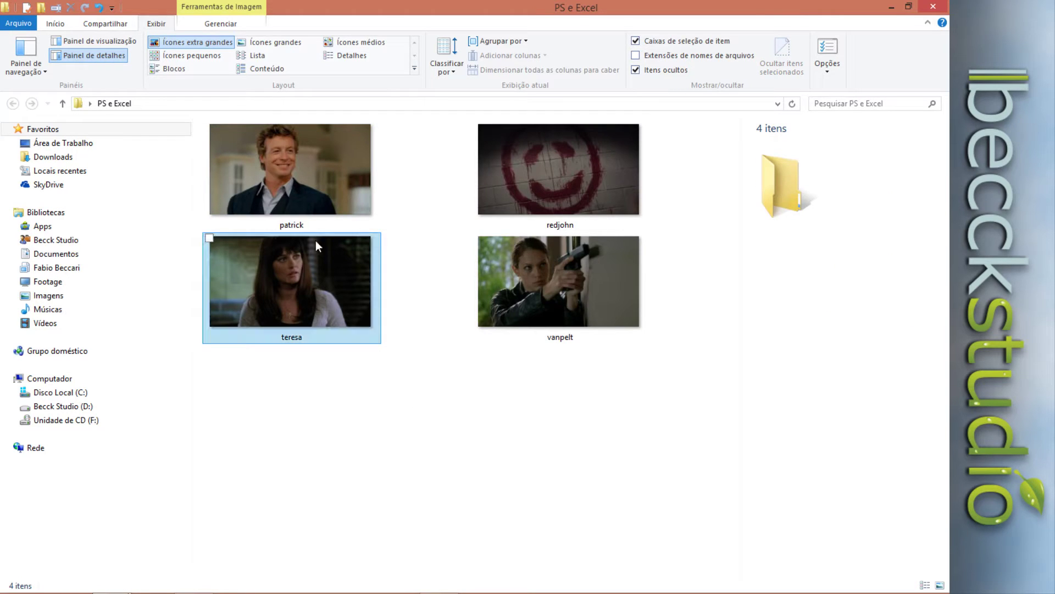
pyautogui.moveTo(431, 163); pyautogui.dragTo(500, 373)
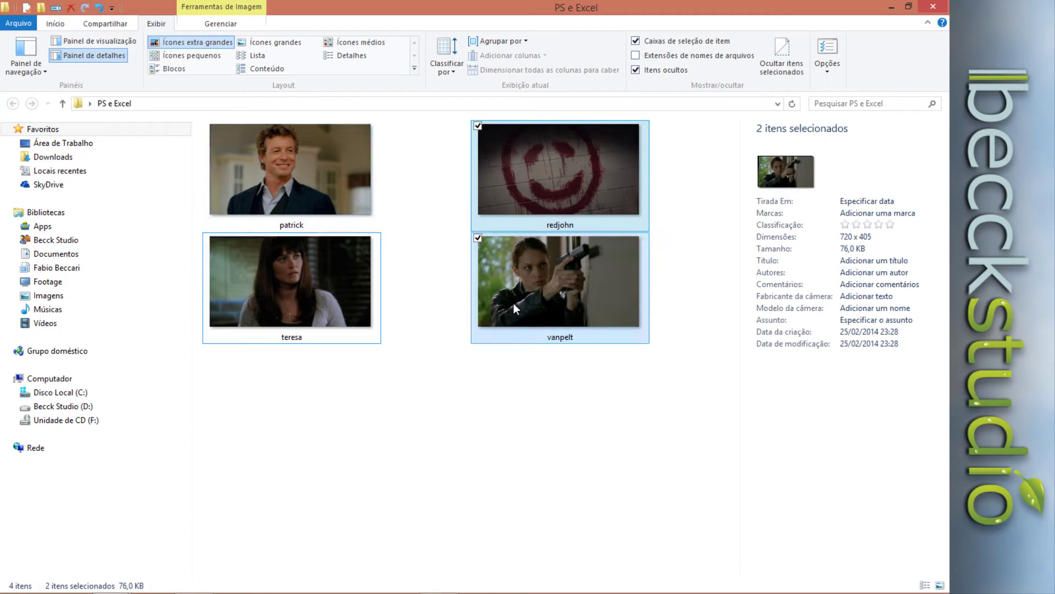
pyautogui.click(430, 477)
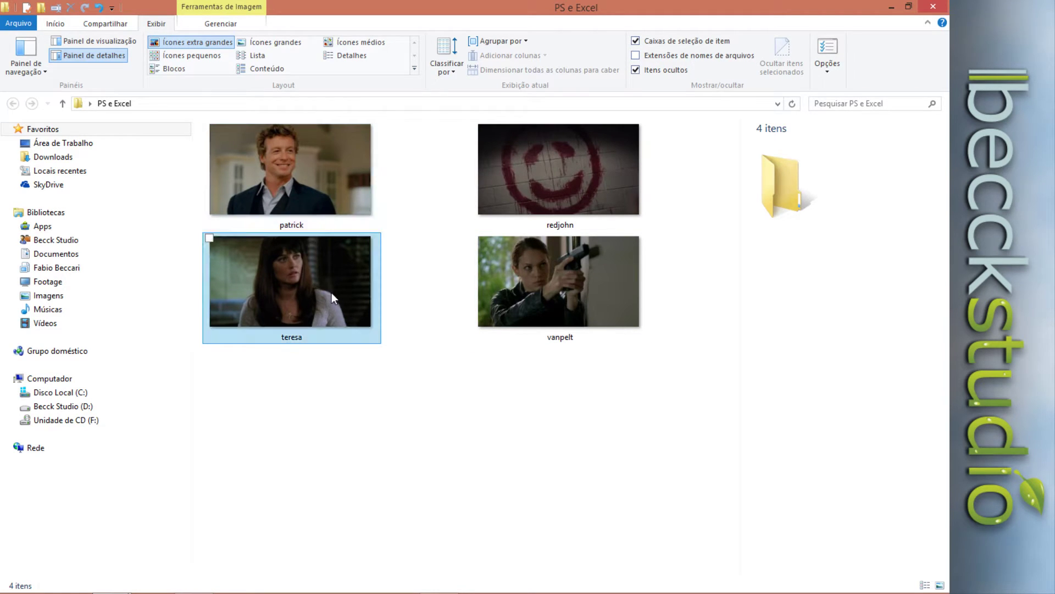
pyautogui.click(291, 227)
pyautogui.click(292, 275)
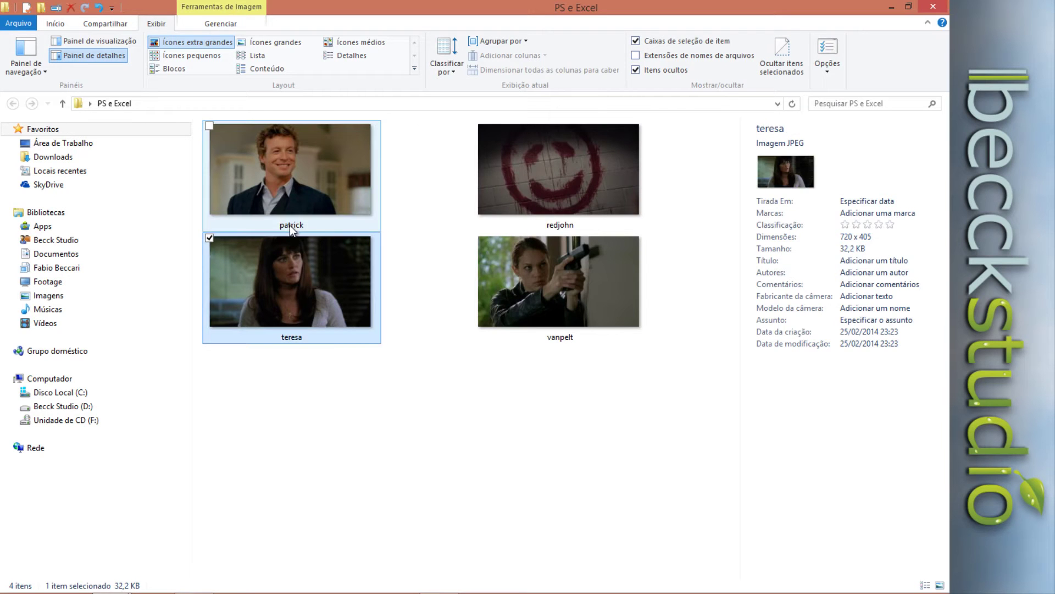
pyautogui.click(290, 225)
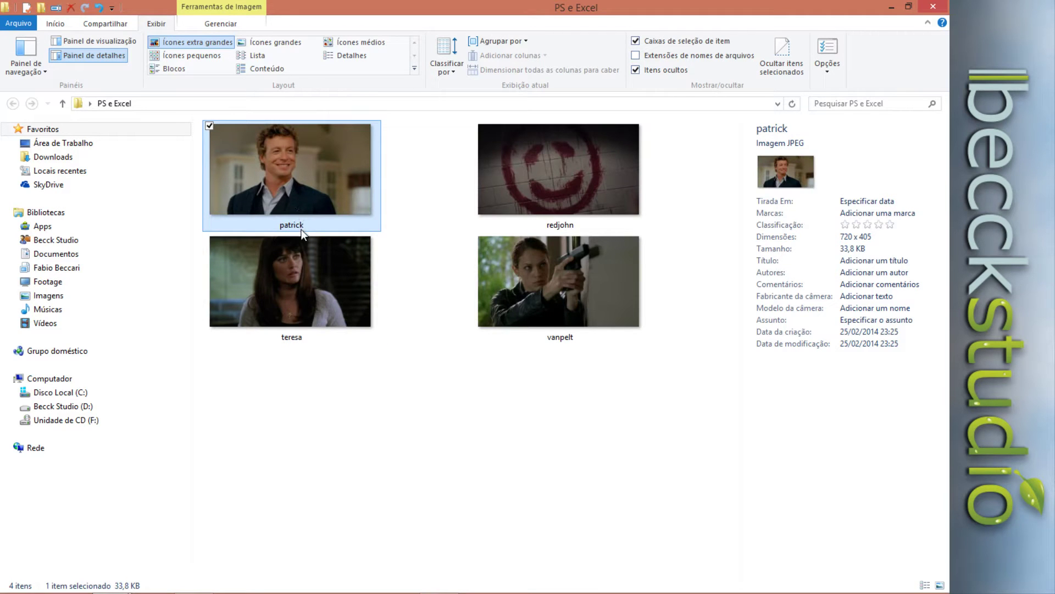
pyautogui.click(498, 432)
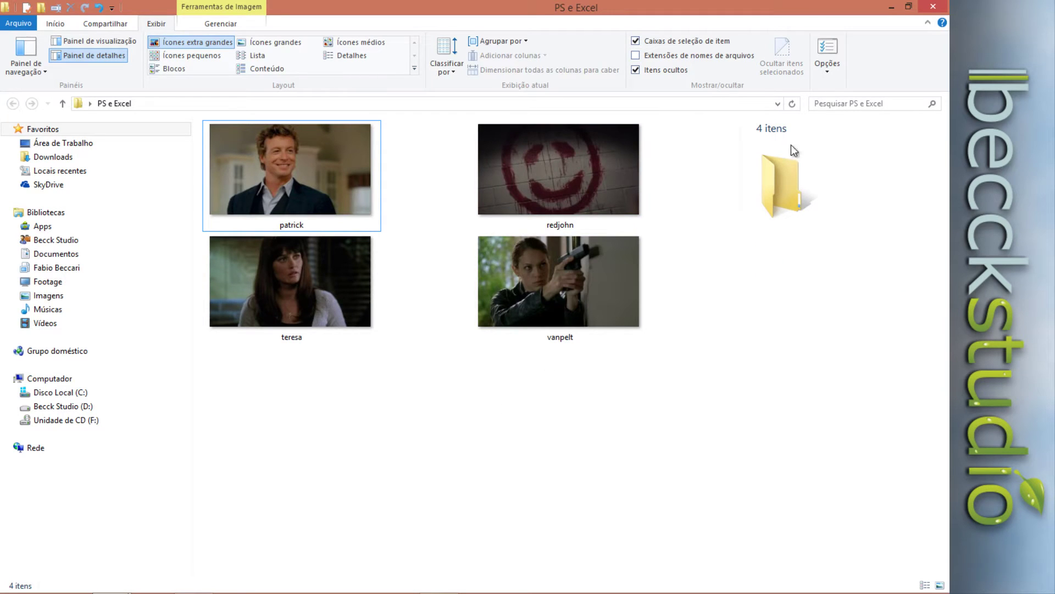
# Step: Switch back to Photoshop and set up a new document 900 pixels wide and 720 pixels high in RGB Color mode
pyautogui.click(891, 8)
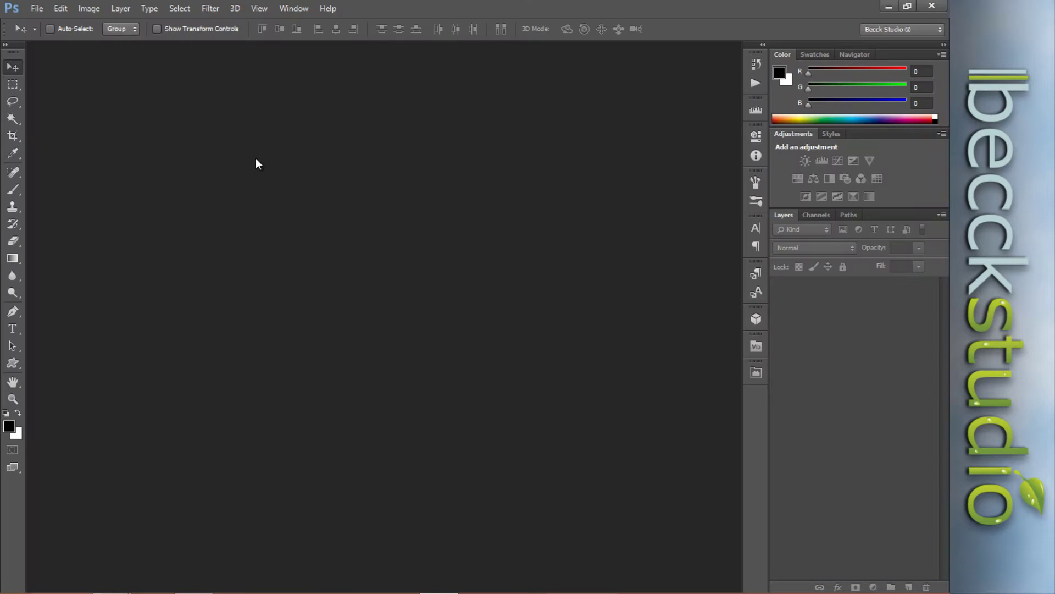
pyautogui.click(32, 9)
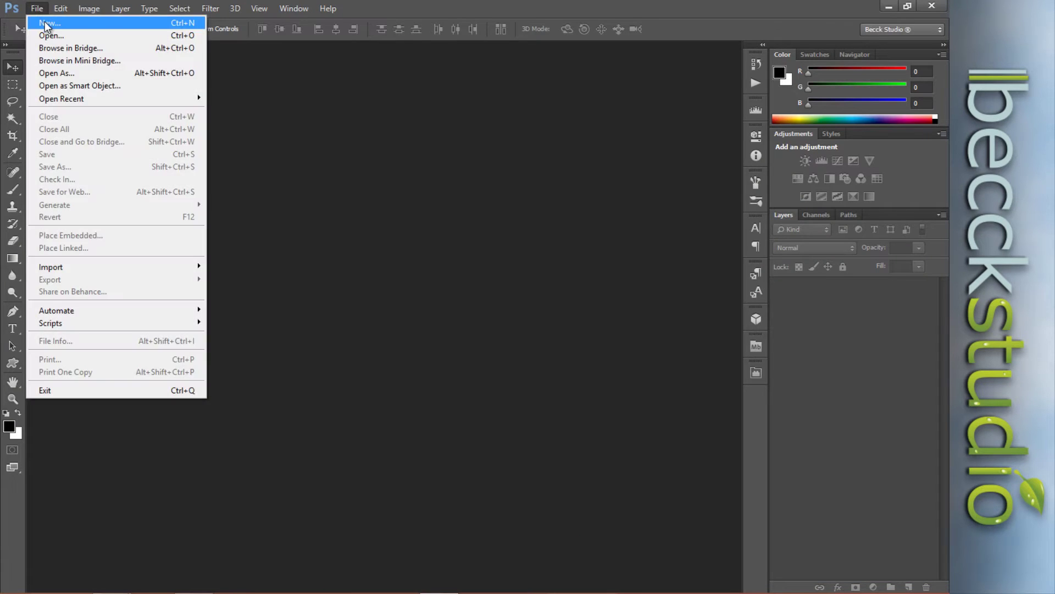
pyautogui.click(44, 21)
pyautogui.doubleClick(393, 244)
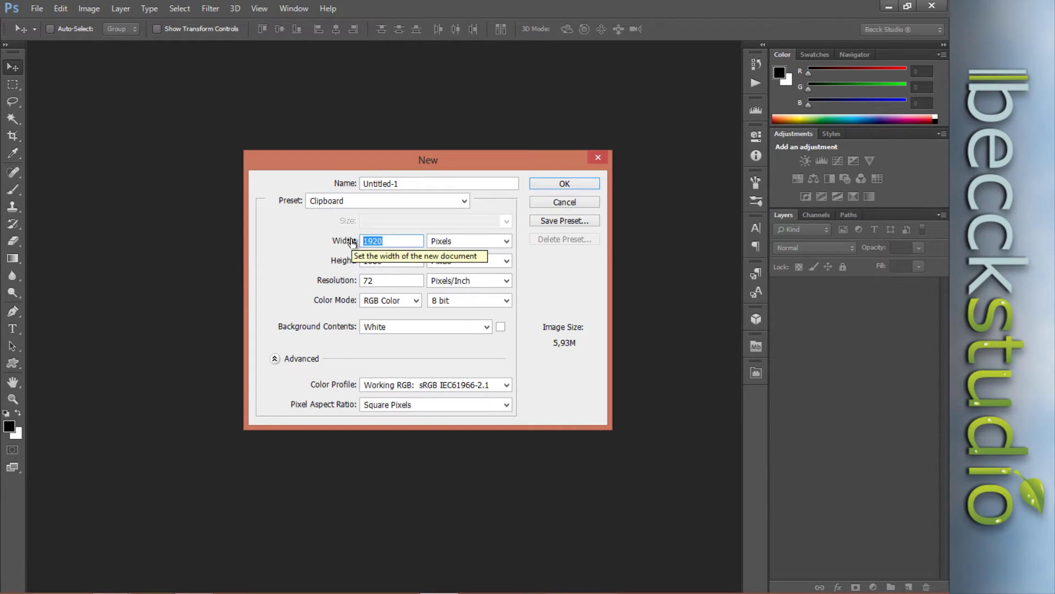
pyautogui.write('900')
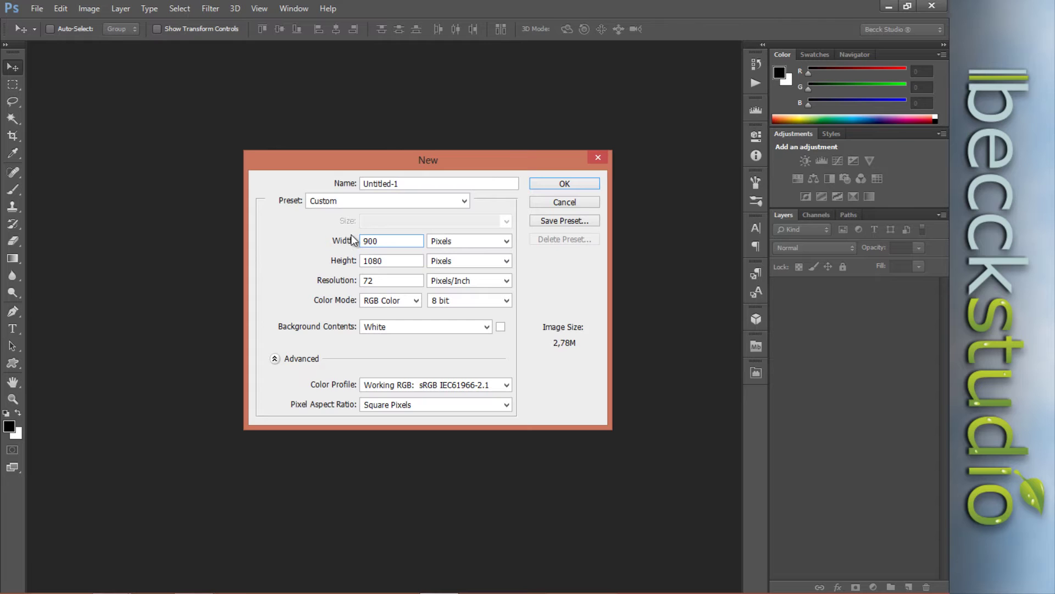
pyautogui.press('Tab')
pyautogui.write('720')
pyautogui.click(417, 302)
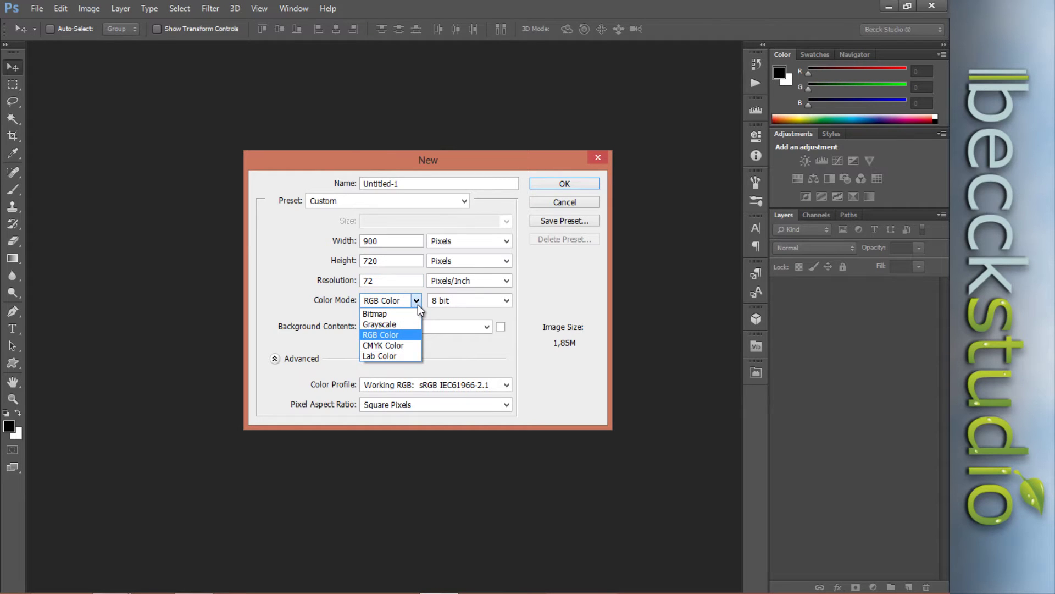
pyautogui.click(418, 300)
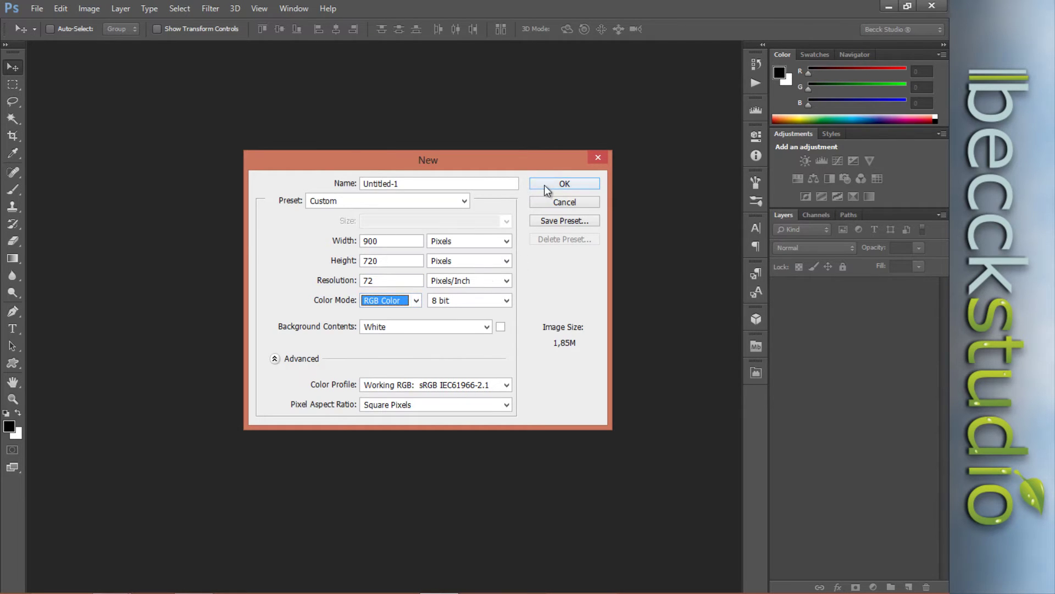
# Step: Name the new document Template and create it
pyautogui.click(484, 184)
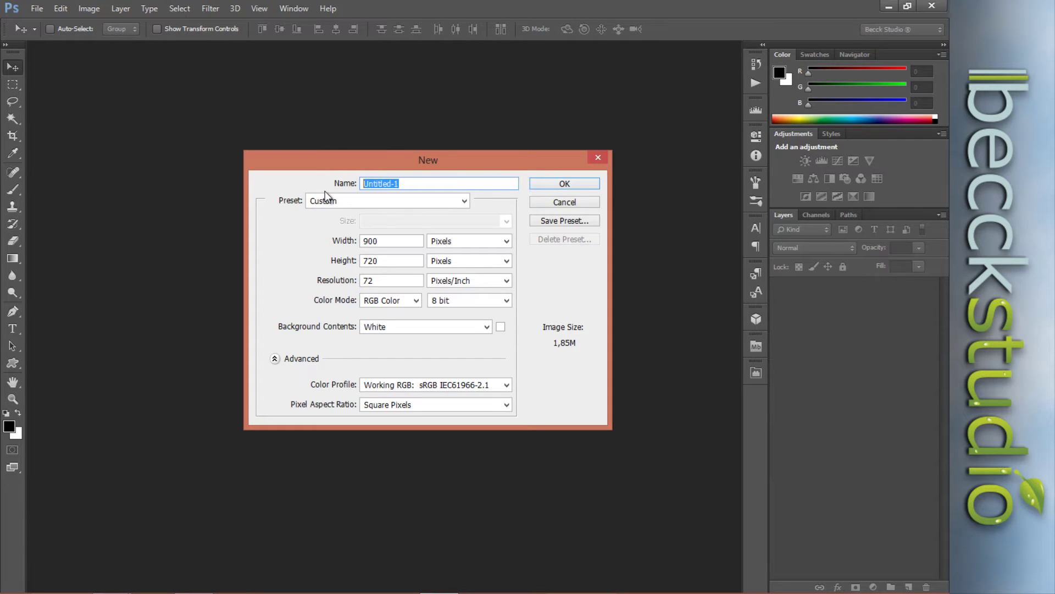
pyautogui.write('Temla')
pyautogui.press('BackSpace')
pyautogui.press('BackSpace')
pyautogui.write('plate')
pyautogui.press('Left')
pyautogui.press('Left')
pyautogui.press('Left')
pyautogui.press('Left')
pyautogui.press('Left')
pyautogui.press('BackSpace')
pyautogui.click(585, 191)
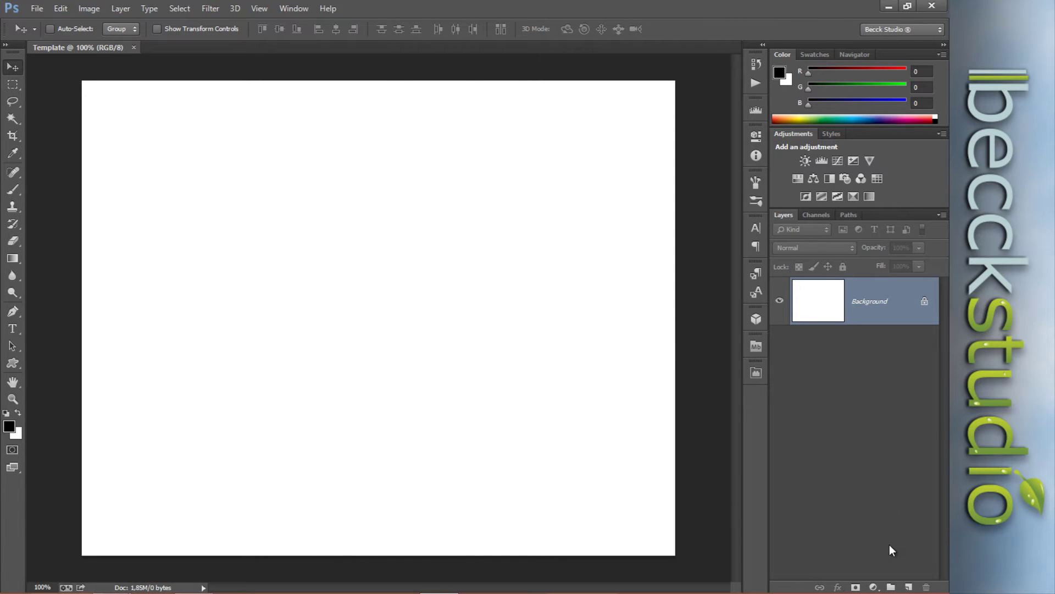
# Step: Add a pattern fill layer above the background using the brown-to-olive diagonal striped grunge pattern
pyautogui.click(874, 587)
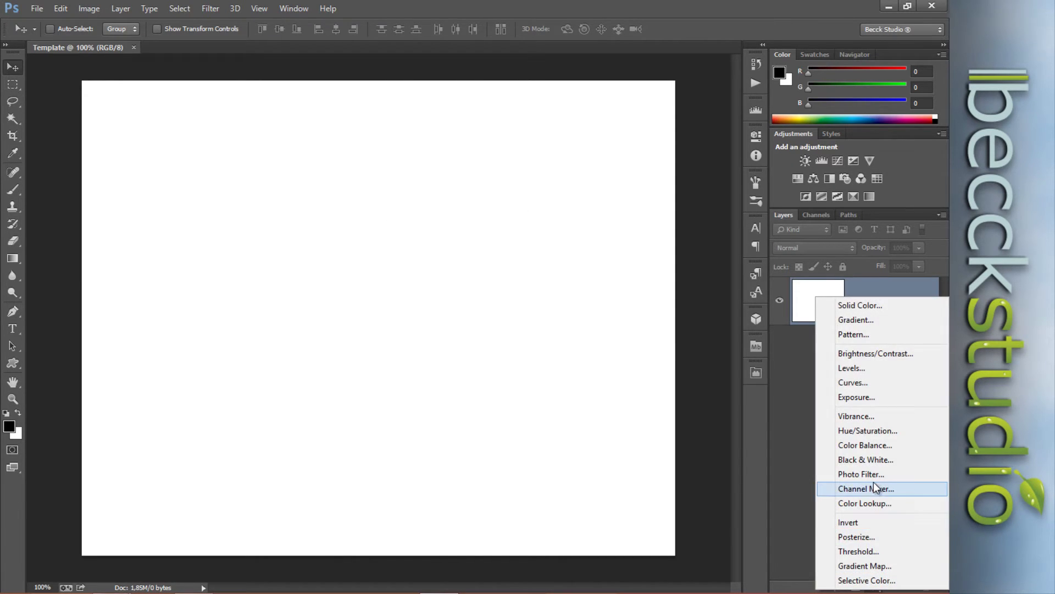
pyautogui.click(864, 335)
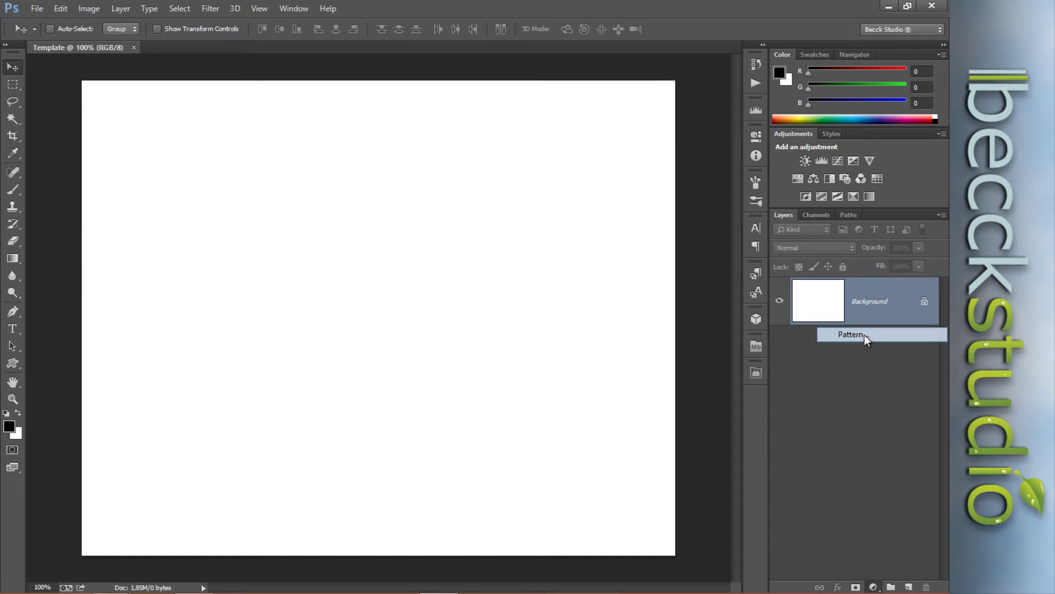
pyautogui.moveTo(494, 158); pyautogui.dragTo(470, 140)
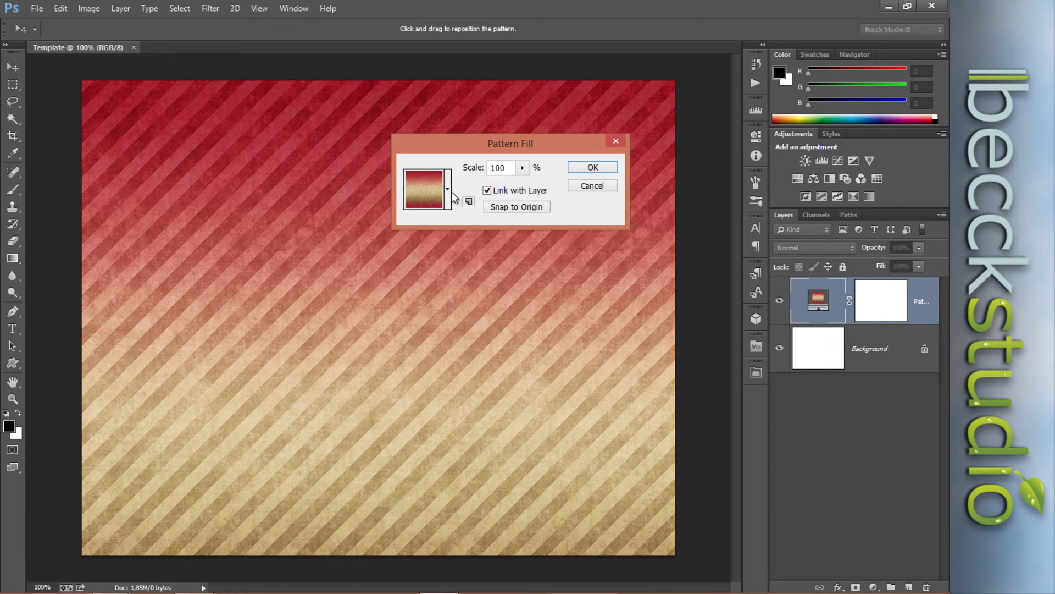
pyautogui.click(447, 202)
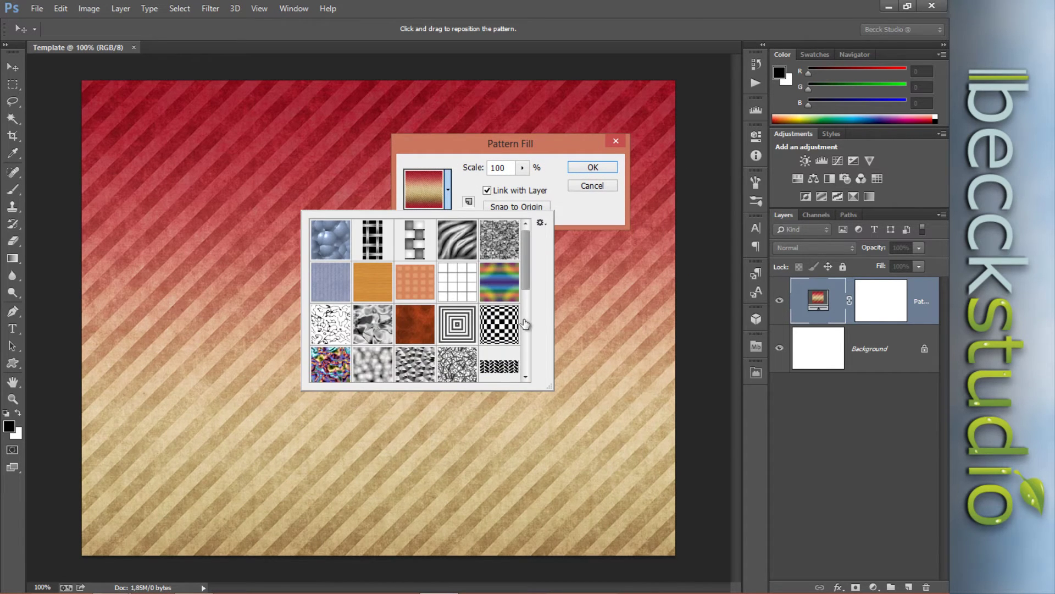
pyautogui.scroll(-10, 534, 274)
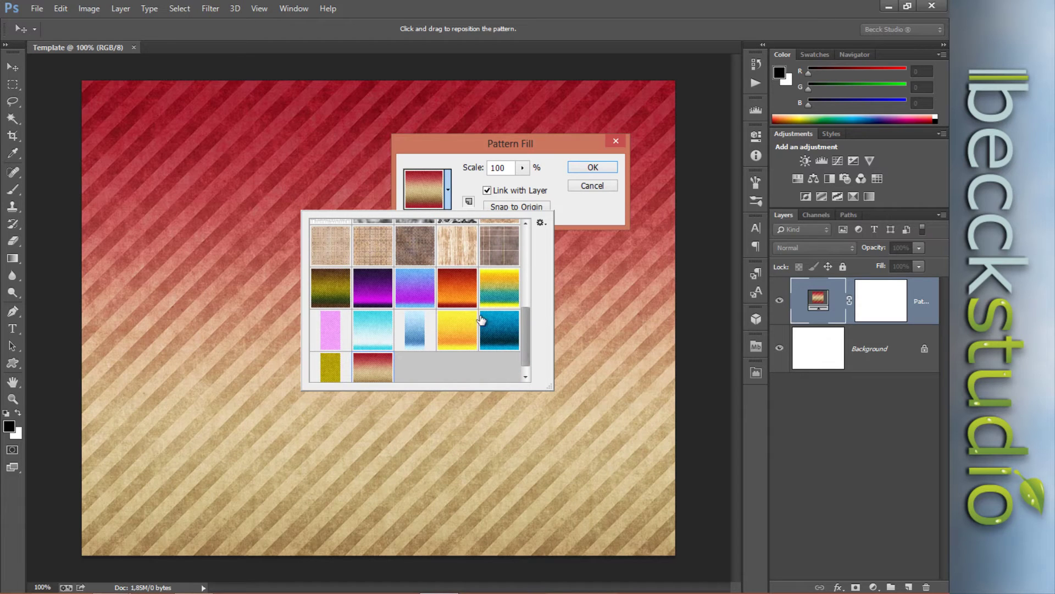
pyautogui.click(321, 290)
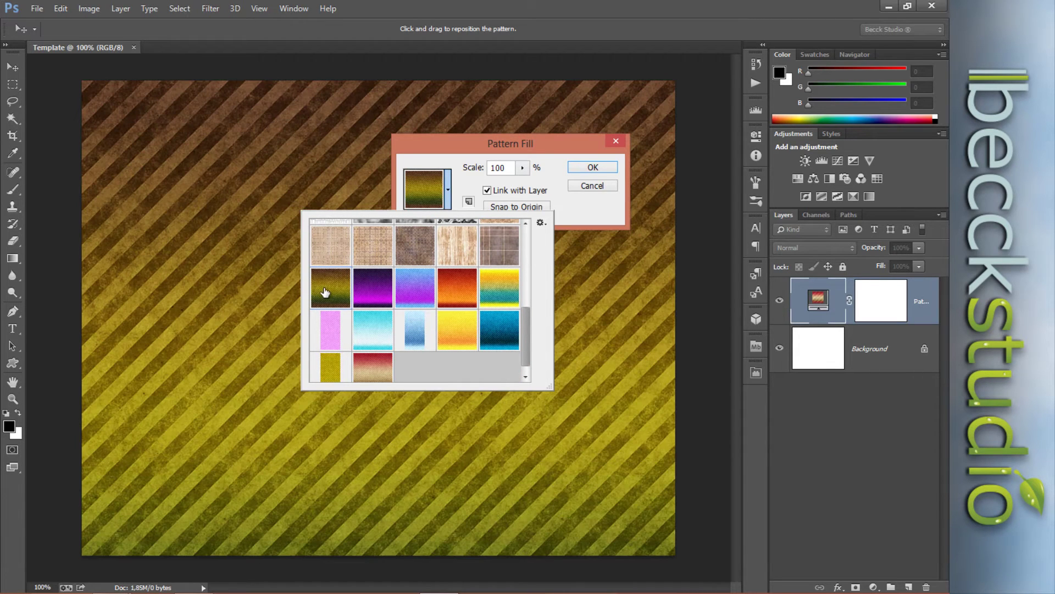
pyautogui.click(581, 217)
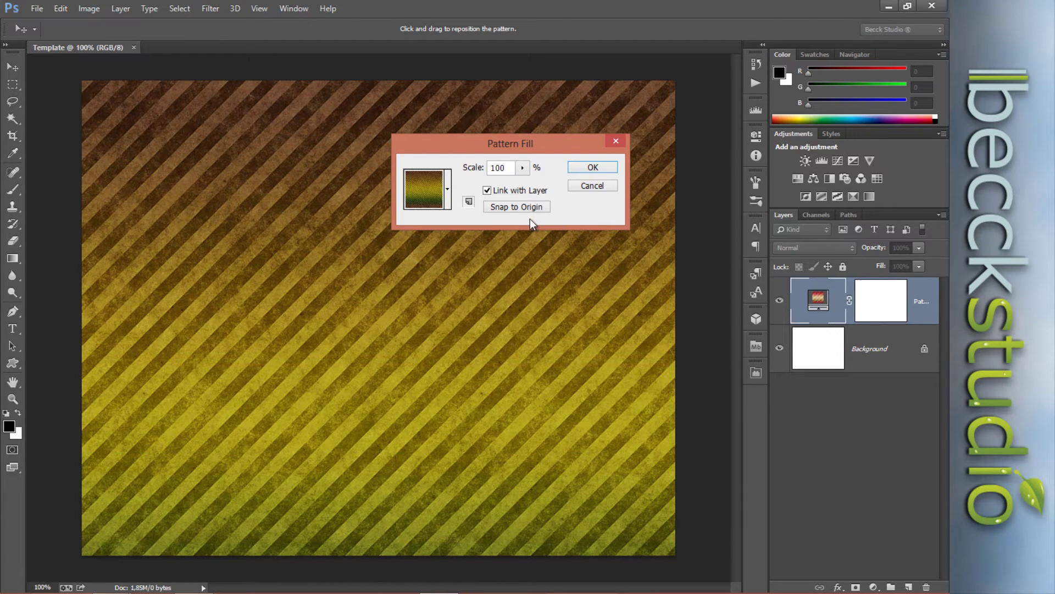
pyautogui.click(444, 197)
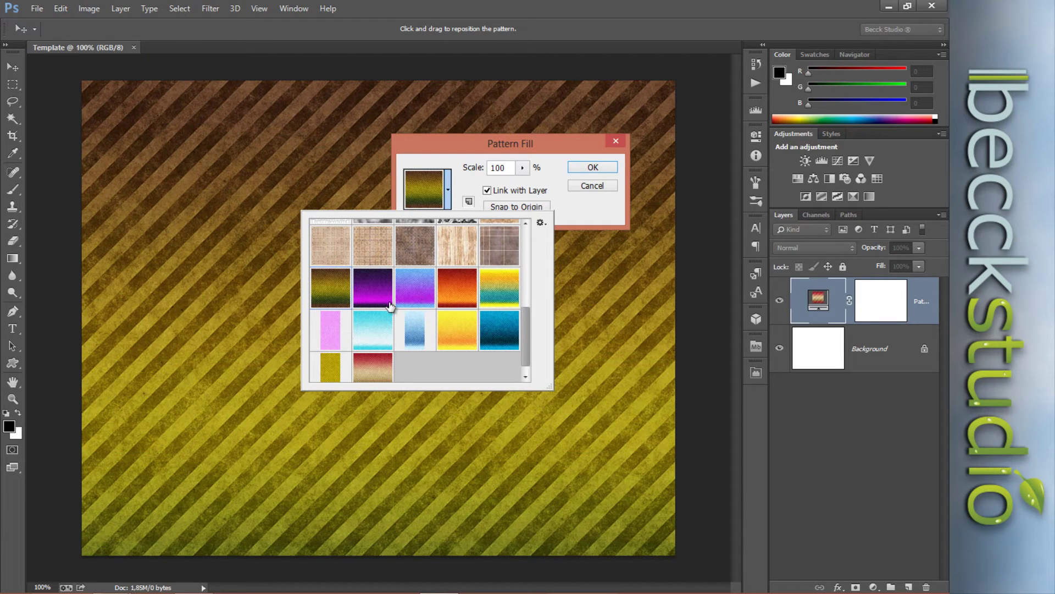
pyautogui.scroll(1, 525, 327)
pyautogui.scroll(3, 526, 321)
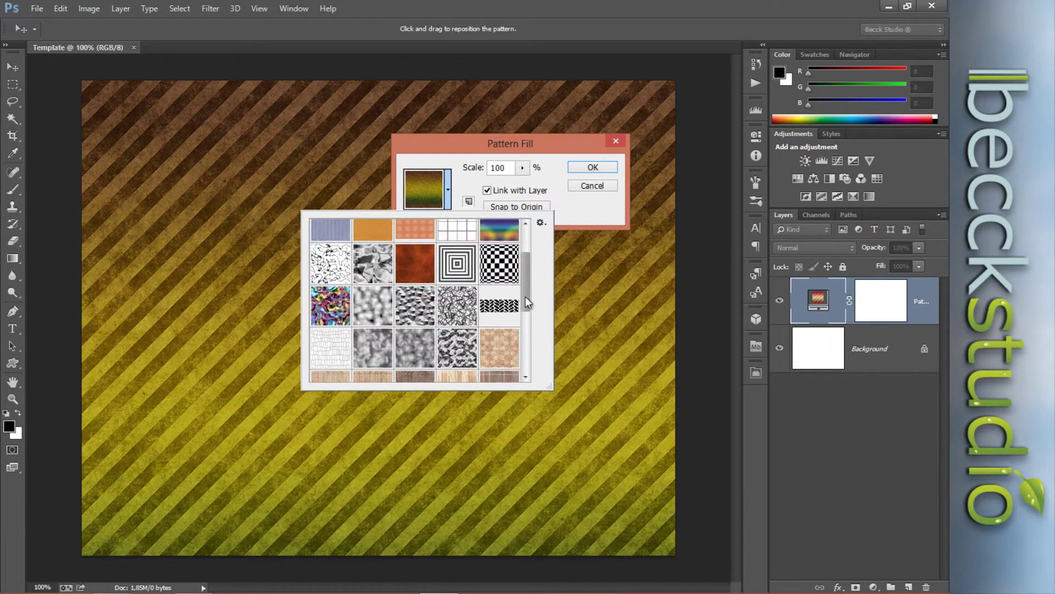
pyautogui.scroll(-5, 495, 330)
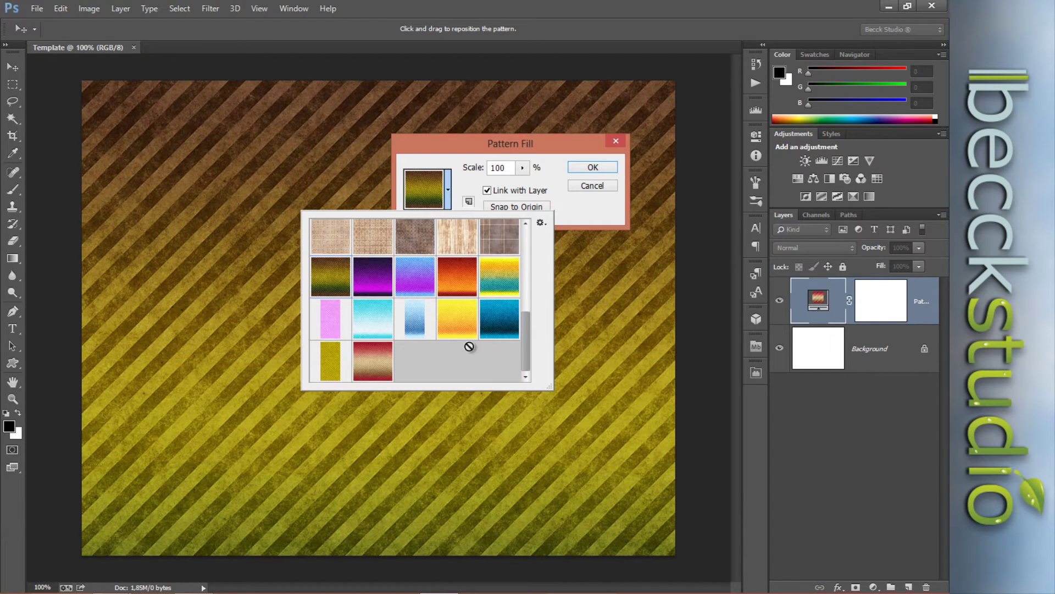
pyautogui.click(598, 217)
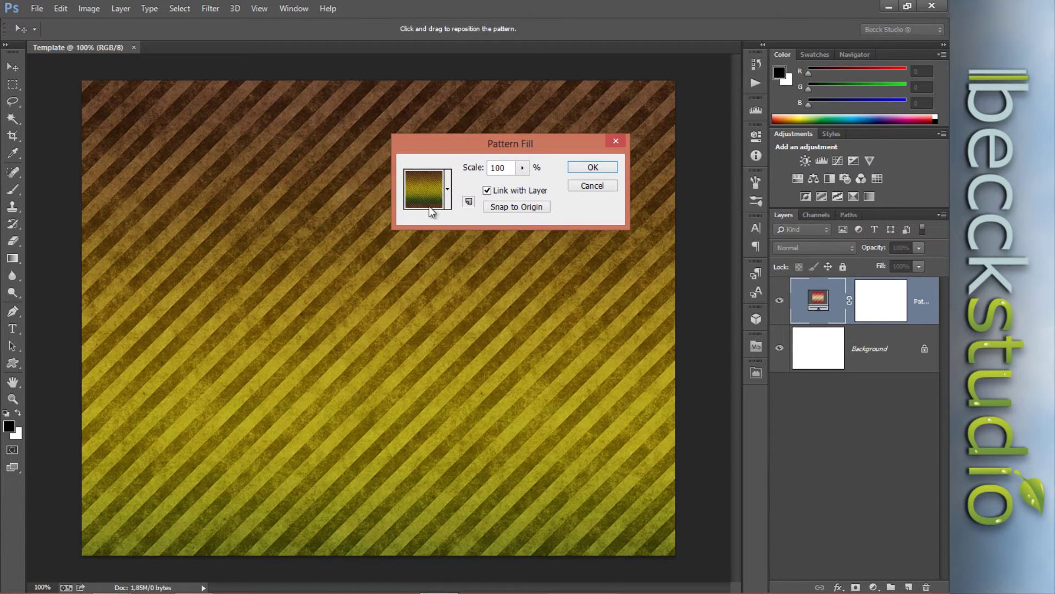
# Step: Confirm the pattern fill and add a black Color Overlay effect to its layer
pyautogui.click(588, 168)
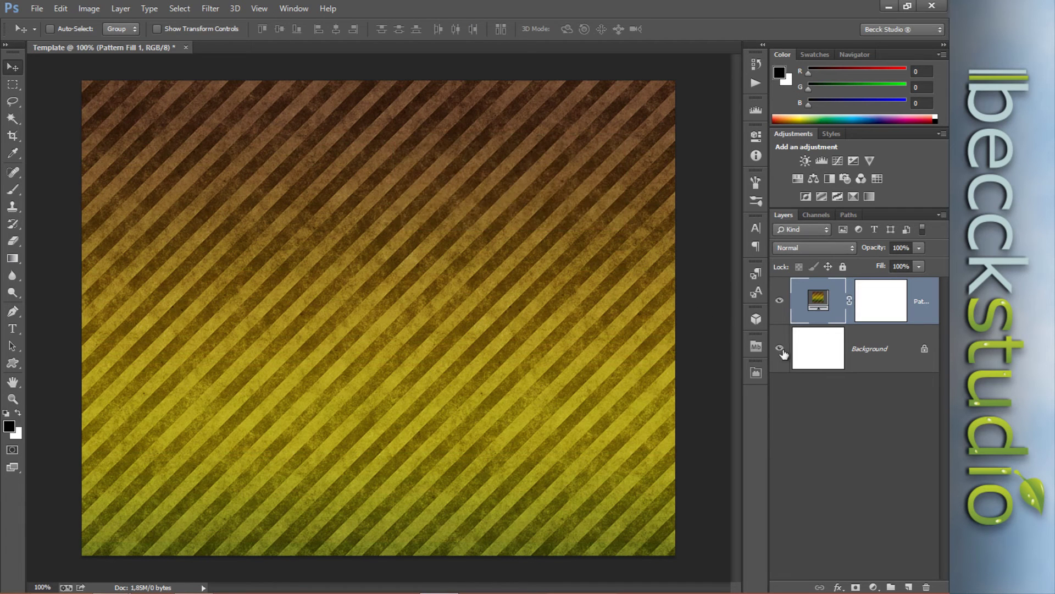
pyautogui.doubleClick(923, 300)
pyautogui.doubleClick(922, 298)
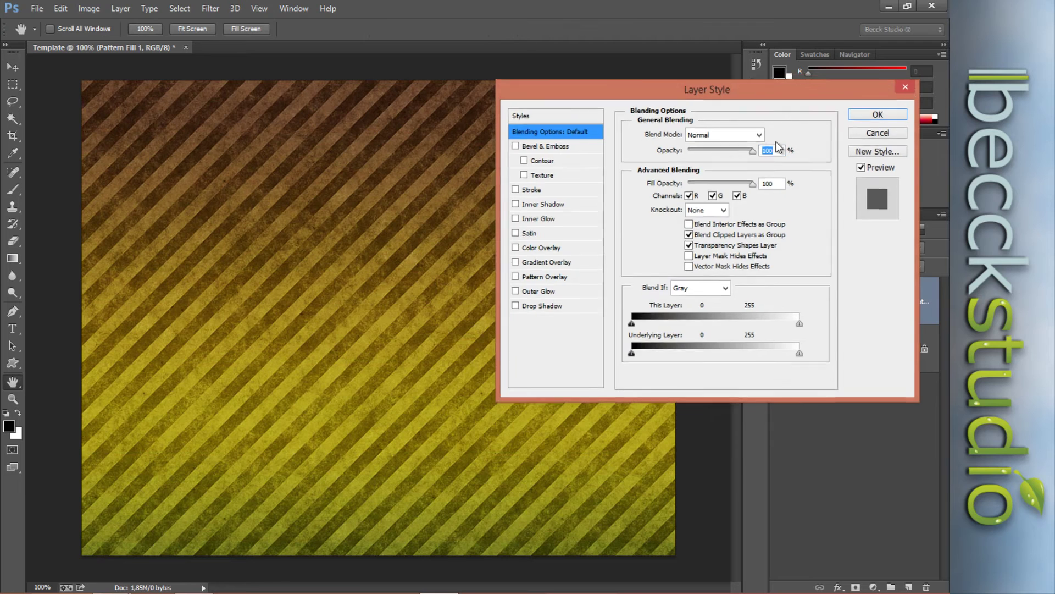
pyautogui.moveTo(745, 93); pyautogui.dragTo(754, 121)
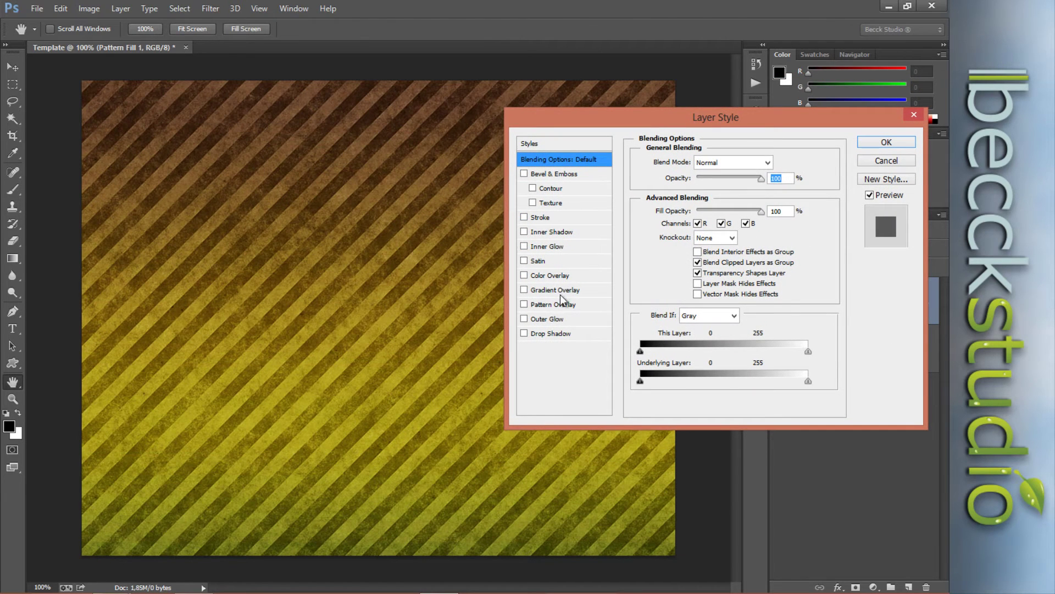
pyautogui.click(564, 274)
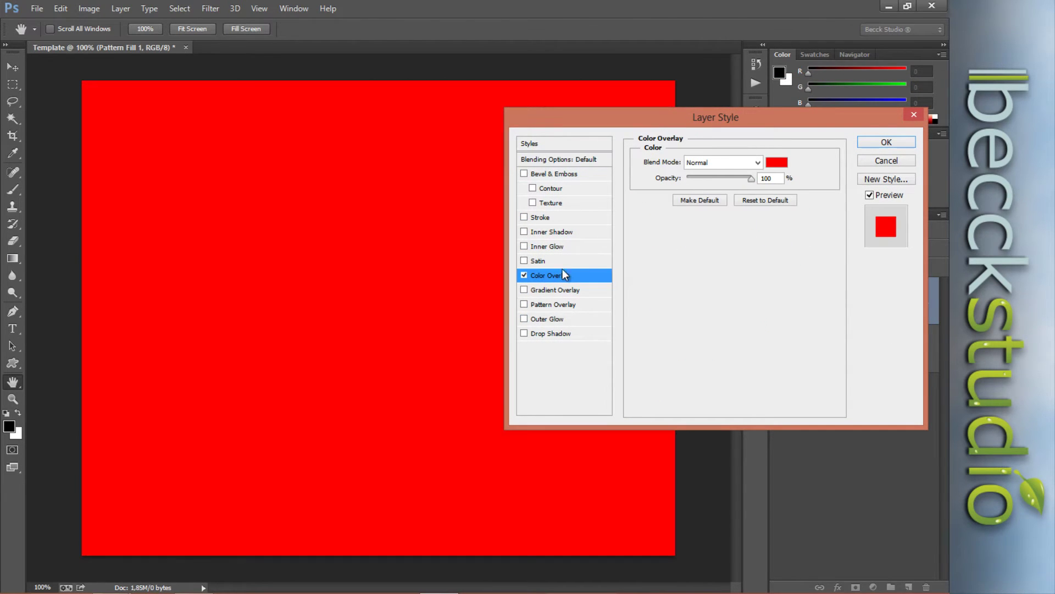
pyautogui.click(775, 162)
pyautogui.click(536, 329)
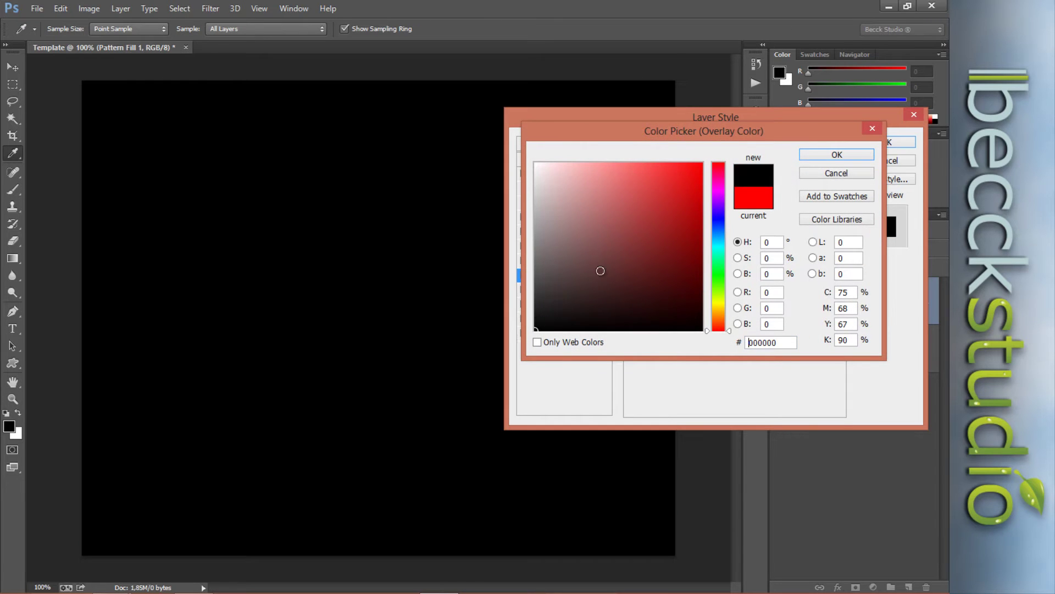
pyautogui.click(830, 154)
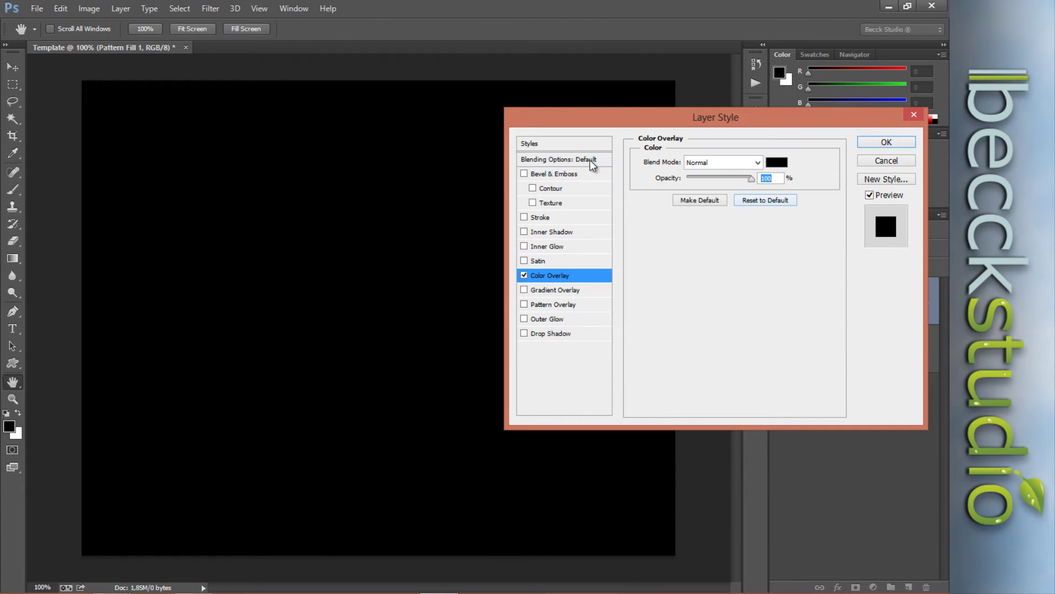
# Step: Lower the black overlay's opacity to about half so the striped pattern shows darkened, and apply the layer style
pyautogui.moveTo(751, 178); pyautogui.dragTo(715, 177)
pyautogui.moveTo(782, 116); pyautogui.dragTo(625, 149)
pyautogui.click(721, 178)
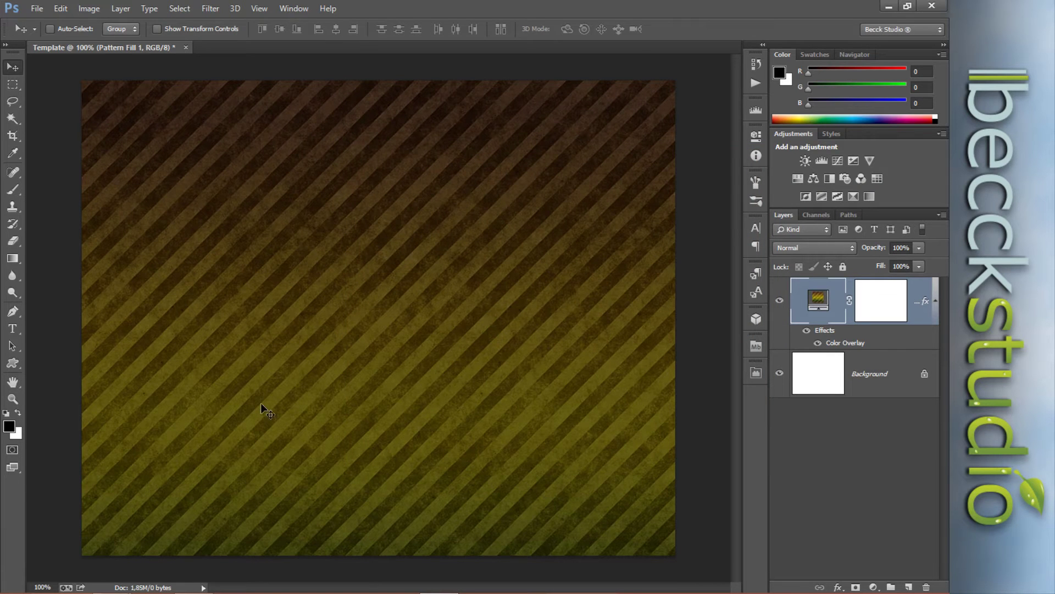
# Step: Place the redjohn image as an embedded file in the centre of the canvas at its original size
pyautogui.click(41, 9)
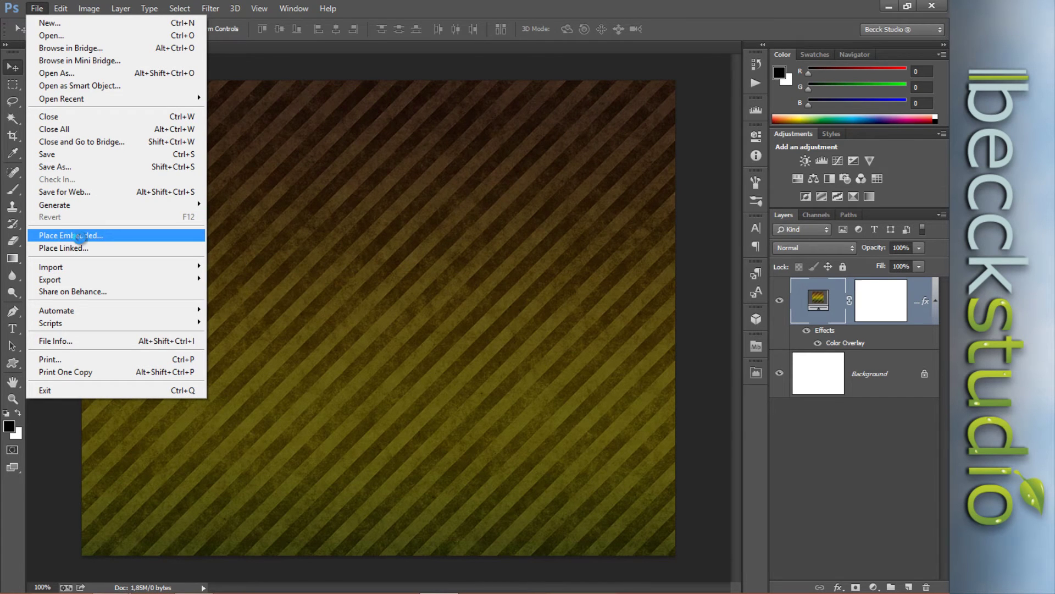
pyautogui.click(70, 239)
pyautogui.moveTo(345, 11); pyautogui.dragTo(556, 165)
pyautogui.doubleClick(477, 269)
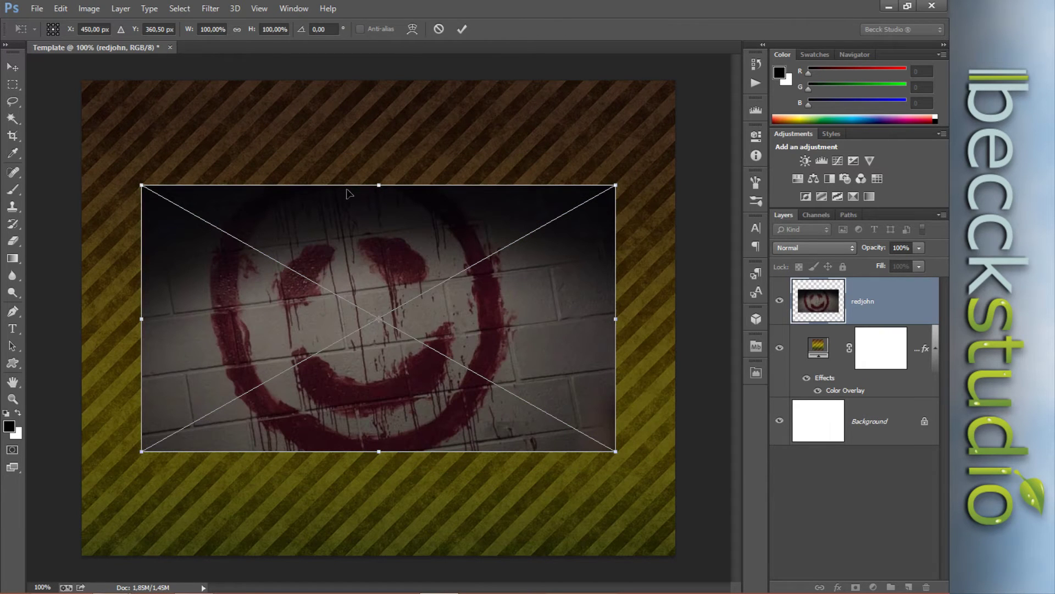
pyautogui.press('Return')
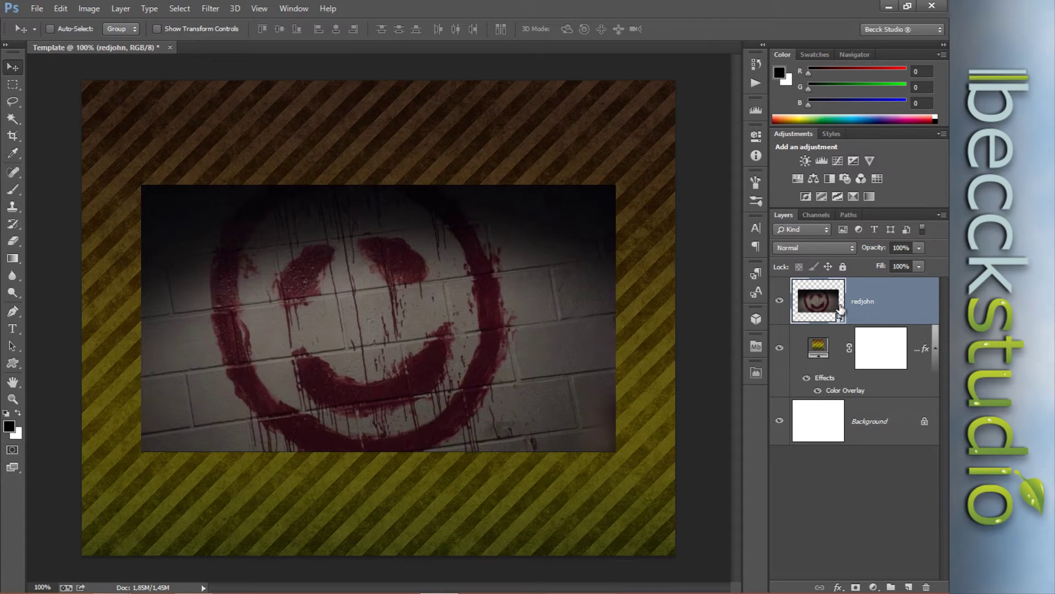
# Step: Rasterize the redjohn layer and check it by hiding and showing it again
pyautogui.rightClick(889, 301)
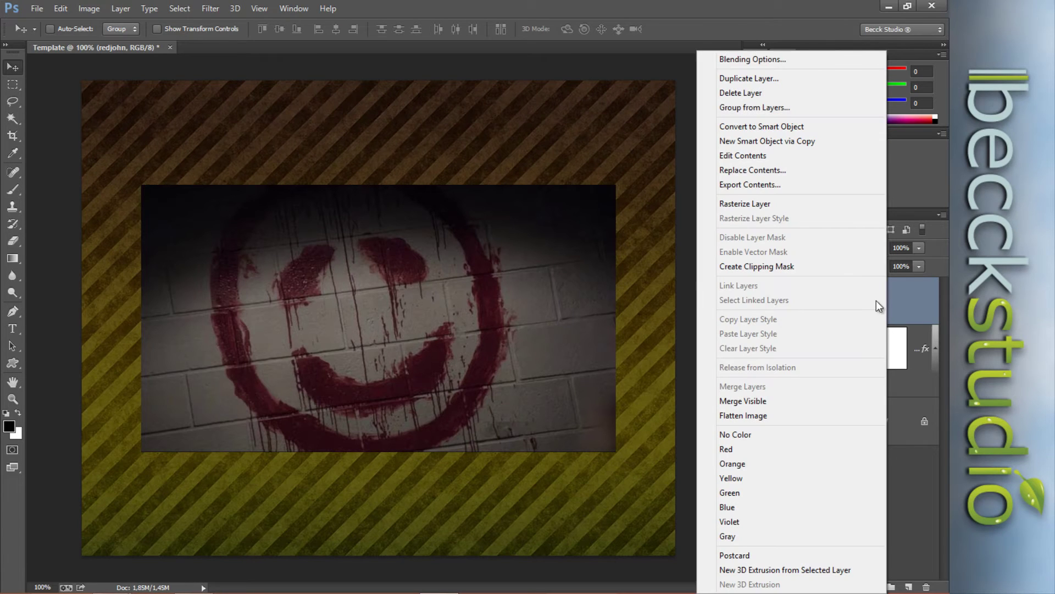
pyautogui.click(775, 210)
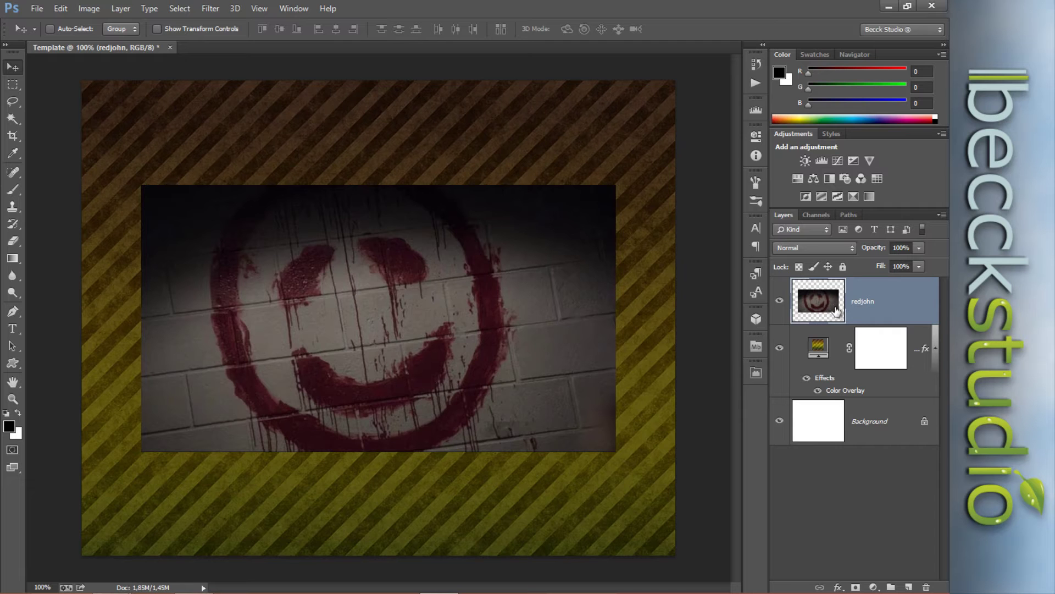
pyautogui.click(780, 302)
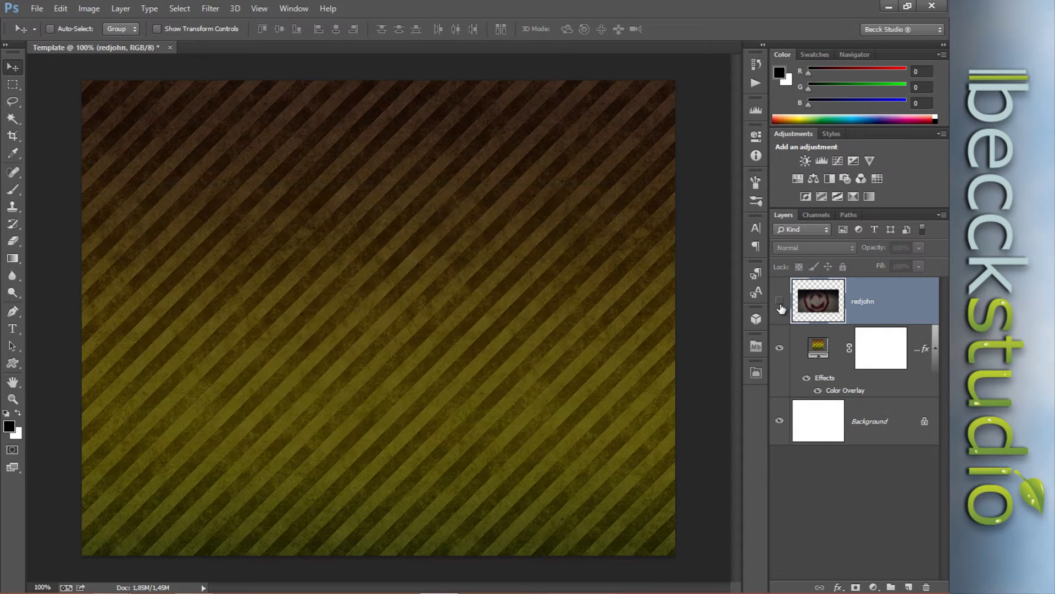
pyautogui.click(780, 303)
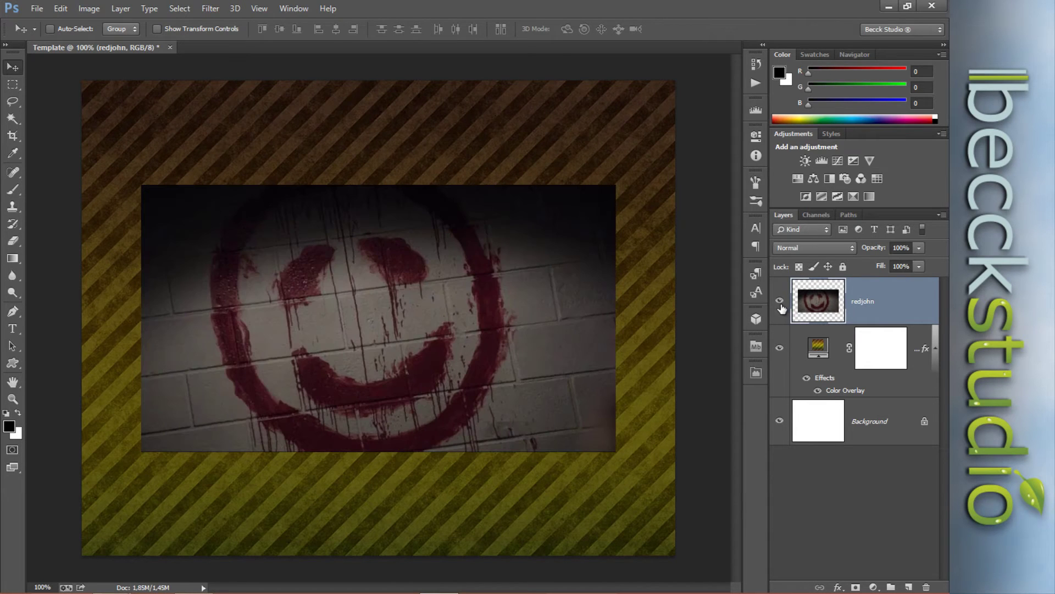
# Step: Give the redjohn layer a black Drop Shadow with a 114° angle, 14 px distance and 13 px size
pyautogui.doubleClick(903, 313)
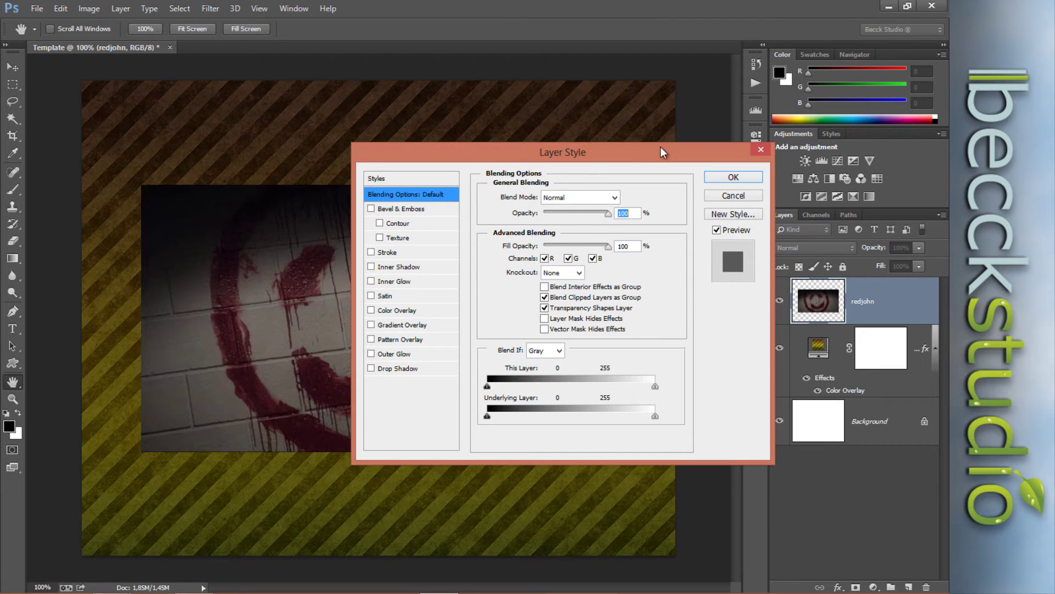
pyautogui.moveTo(641, 151); pyautogui.dragTo(838, 115)
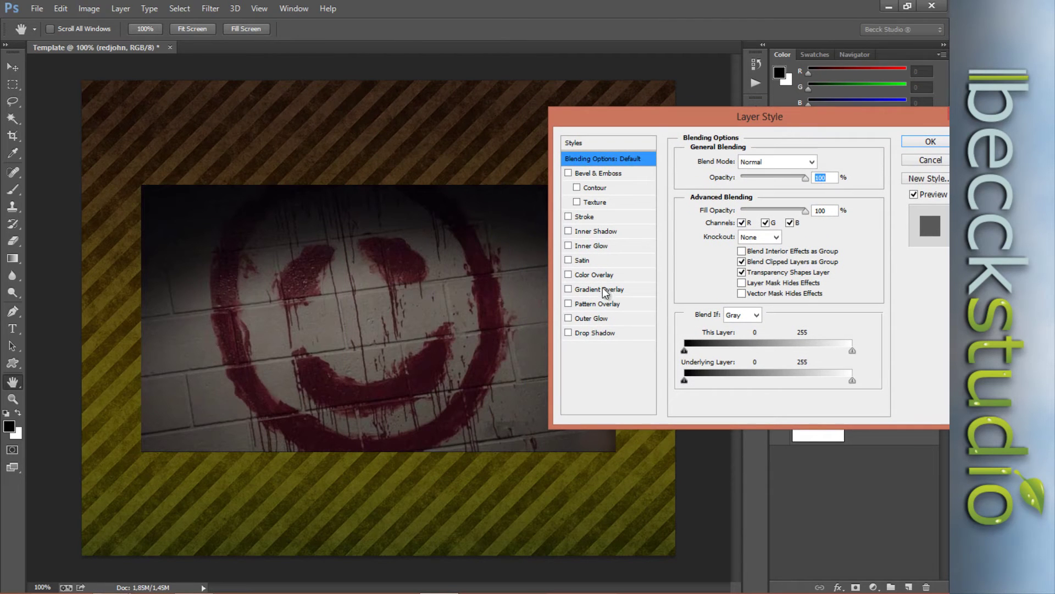
pyautogui.click(589, 331)
pyautogui.moveTo(440, 419); pyautogui.dragTo(439, 436)
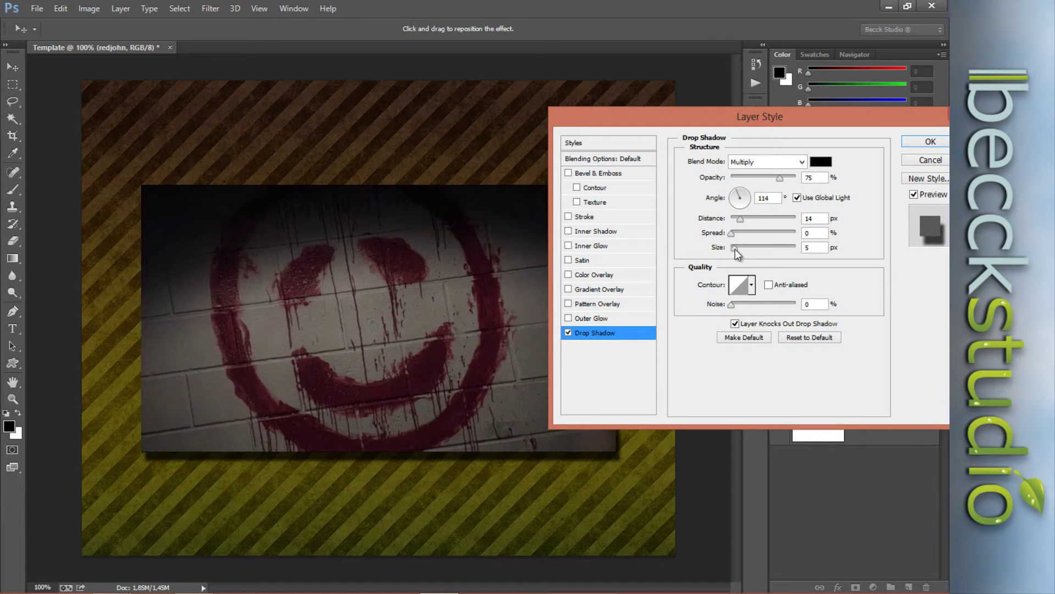
pyautogui.moveTo(734, 249); pyautogui.dragTo(738, 250)
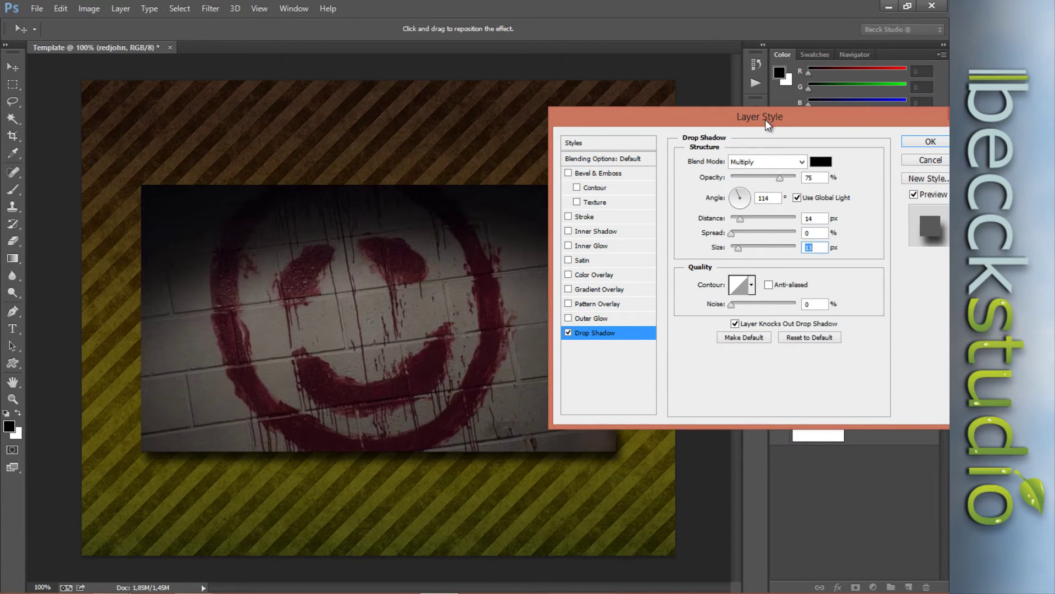
pyautogui.moveTo(765, 120); pyautogui.dragTo(679, 115)
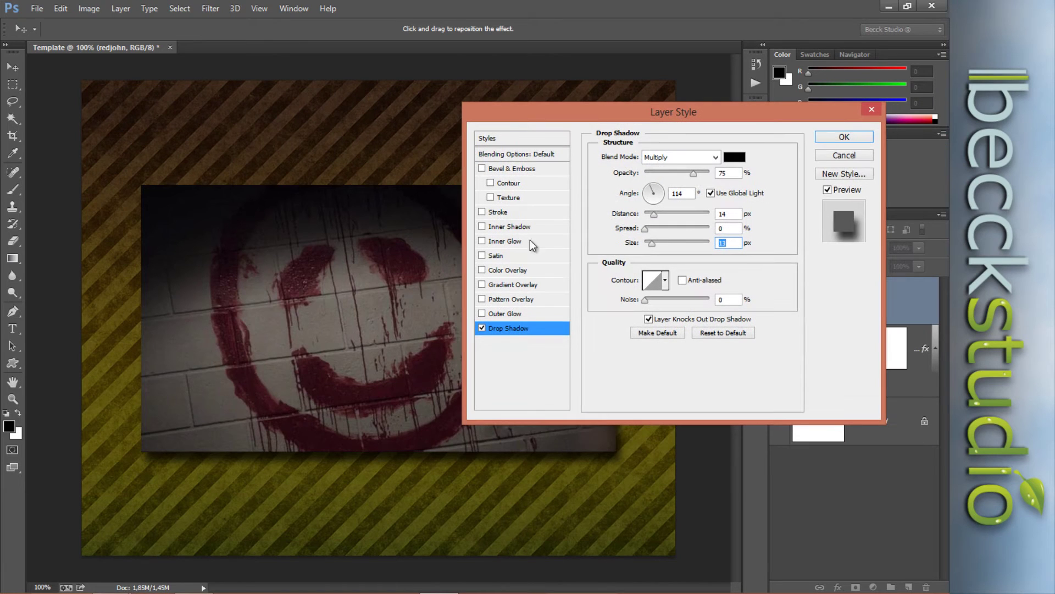
# Step: Add a 6 px stroke to the redjohn layer, filled with the brown-to-olive diagonal striped pattern
pyautogui.click(498, 213)
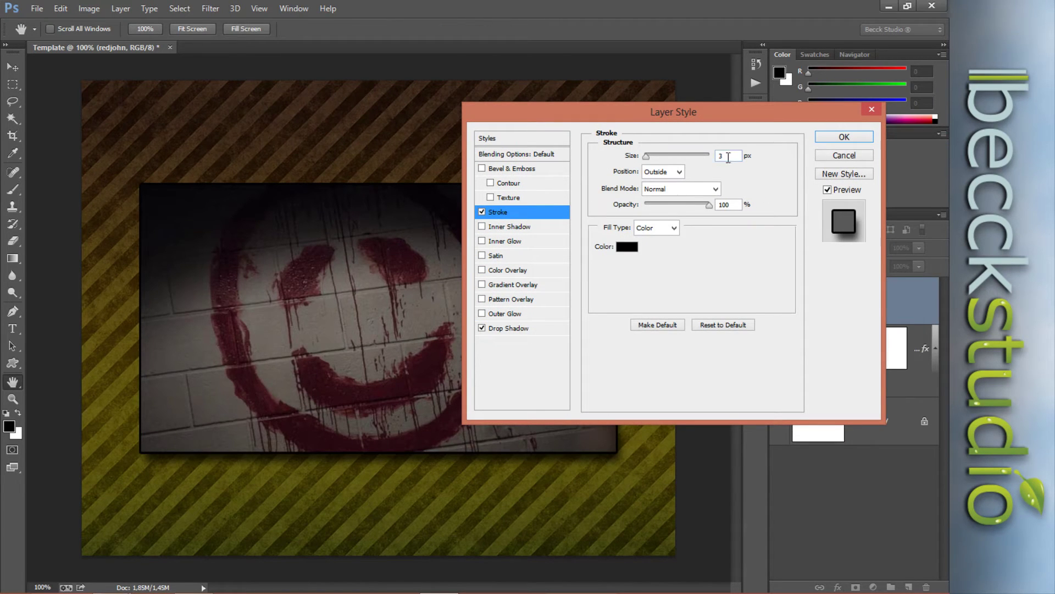
pyautogui.write('6')
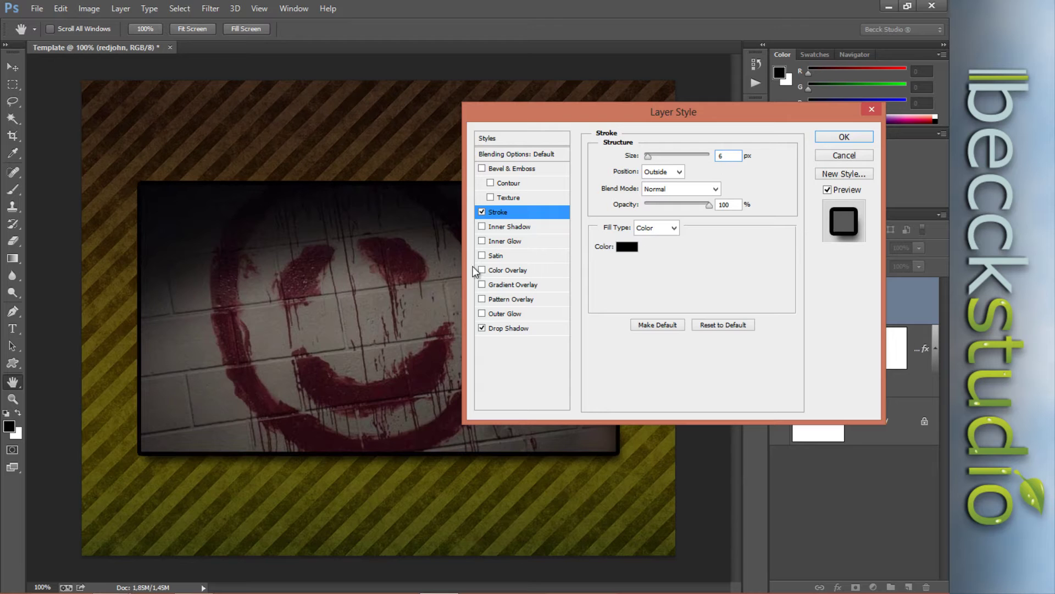
pyautogui.click(675, 228)
pyautogui.click(675, 230)
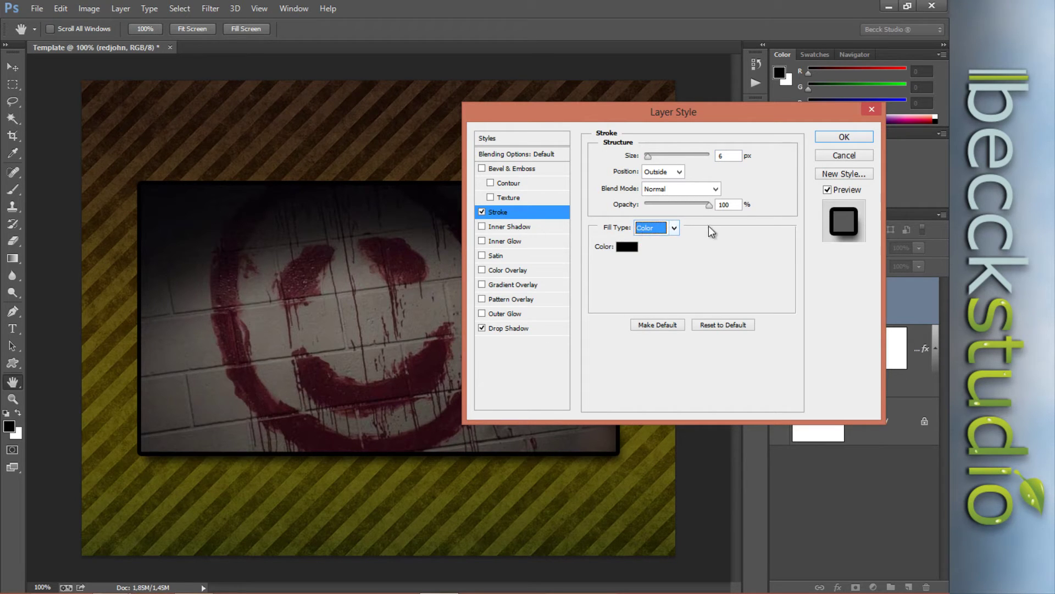
pyautogui.click(658, 261)
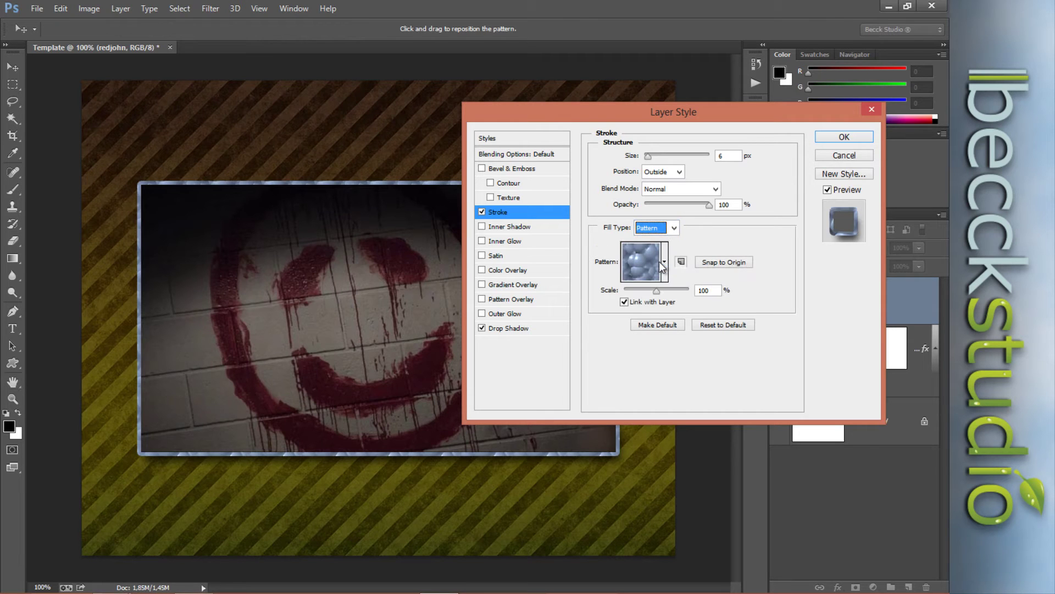
pyautogui.click(664, 261)
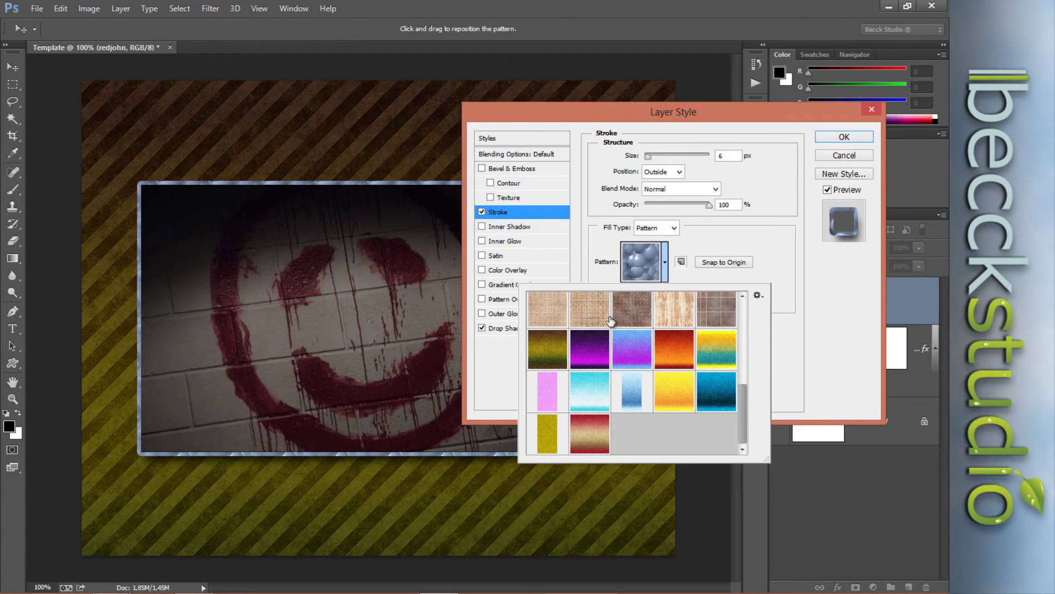
pyautogui.click(567, 367)
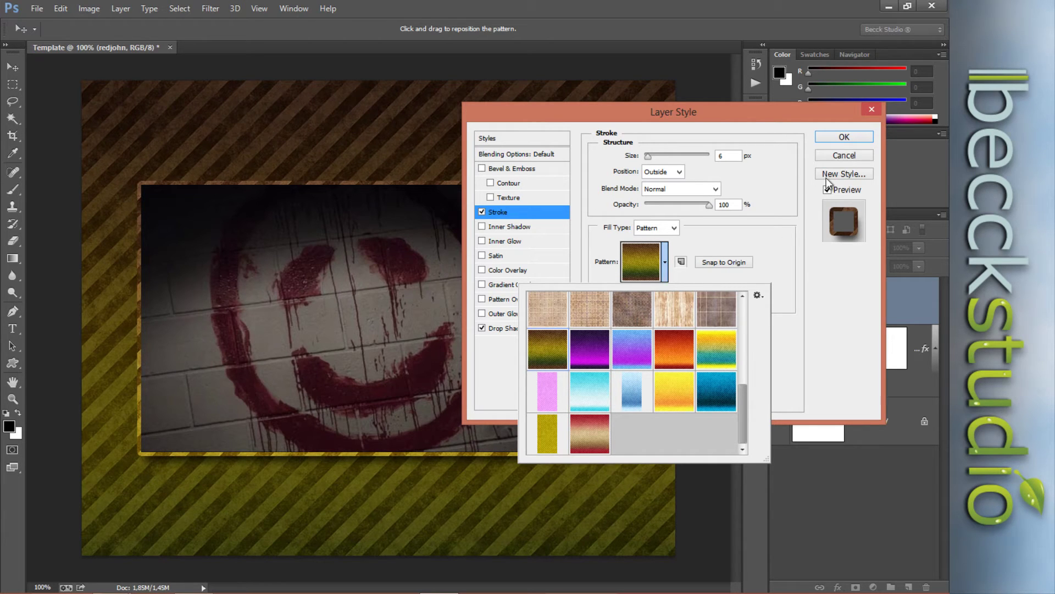
# Step: Set the pattern stroke's size to 7 px and its position to Inside, and apply the layer style
pyautogui.click(803, 230)
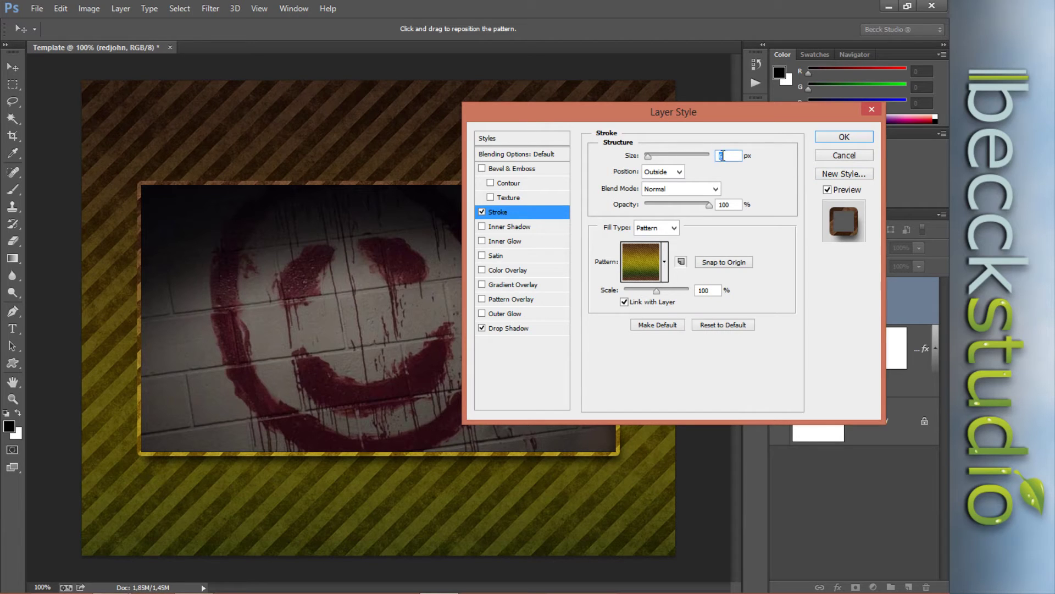
pyautogui.write('7')
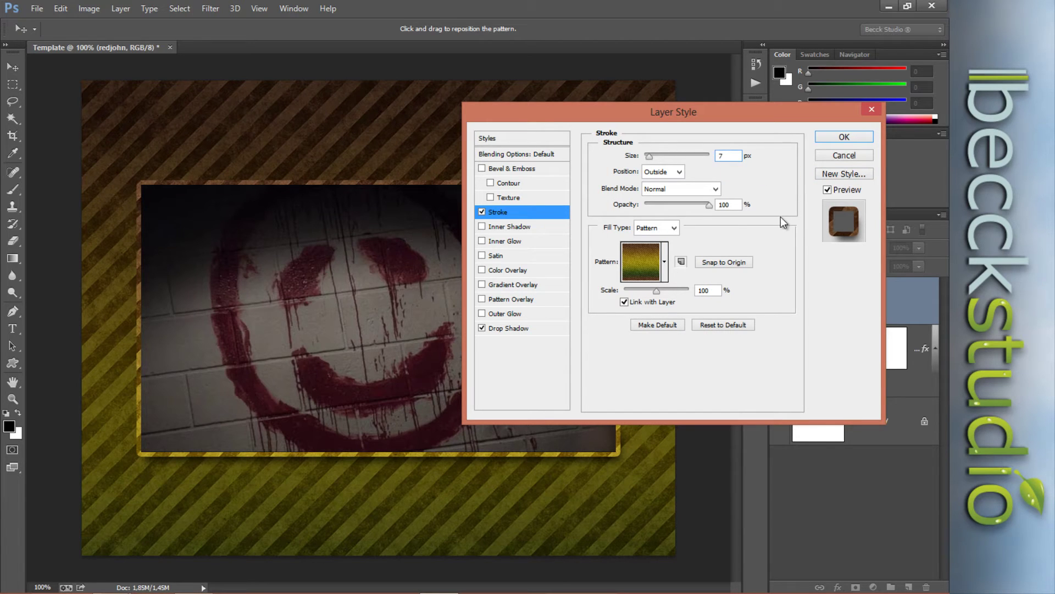
pyautogui.click(680, 172)
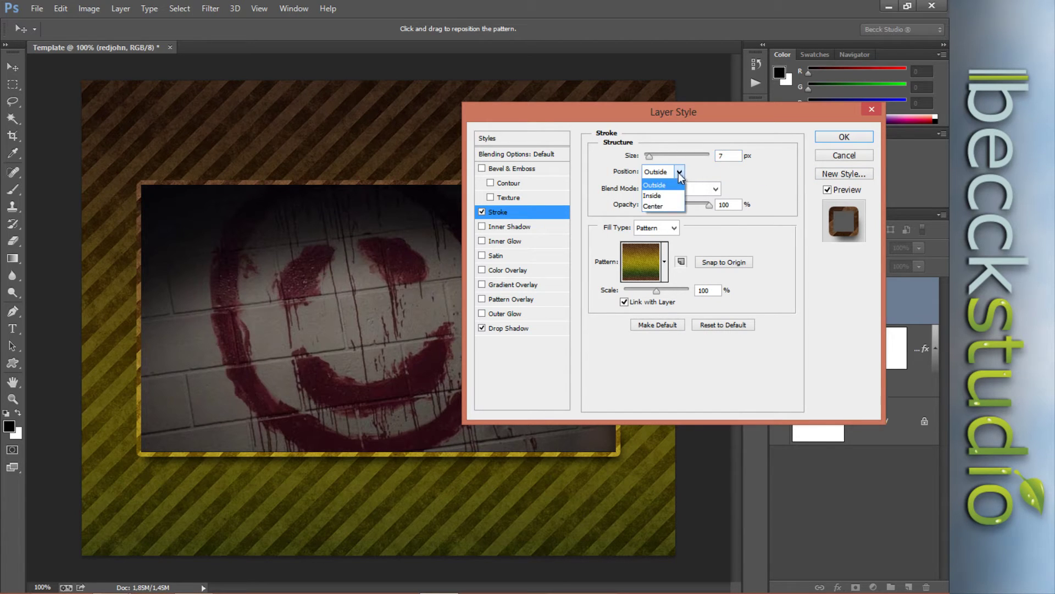
pyautogui.click(673, 197)
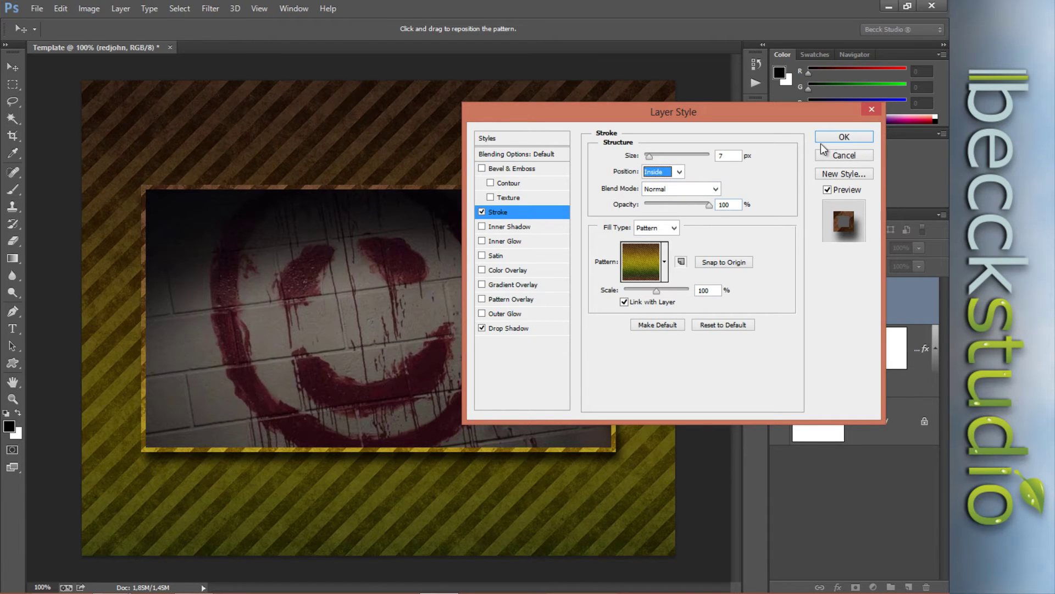
pyautogui.click(838, 142)
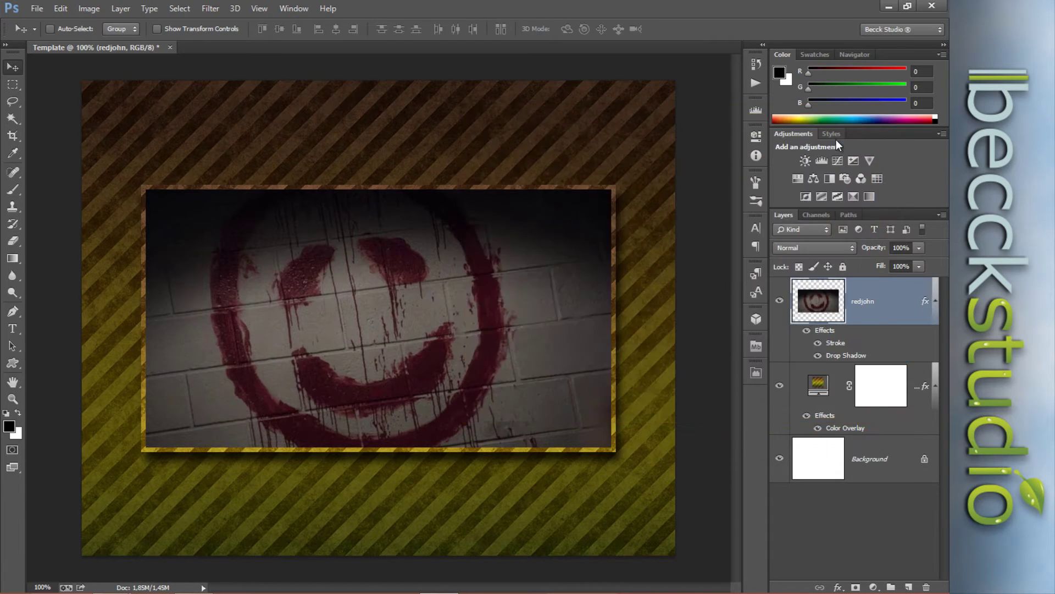
# Step: Add the centre-aligned white title "Red John" above the framed image in Open Sans Bold, 41 pt
pyautogui.click(13, 329)
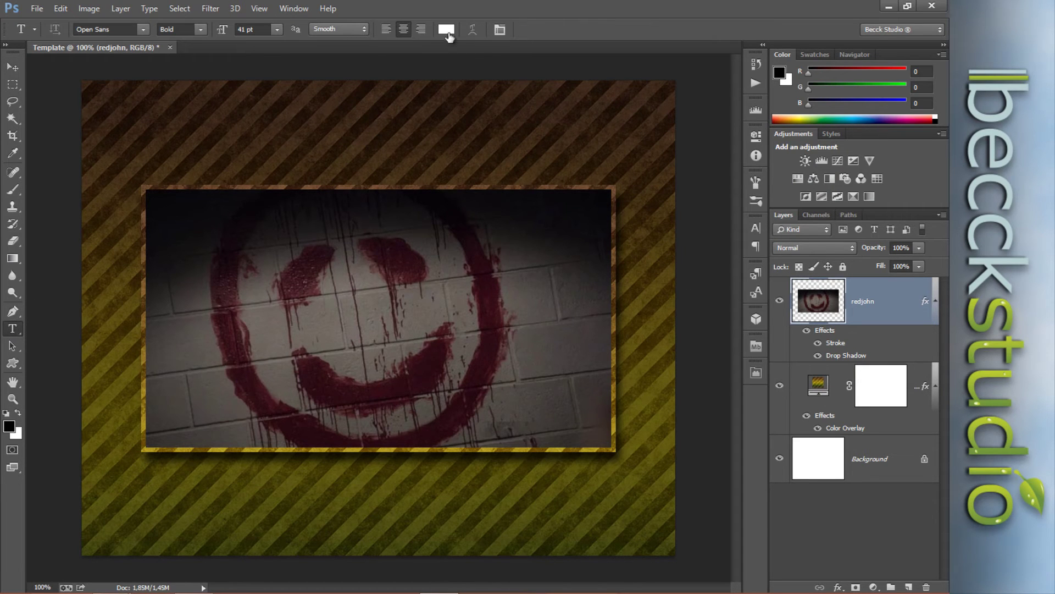
pyautogui.click(447, 33)
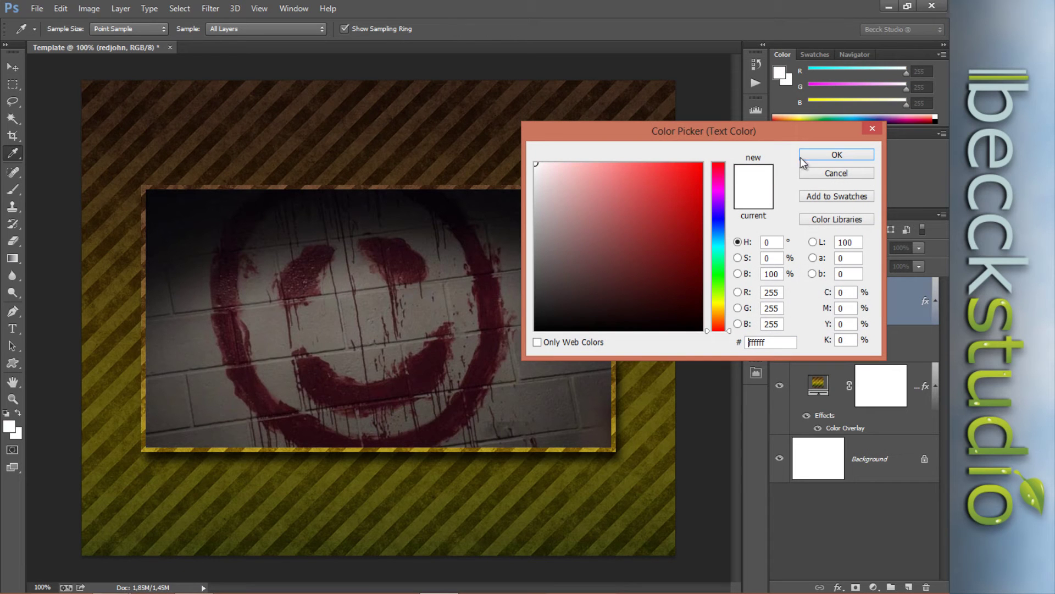
pyautogui.click(825, 155)
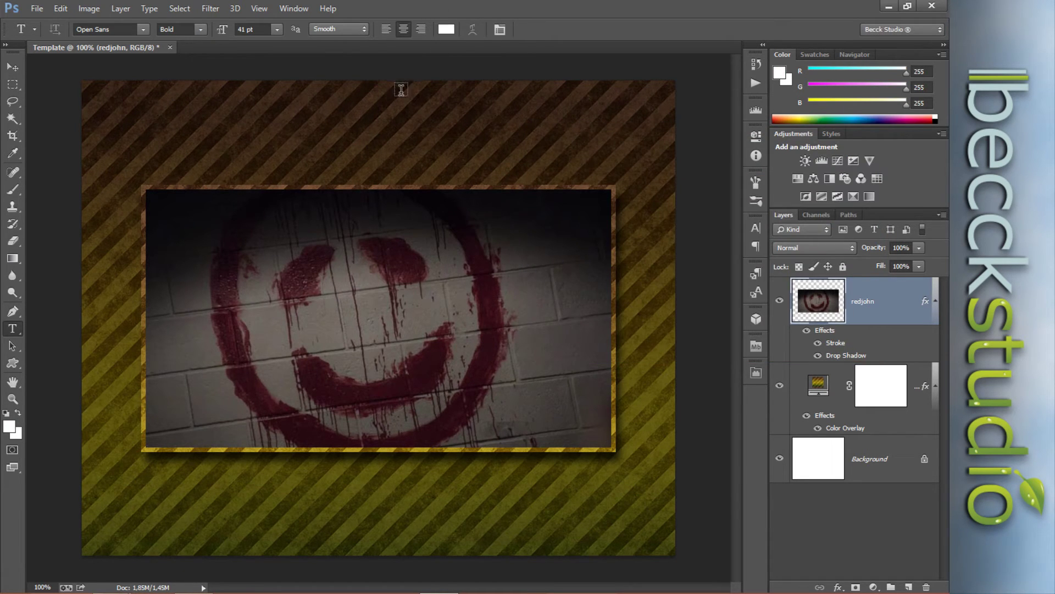
pyautogui.click(403, 29)
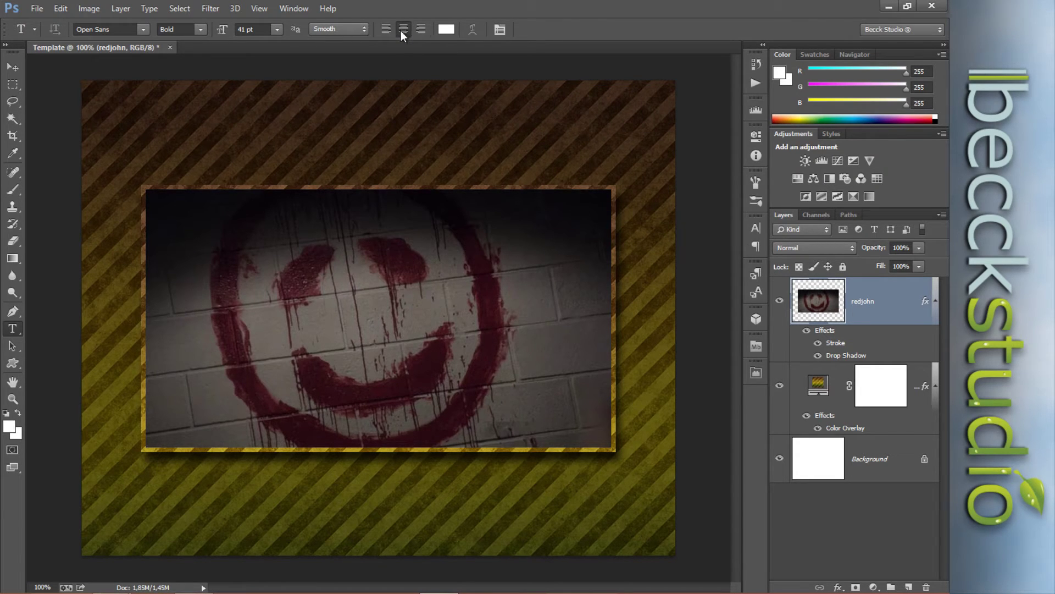
pyautogui.click(382, 142)
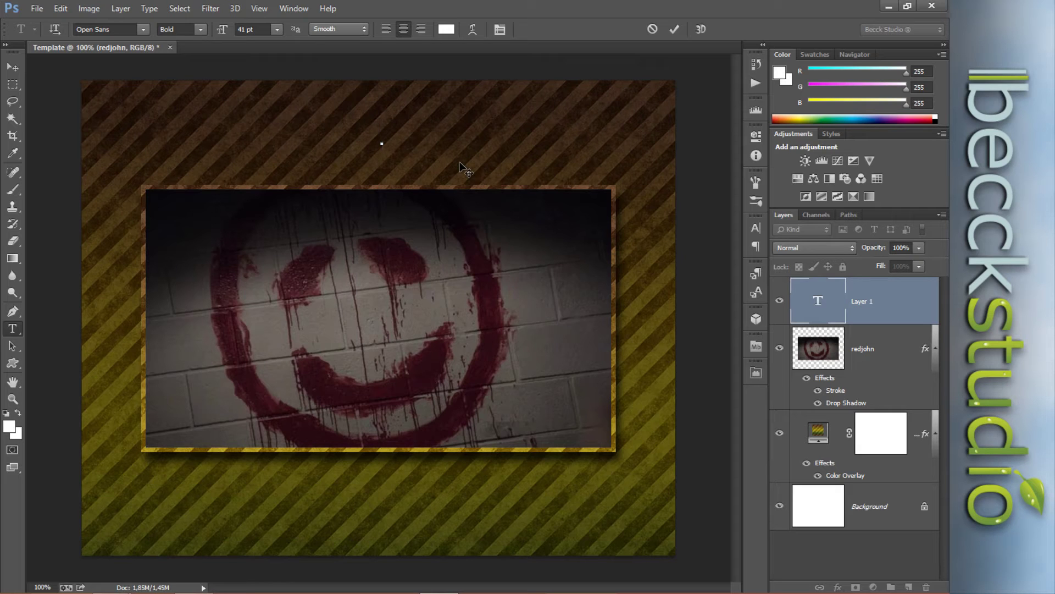
pyautogui.write('ed')
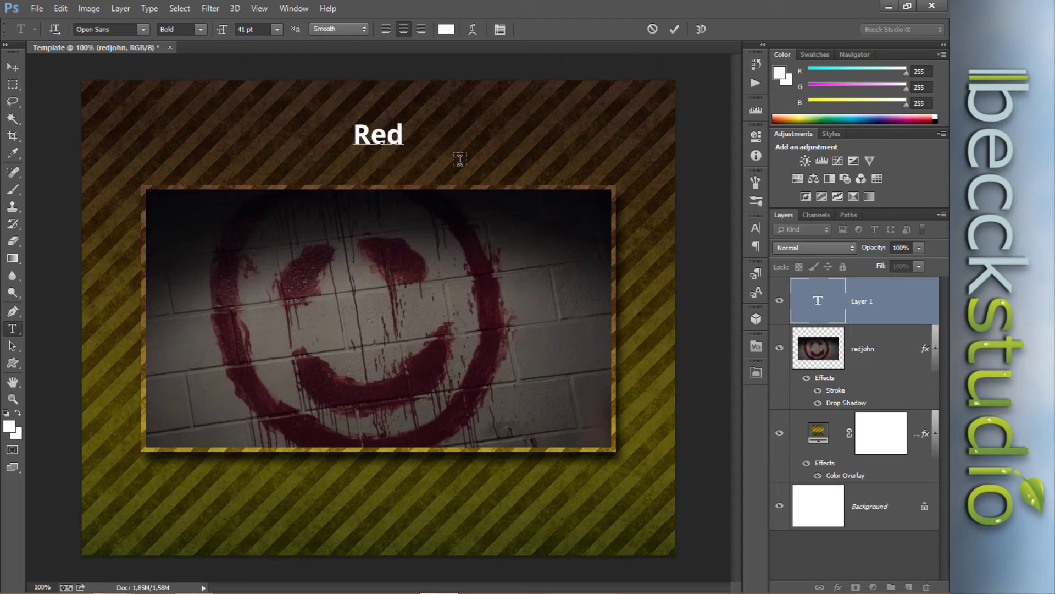
pyautogui.write(' Jo')
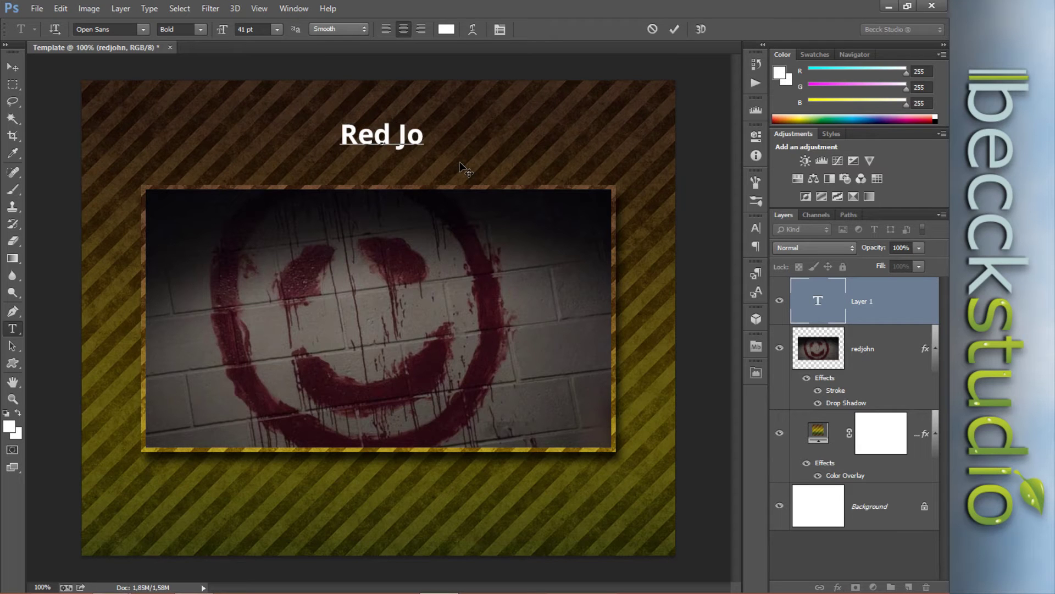
pyautogui.write('hn')
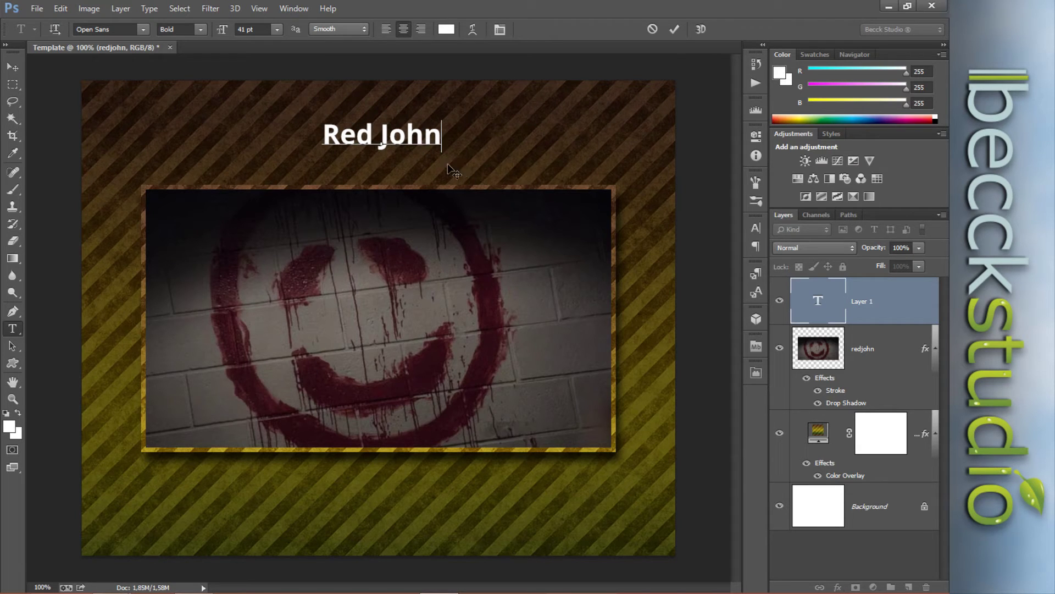
pyautogui.click(12, 66)
# Step: Scale the "Red John" title up proportionally around its centre to about 186%
pyautogui.hotkey('ctrl', 't')
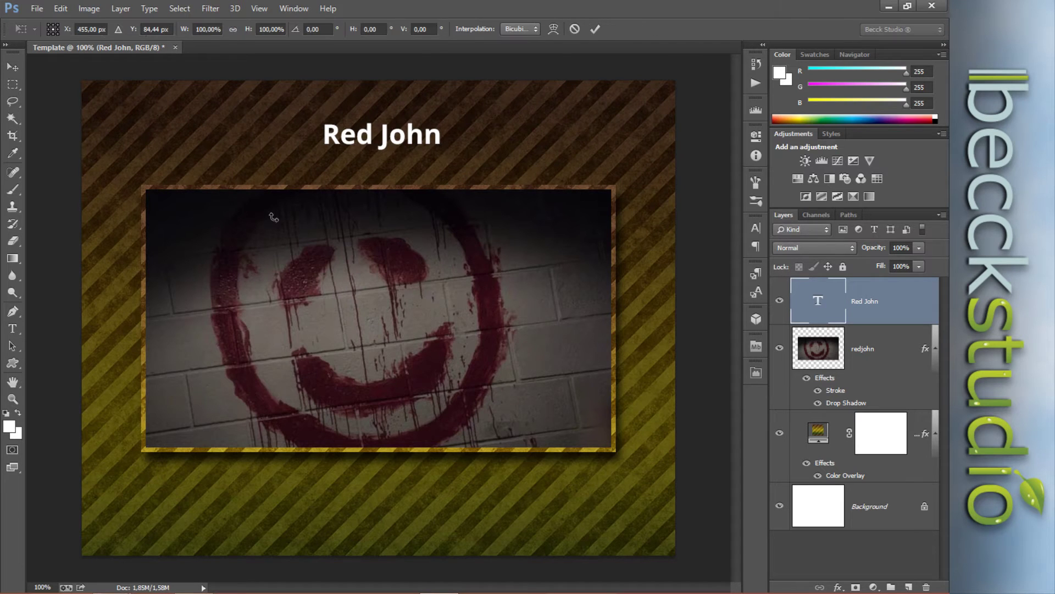
pyautogui.moveTo(439, 157); pyautogui.dragTo(494, 171)
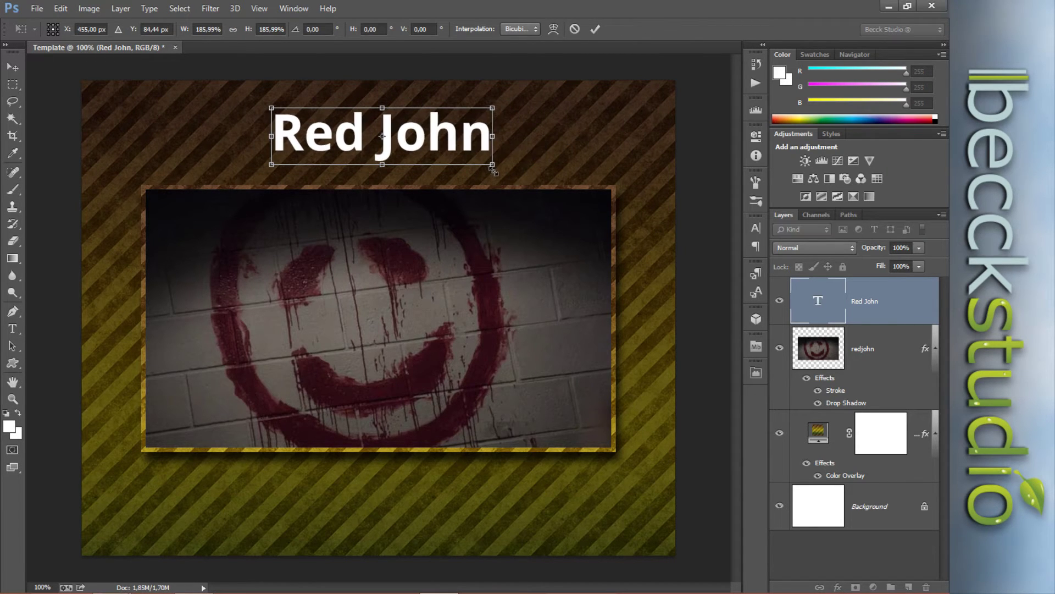
pyautogui.press('Return')
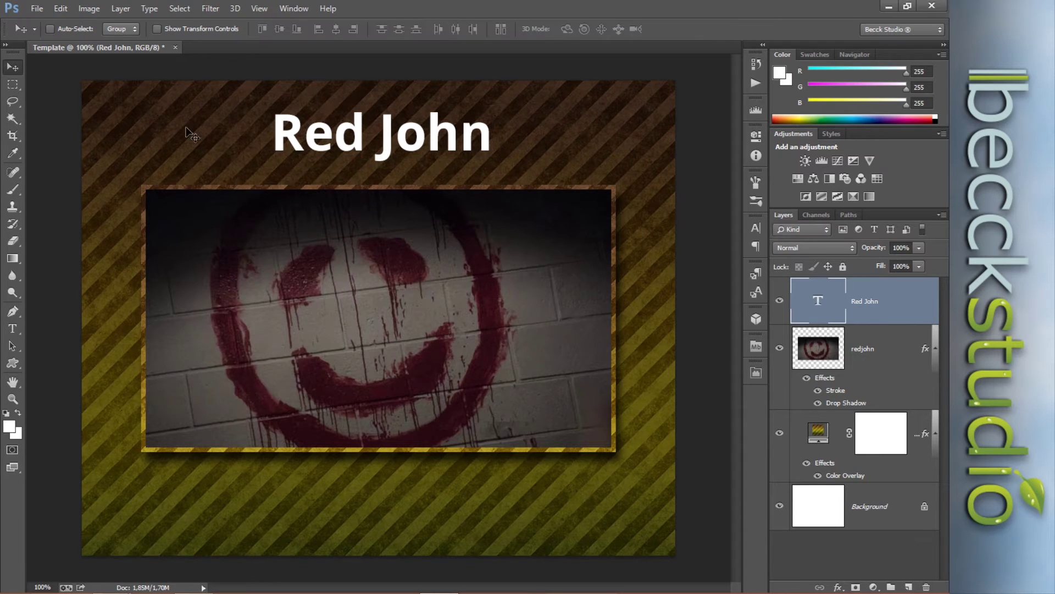
# Step: Centre the "Red John" title horizontally on the canvas by aligning it to a full-canvas selection, and clear the selection
pyautogui.click(186, 8)
pyautogui.click(190, 22)
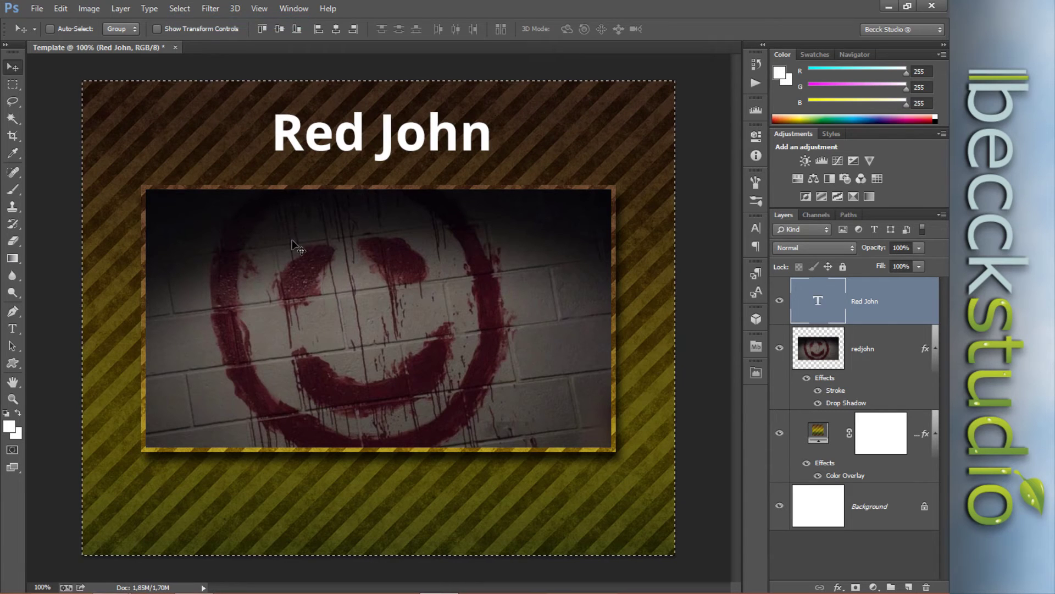
pyautogui.click(334, 30)
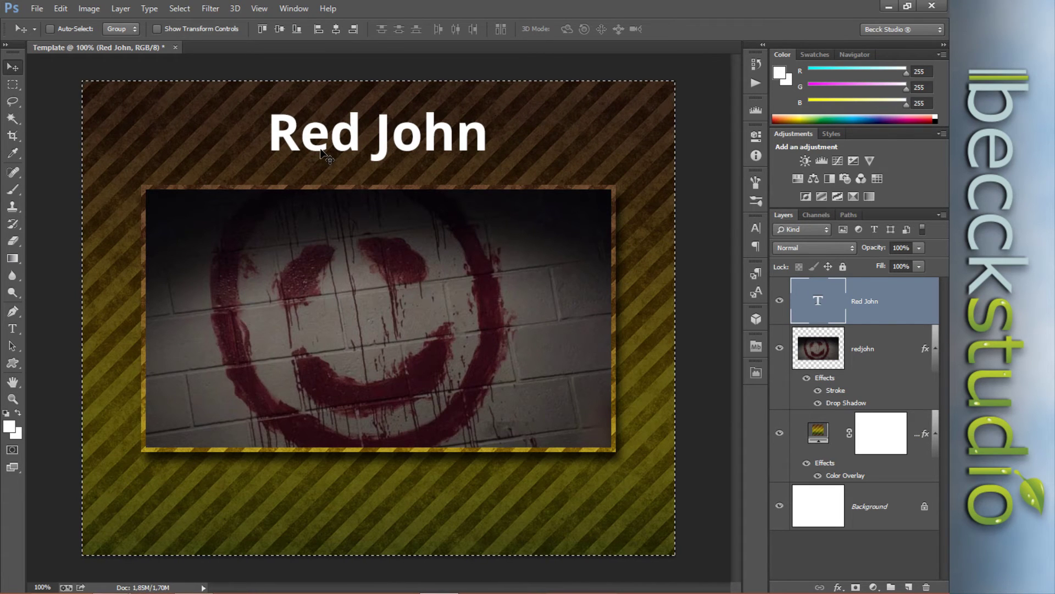
pyautogui.click(185, 9)
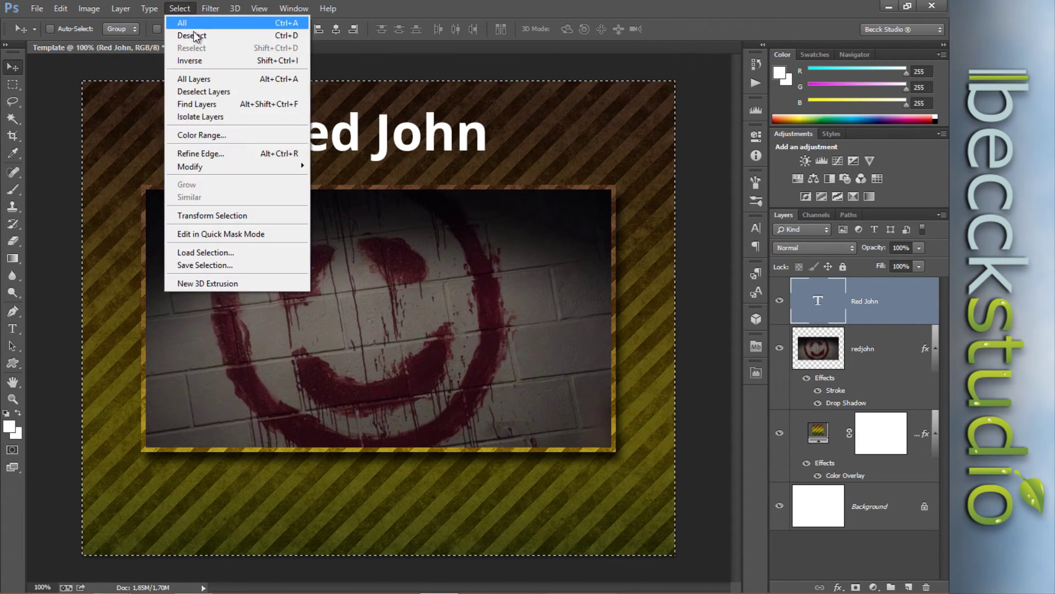
pyautogui.click(211, 44)
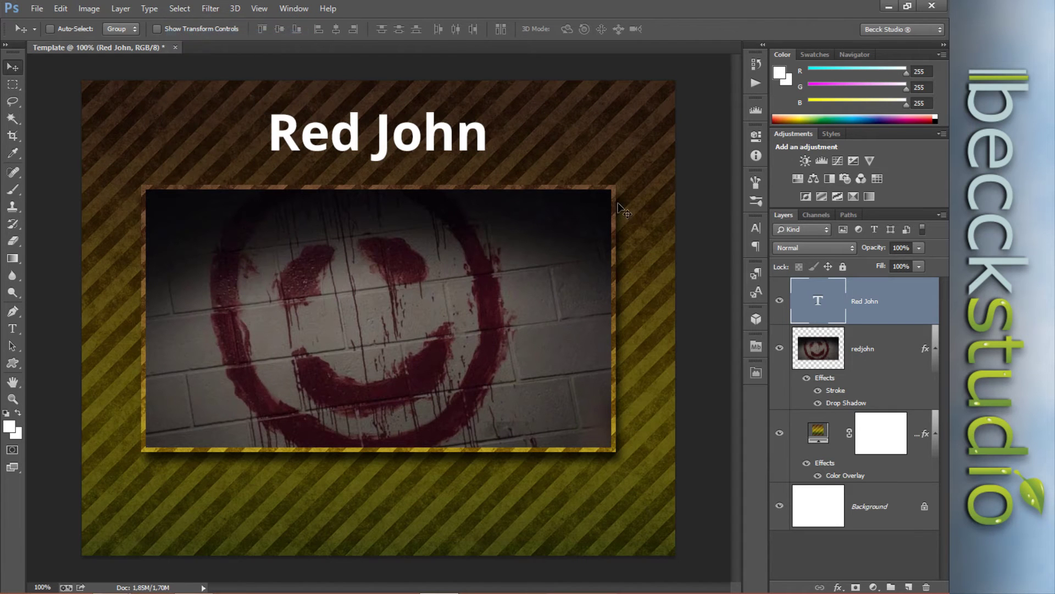
# Step: Give the "Red John" text a black Drop Shadow with about 90% opacity, a 109° angle and 11 px distance
pyautogui.doubleClick(903, 304)
pyautogui.click(507, 329)
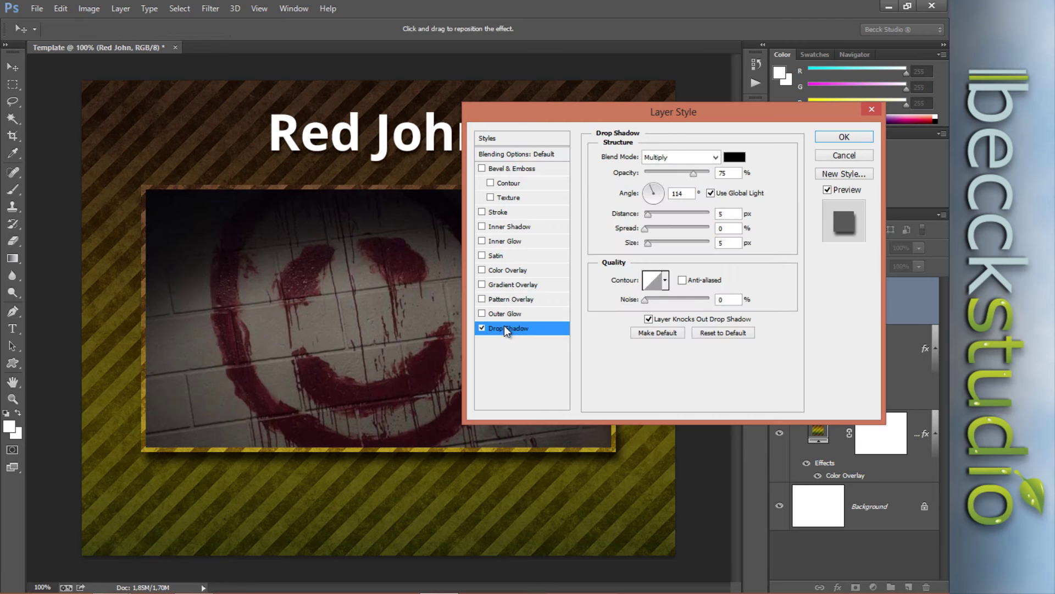
pyautogui.moveTo(608, 111); pyautogui.dragTo(668, 109)
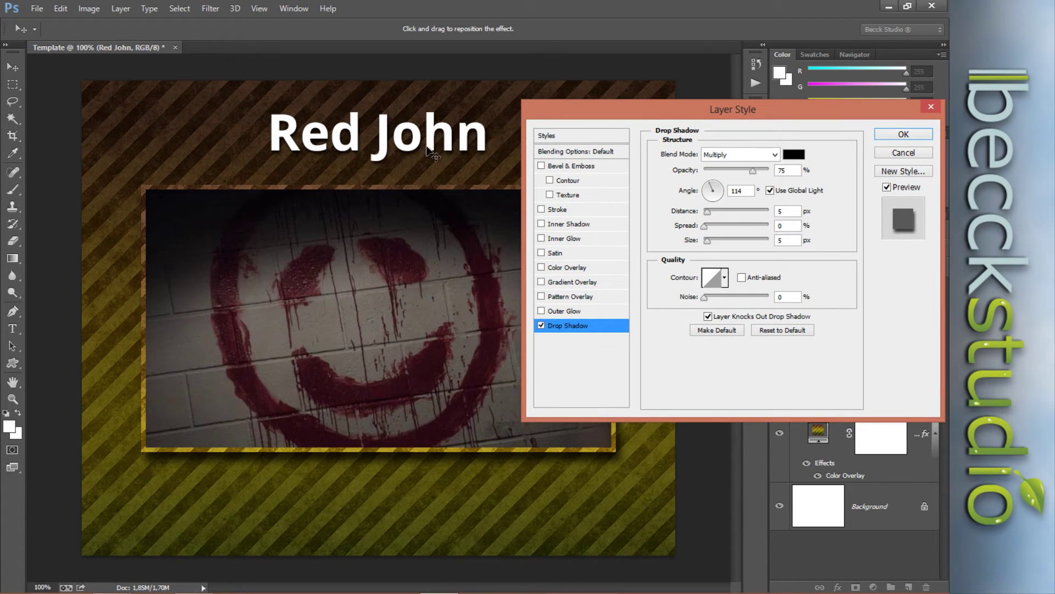
pyautogui.moveTo(433, 155); pyautogui.dragTo(427, 152)
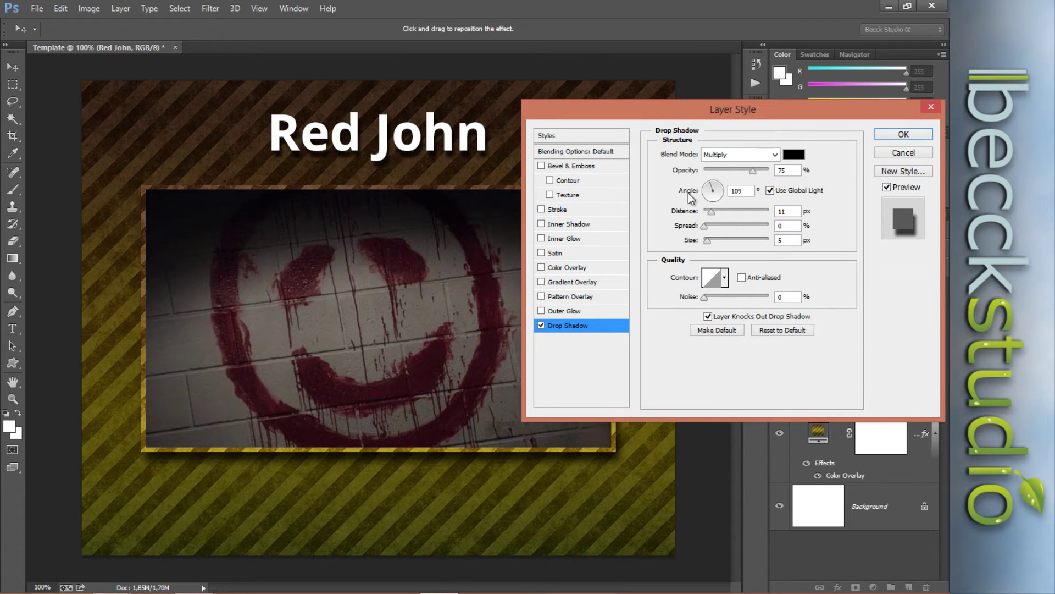
pyautogui.moveTo(753, 171); pyautogui.dragTo(765, 171)
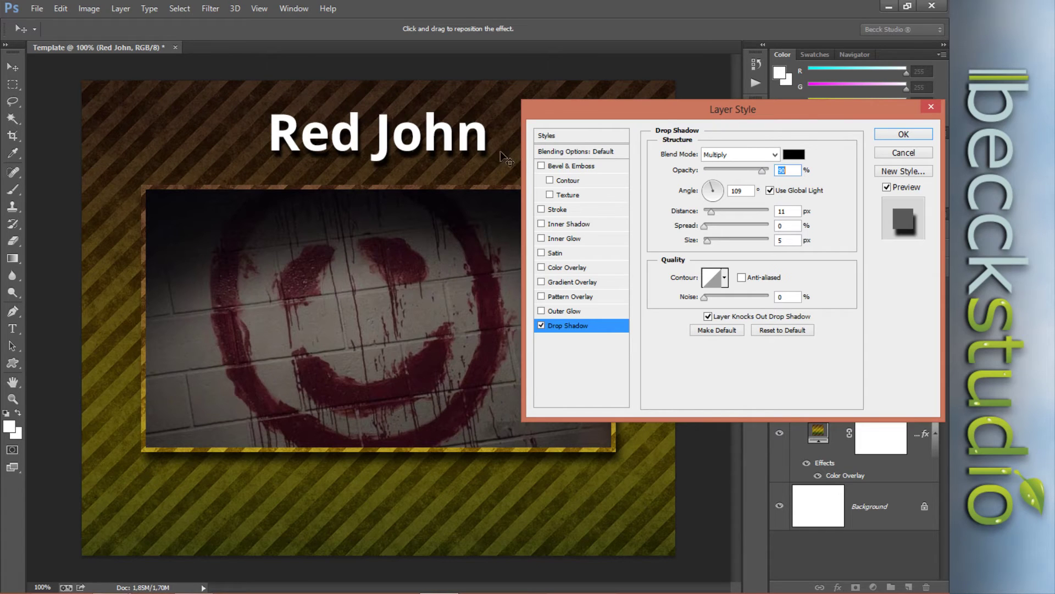
# Step: Add a Pattern Overlay with the red-to-orange pattern at 93% opacity to the "Red John" text and apply the layer style
pyautogui.click(569, 297)
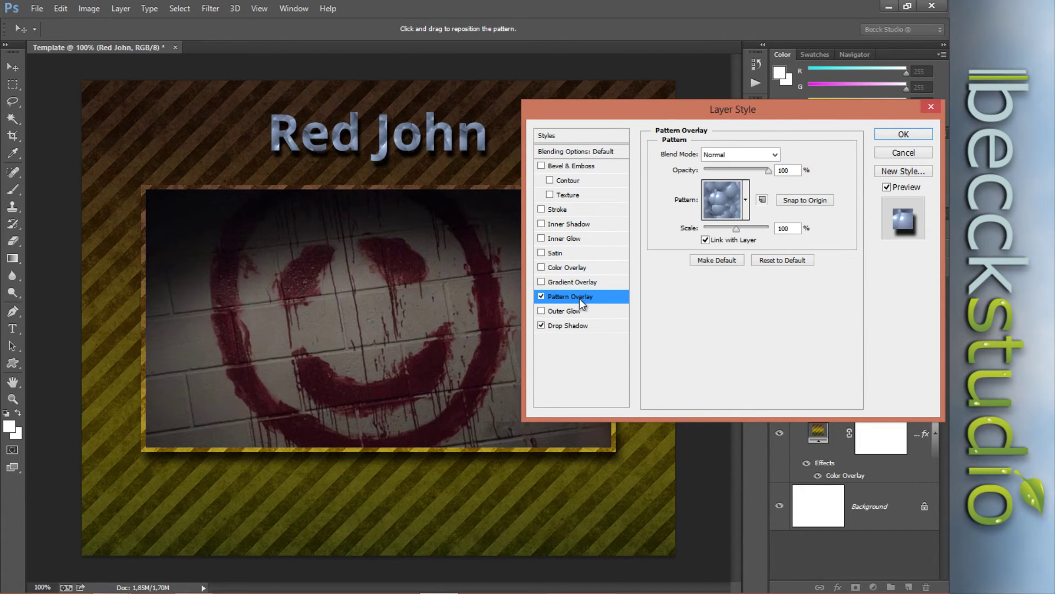
pyautogui.click(746, 200)
pyautogui.click(755, 286)
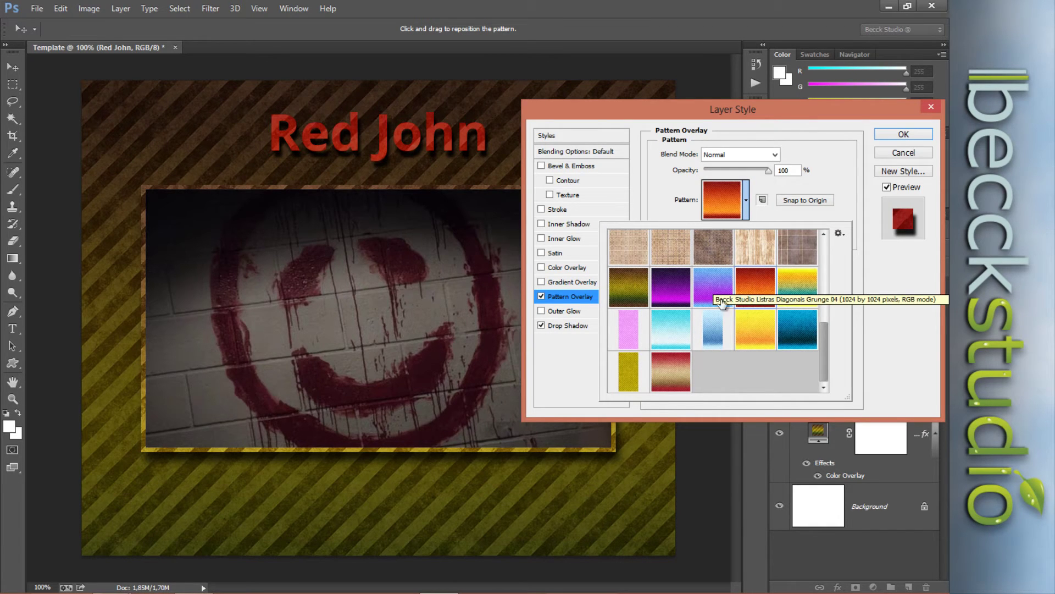
pyautogui.click(794, 297)
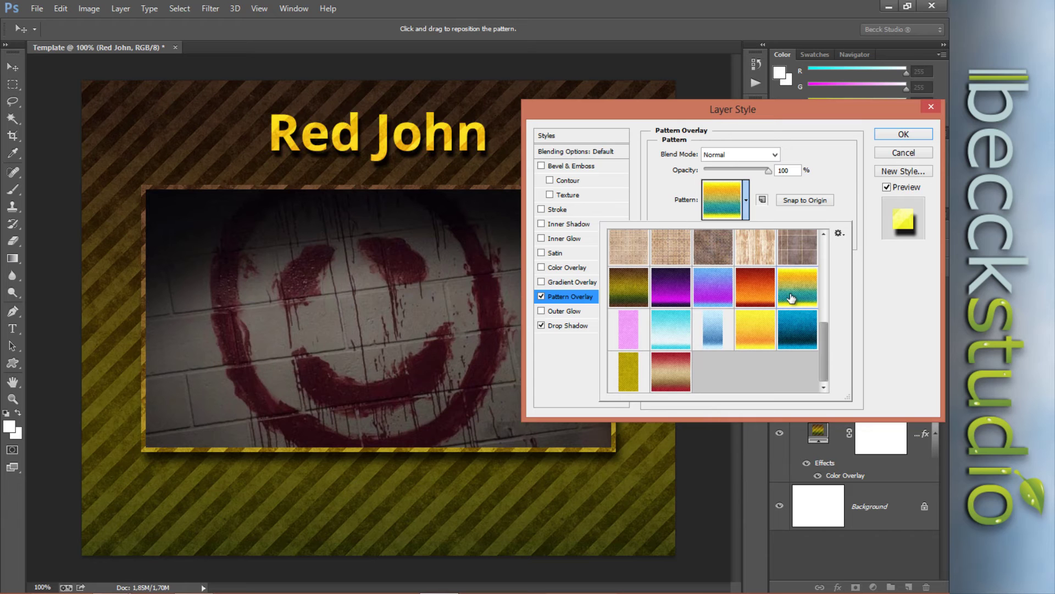
pyautogui.click(764, 301)
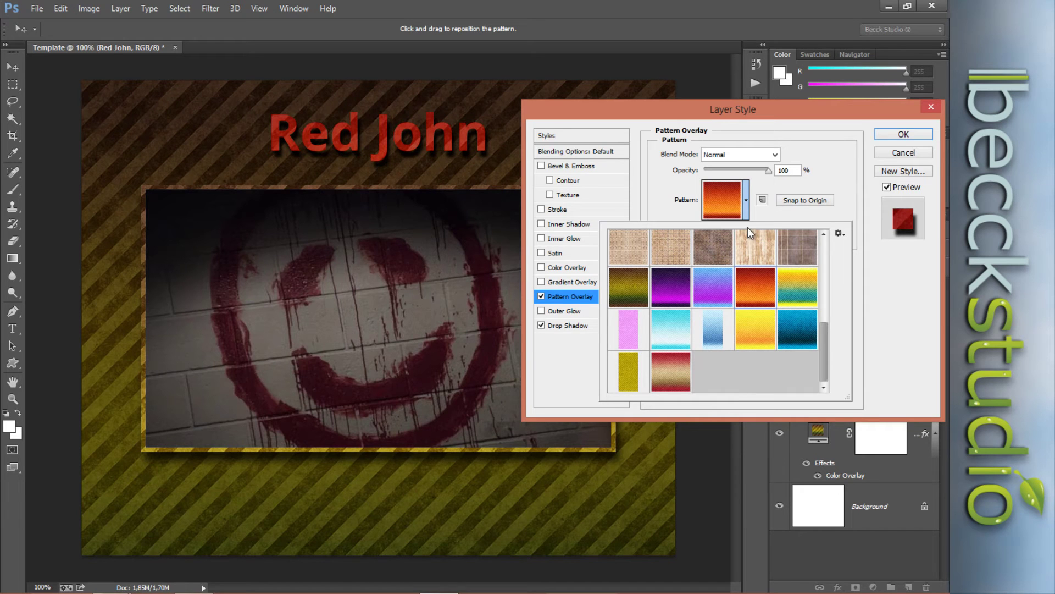
pyautogui.click(887, 138)
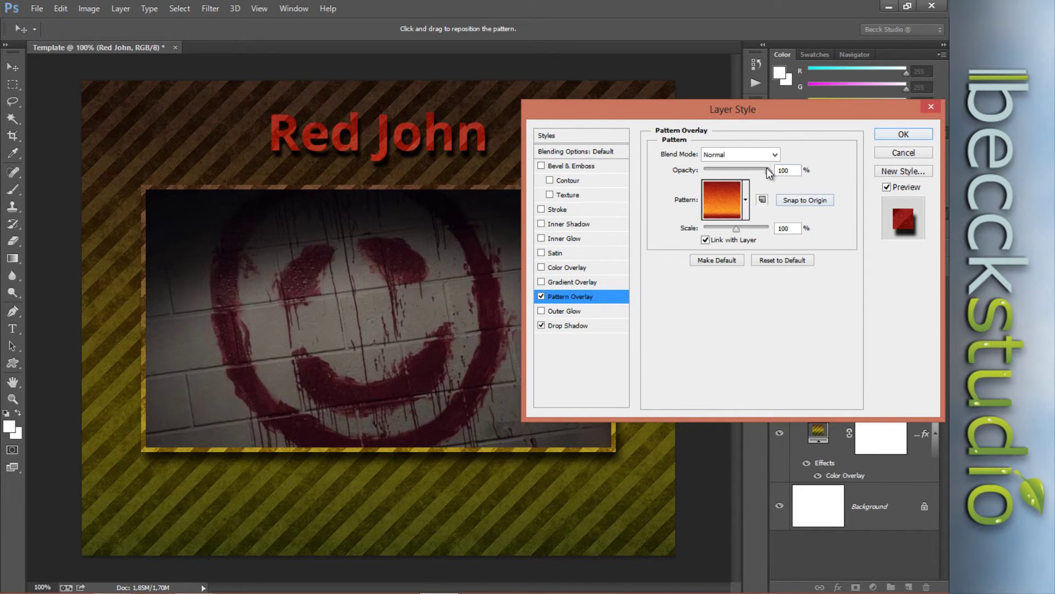
pyautogui.moveTo(769, 167); pyautogui.dragTo(762, 169)
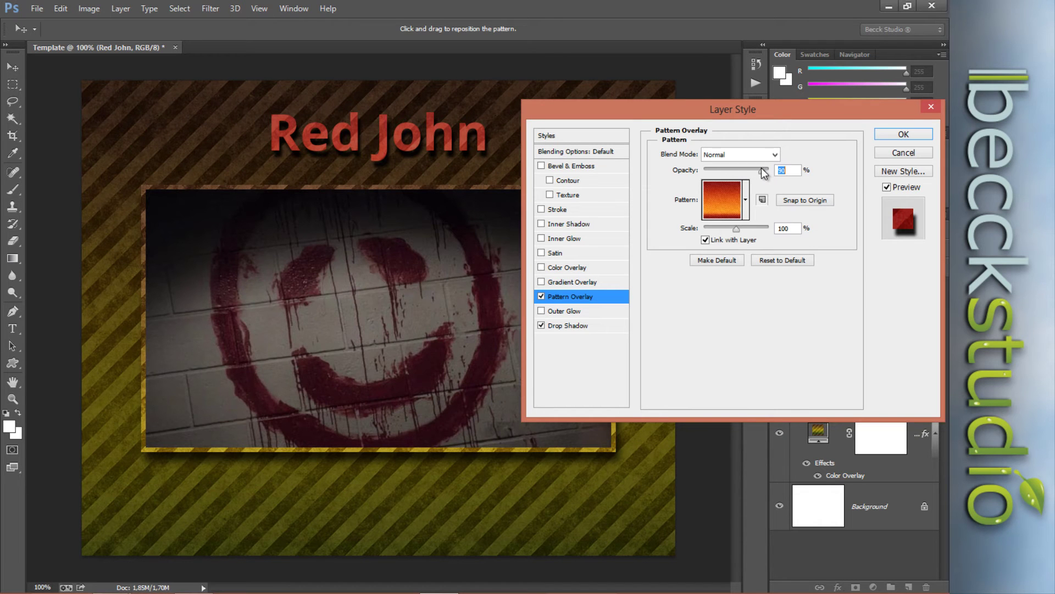
pyautogui.click(903, 134)
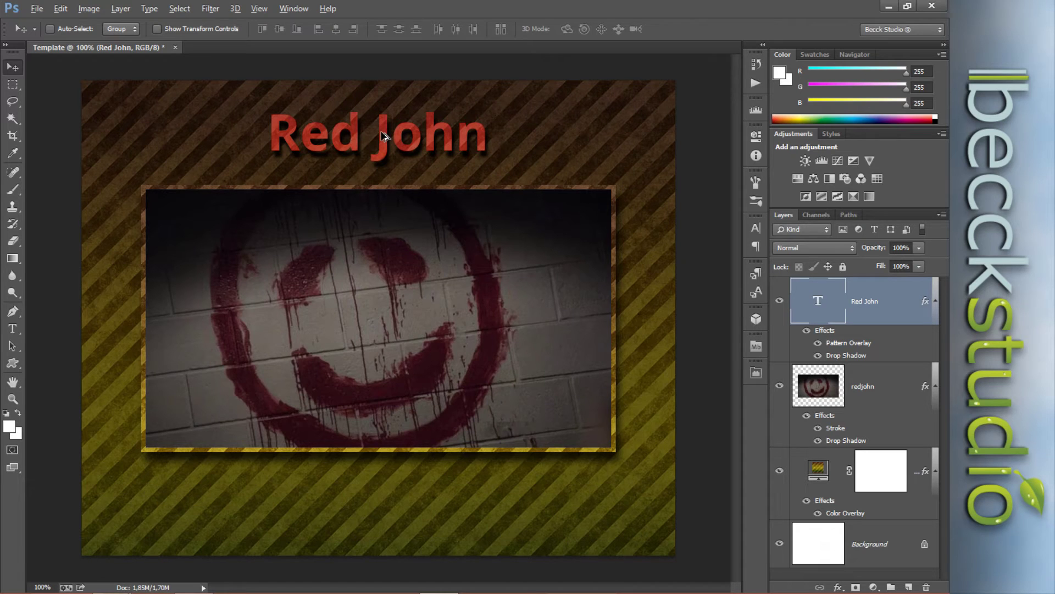
# Step: Duplicate the "Red John" text below the framed image and change the copy's wording to "Serial Killer"
pyautogui.moveTo(382, 138); pyautogui.dragTo(361, 505)
pyautogui.doubleClick(818, 302)
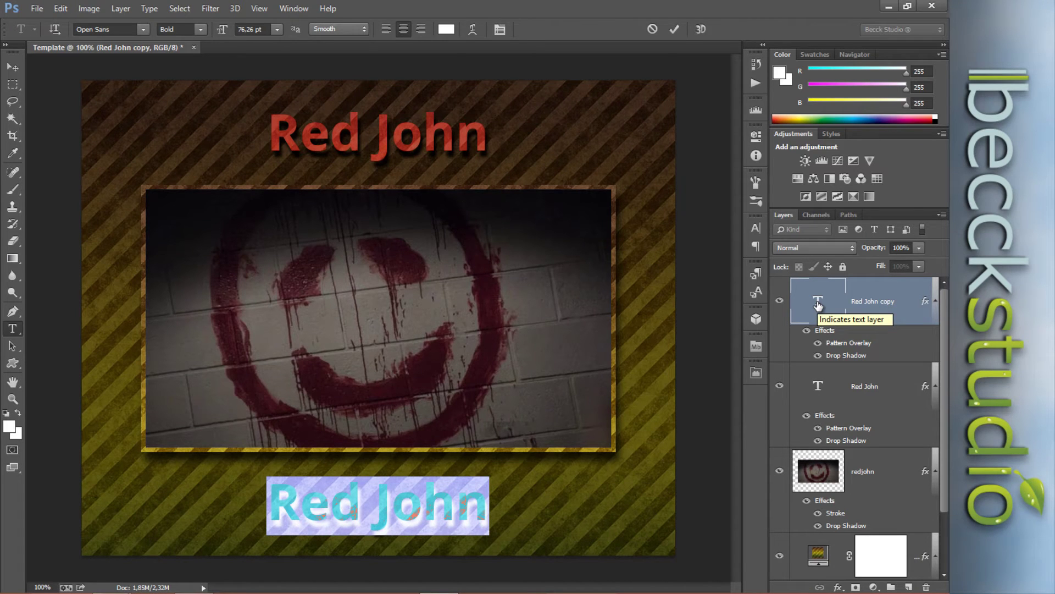
pyautogui.write('Serial')
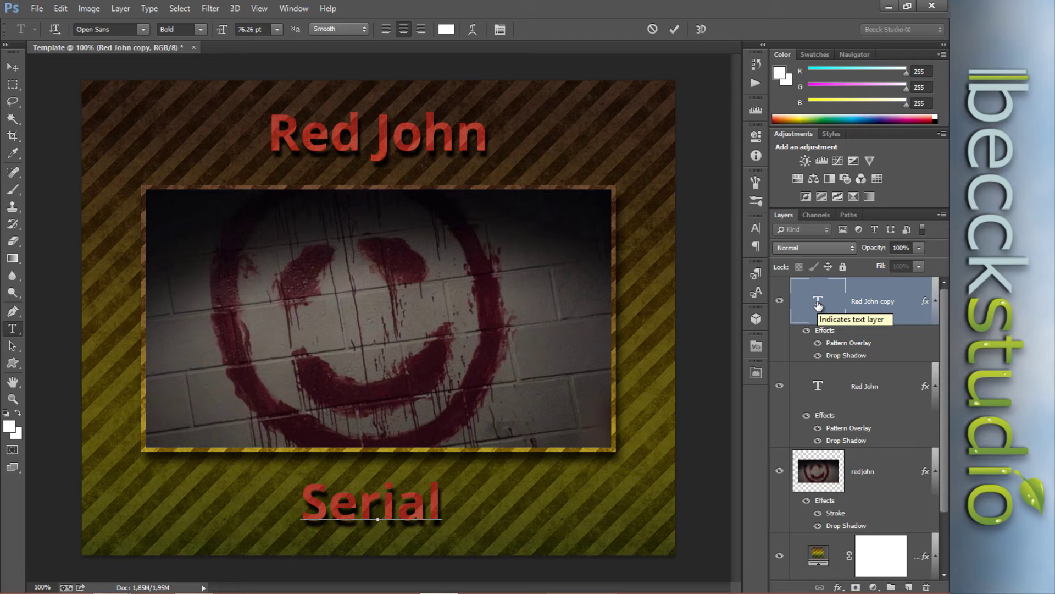
pyautogui.write(' Killer')
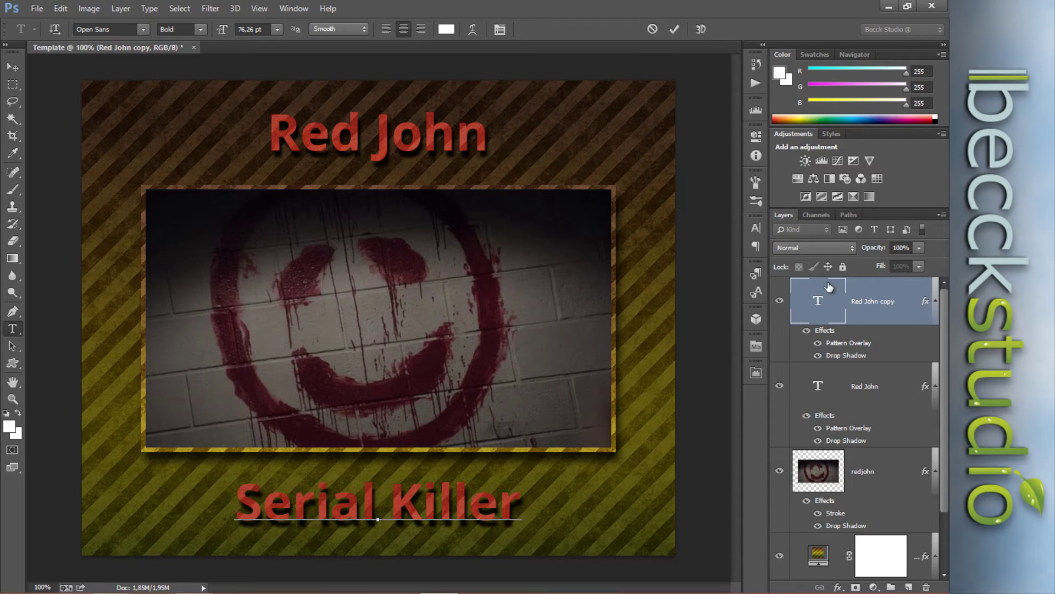
pyautogui.hotkey('ctrl', 'Return')
pyautogui.press('v')
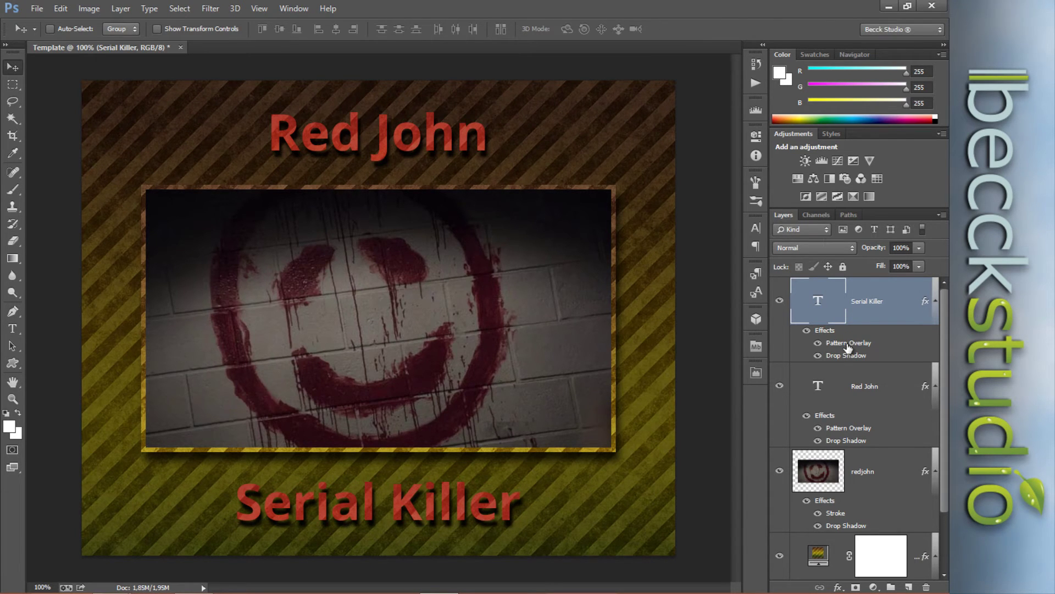
# Step: Try several patterns in the "Serial Killer" text's Pattern Overlay and choose the yellow-to-teal one
pyautogui.doubleClick(848, 344)
pyautogui.click(746, 209)
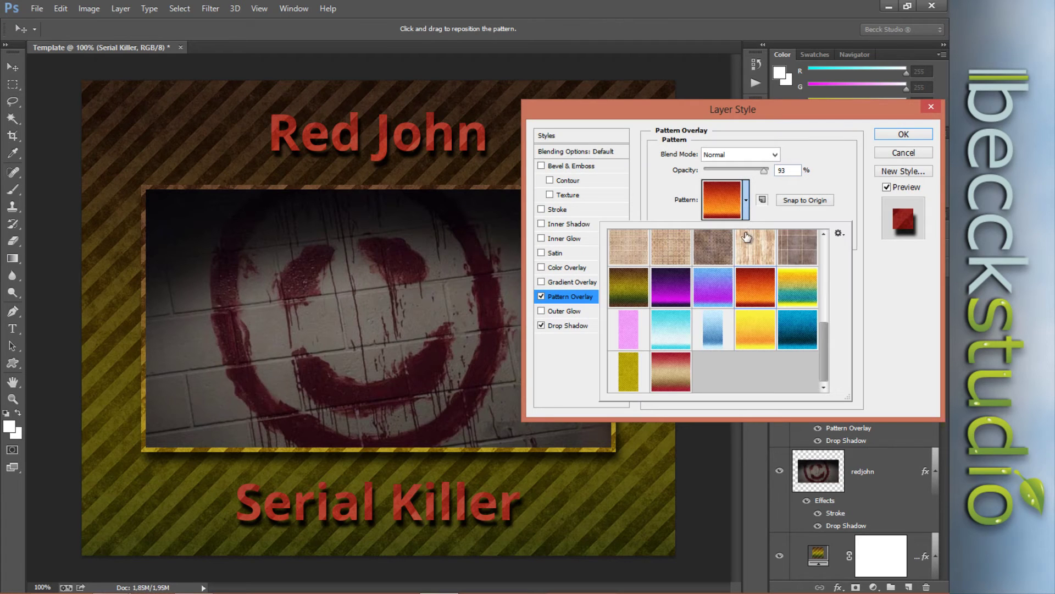
pyautogui.click(808, 290)
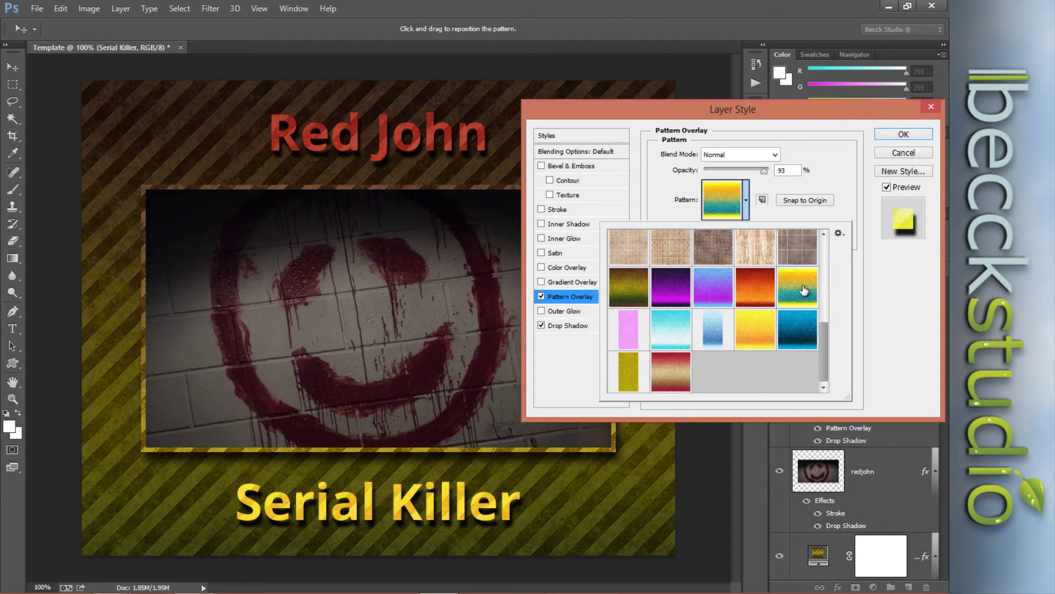
pyautogui.click(751, 328)
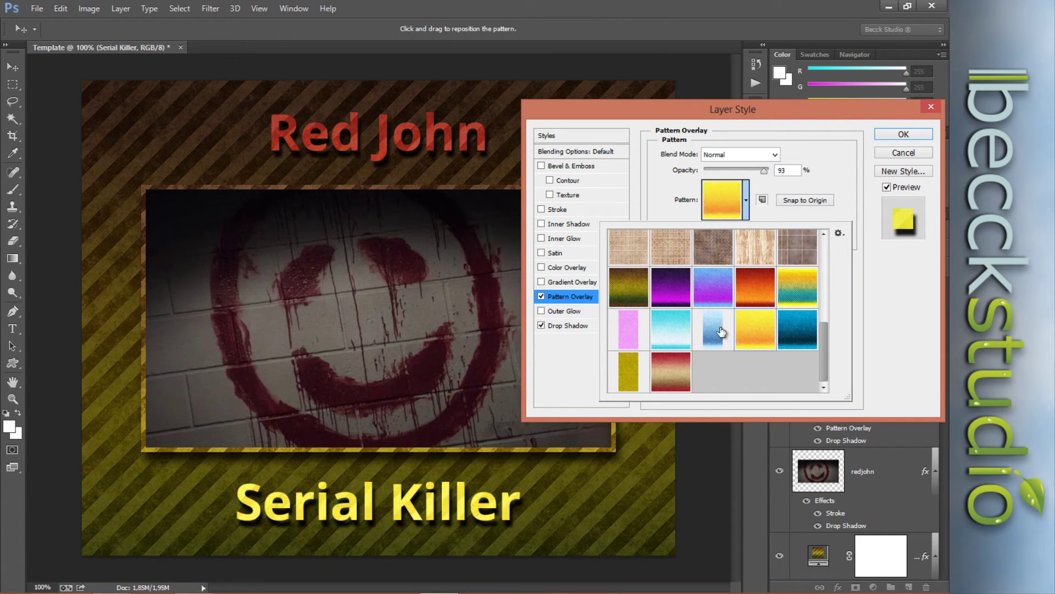
pyautogui.click(652, 328)
pyautogui.click(669, 368)
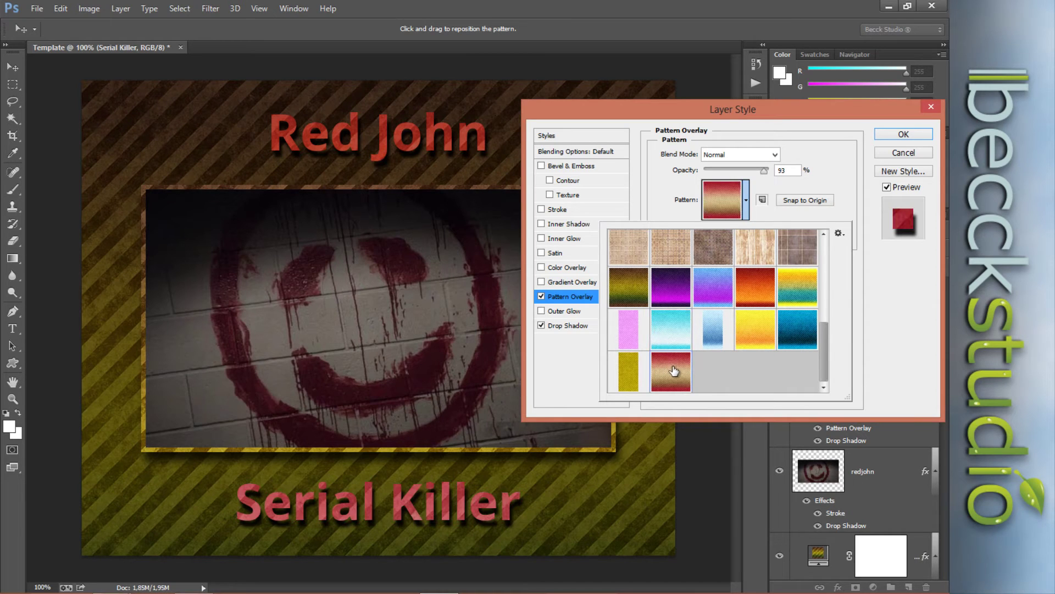
pyautogui.click(788, 300)
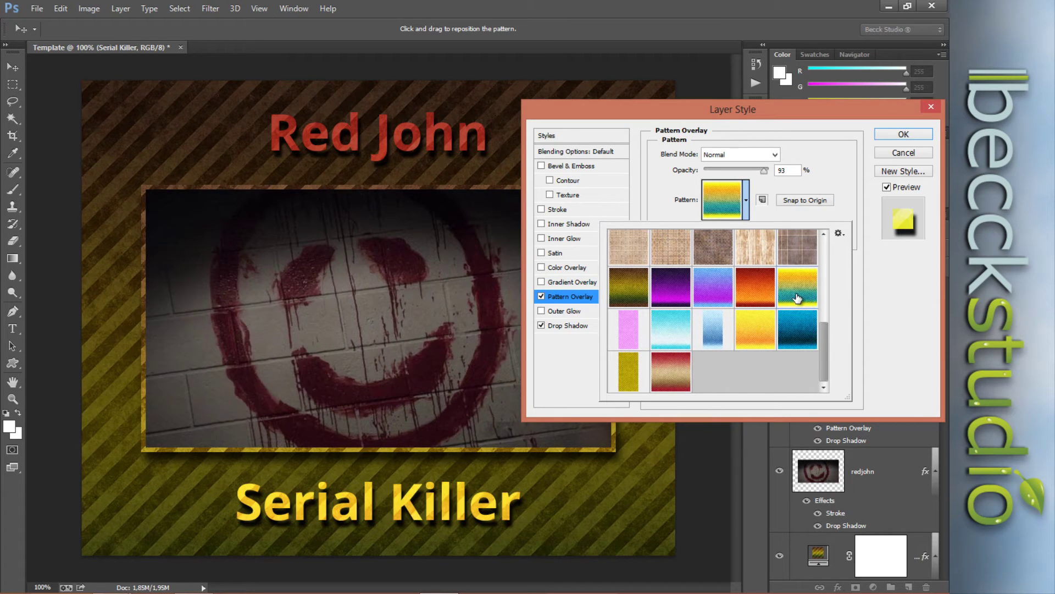
pyautogui.click(749, 302)
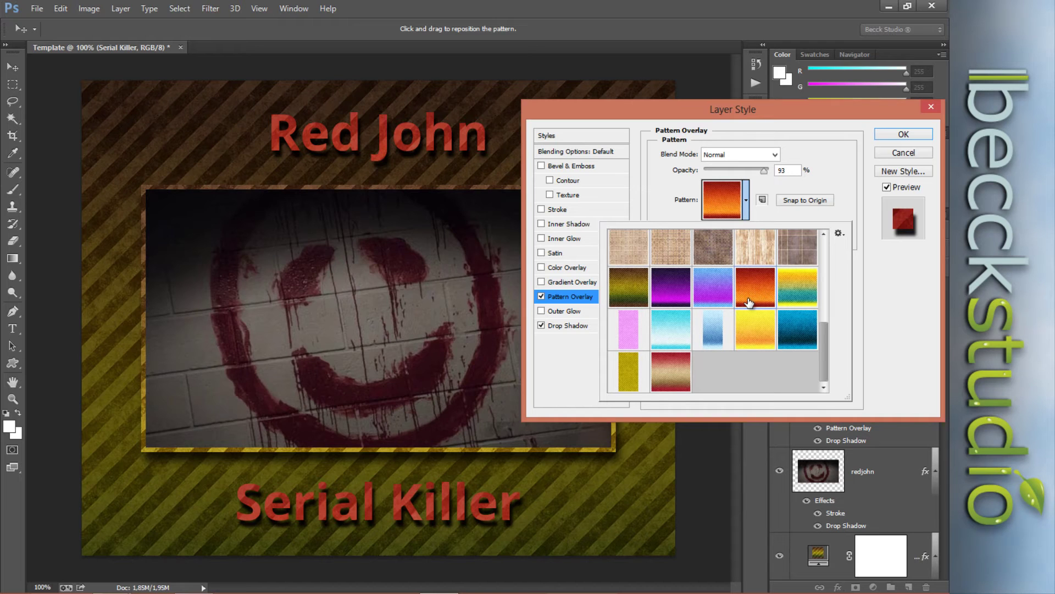
pyautogui.click(718, 299)
pyautogui.click(626, 298)
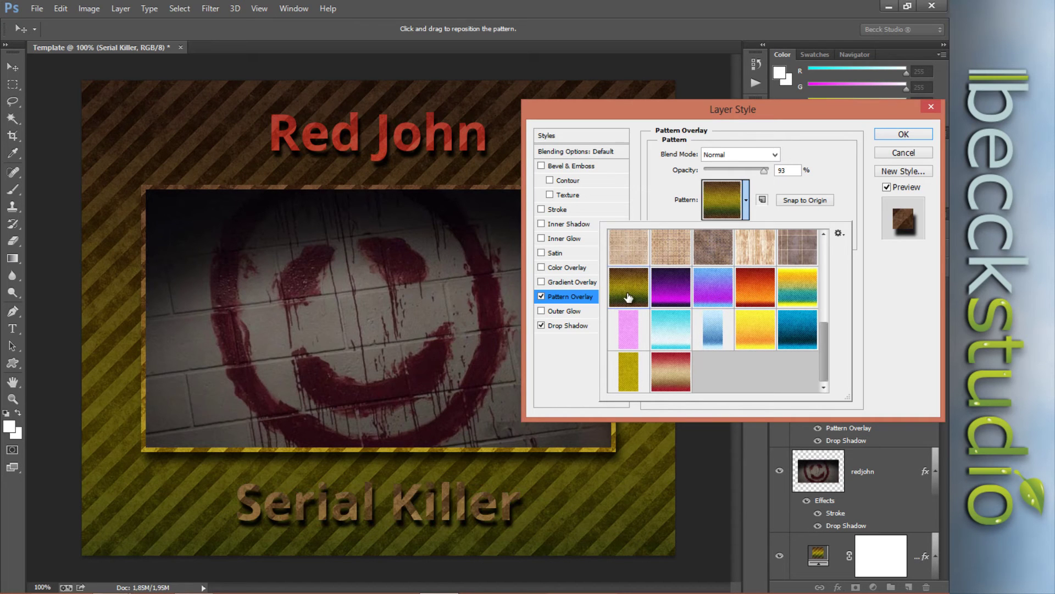
pyautogui.click(798, 290)
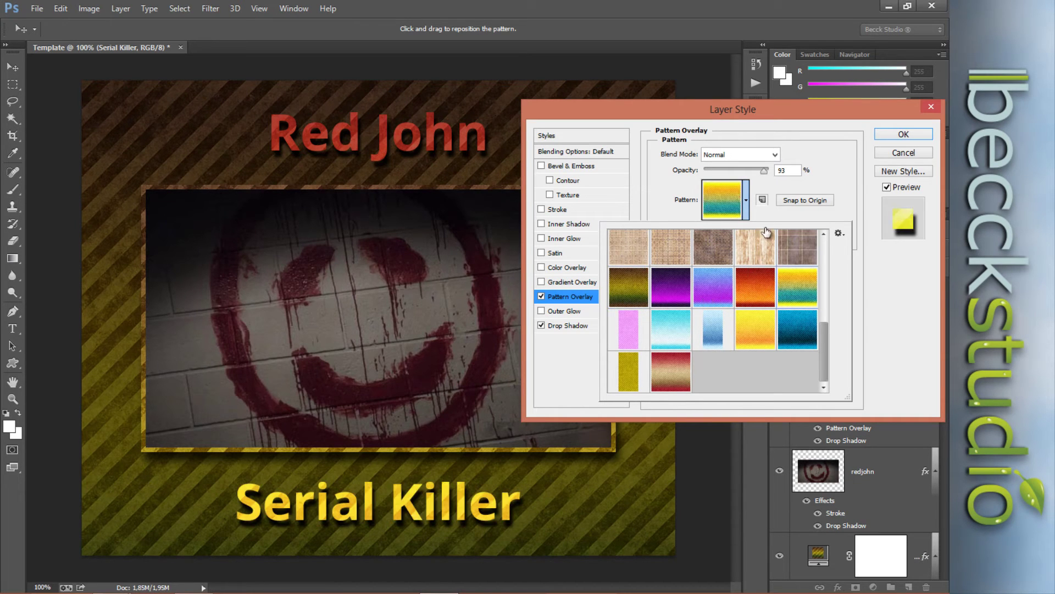
# Step: Set the "Serial Killer" Pattern Overlay to Multiply blending with about 74% opacity and apply the layer style
pyautogui.click(759, 155)
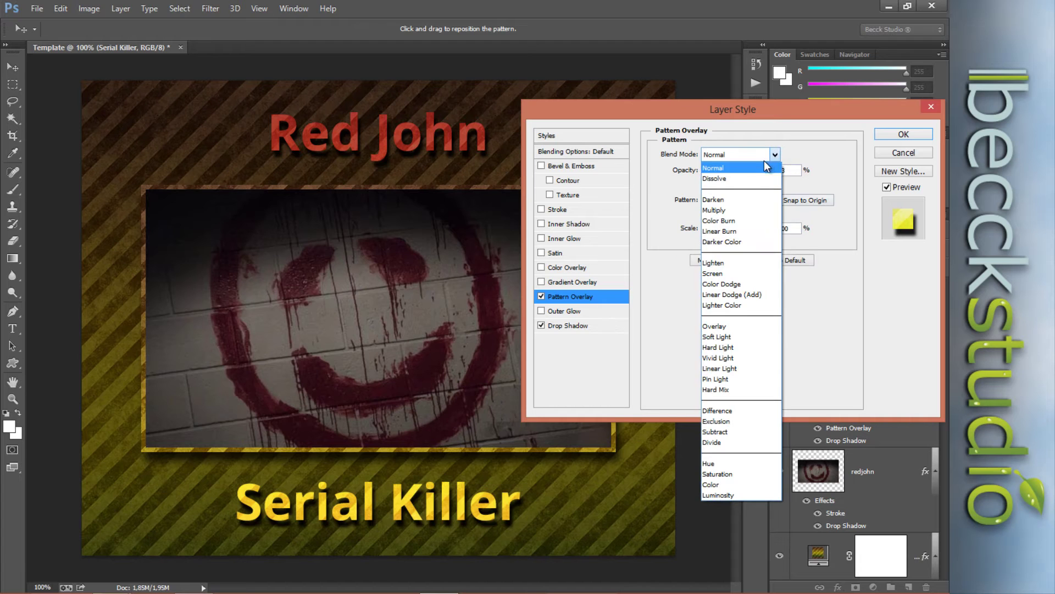
pyautogui.click(722, 211)
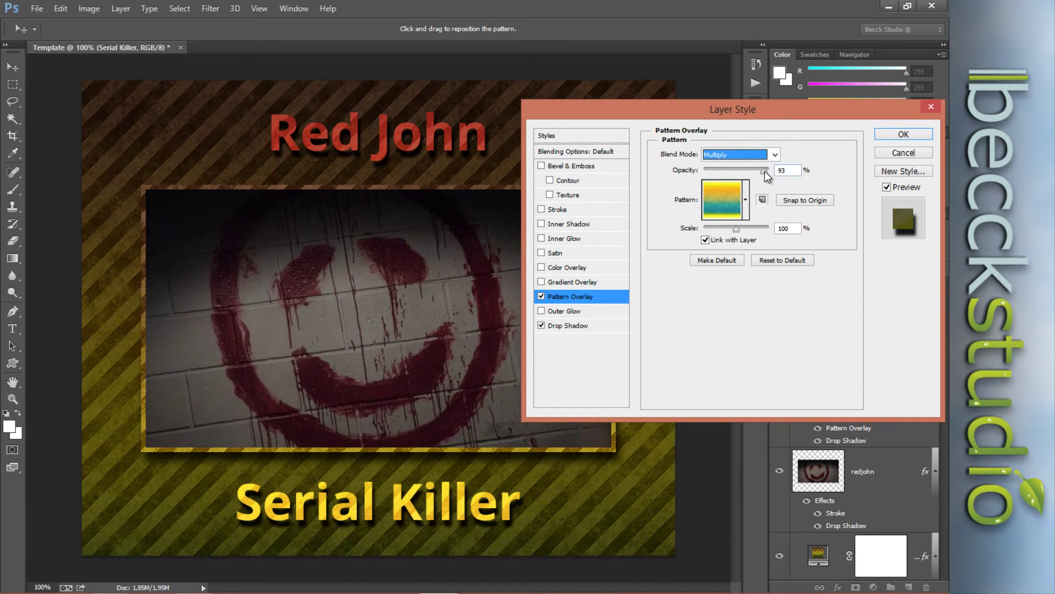
pyautogui.moveTo(765, 170); pyautogui.dragTo(751, 170)
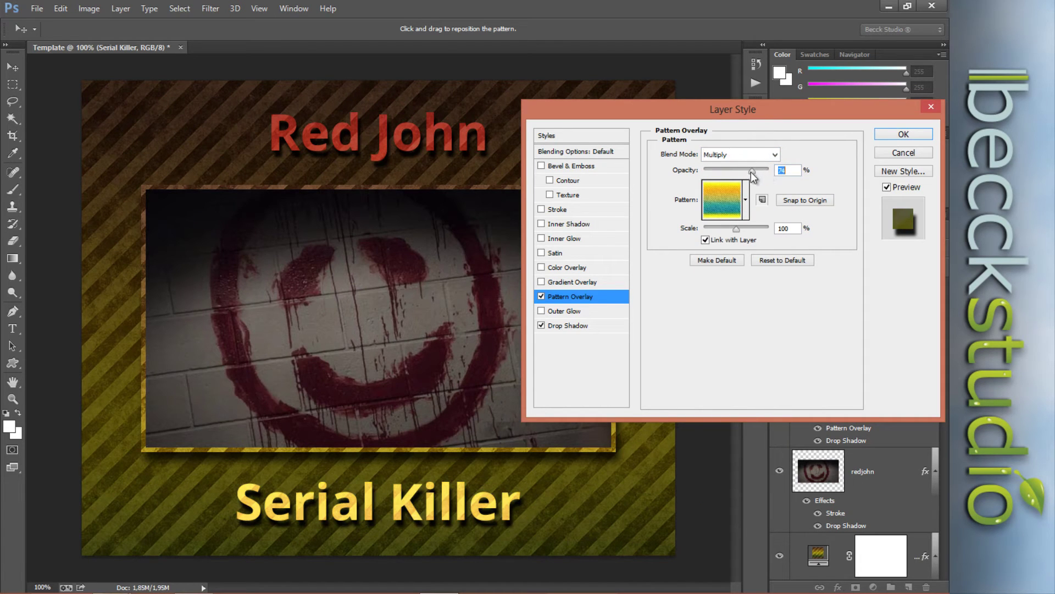
pyautogui.click(903, 134)
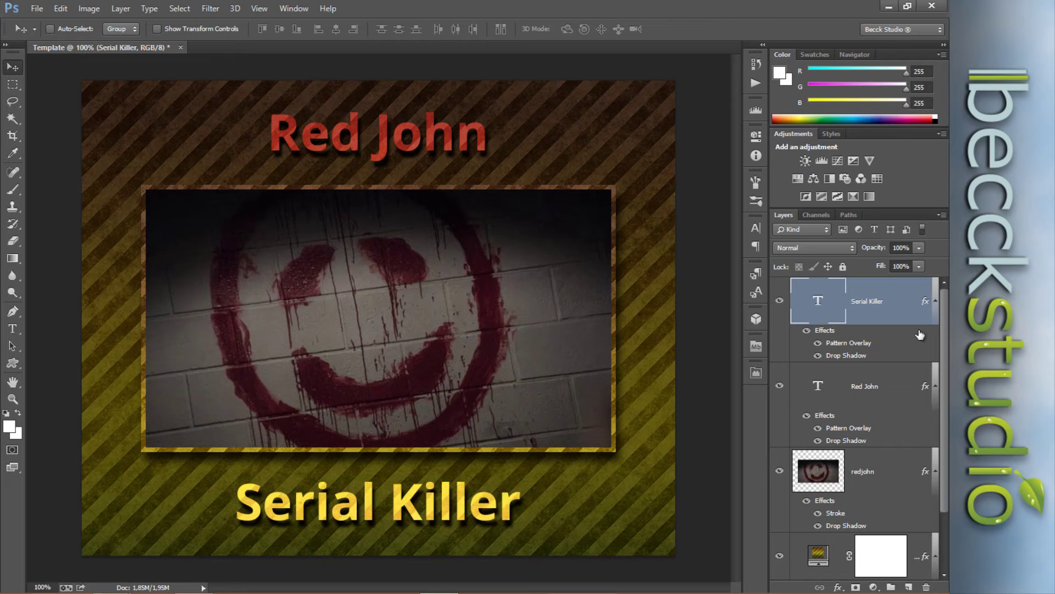
# Step: Collapse the effects lists of the Serial Killer, Red John, redjohn and pattern fill layers
pyautogui.click(935, 302)
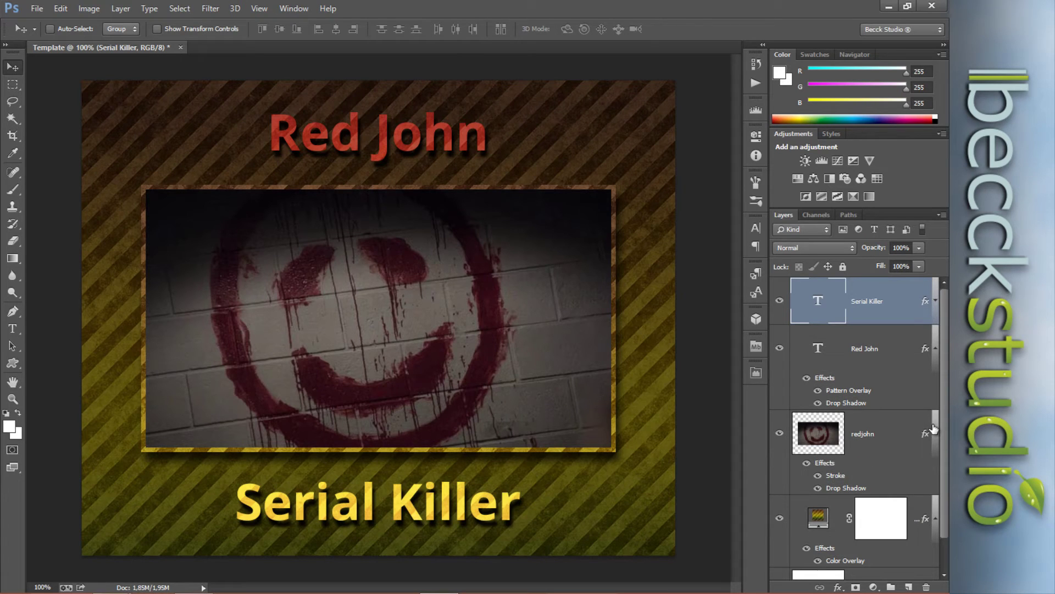
pyautogui.click(934, 434)
pyautogui.click(936, 348)
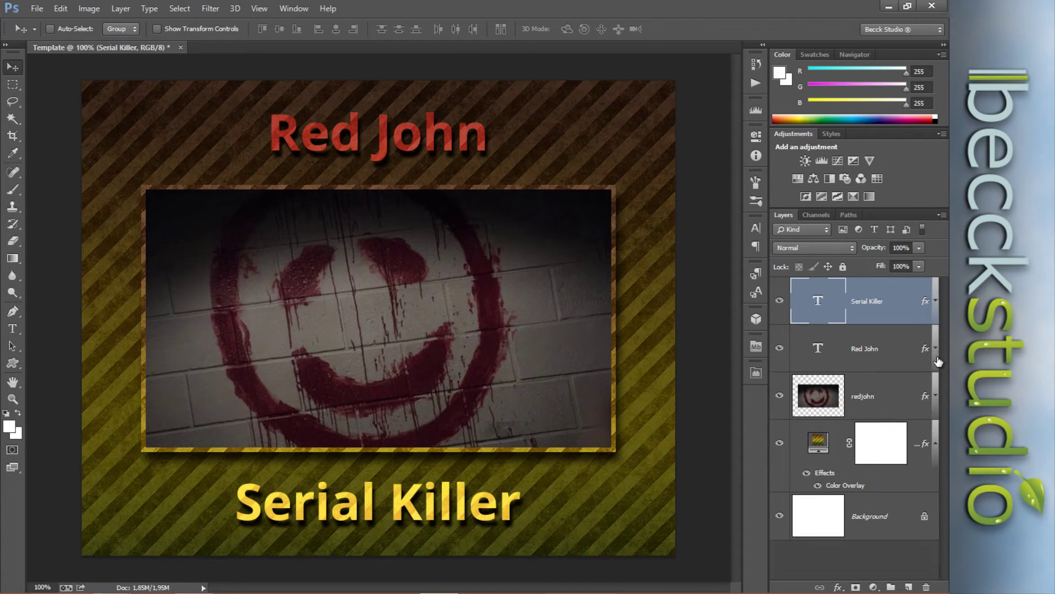
pyautogui.click(935, 444)
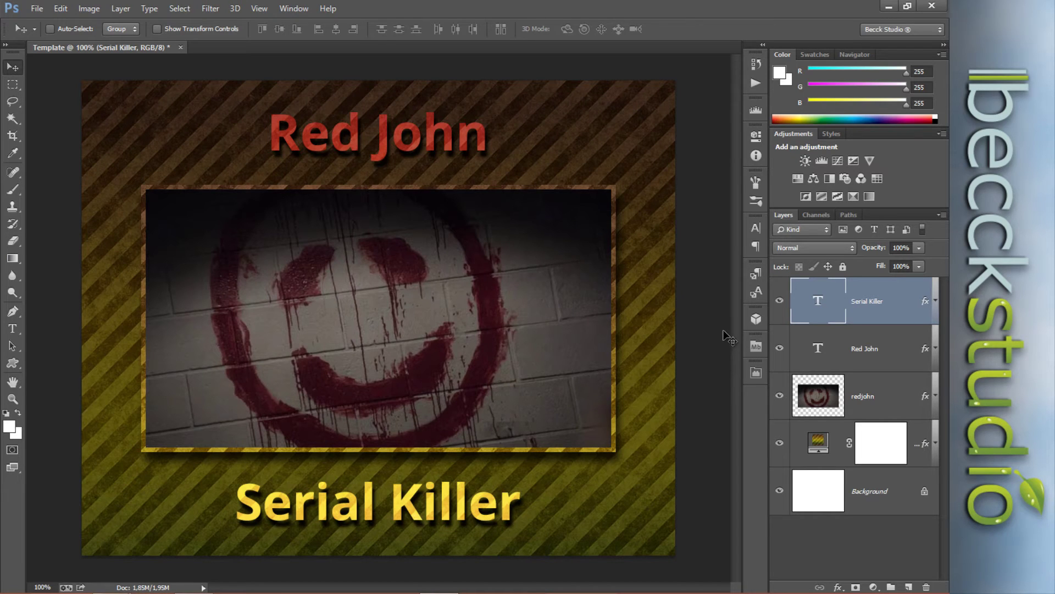
# Step: Rename the "Serial Killer" text layer as "Descrição" and the "Red John" text layer as "Nome"
pyautogui.doubleClick(861, 303)
pyautogui.write('Descrição')
pyautogui.press('Return')
pyautogui.click(858, 357)
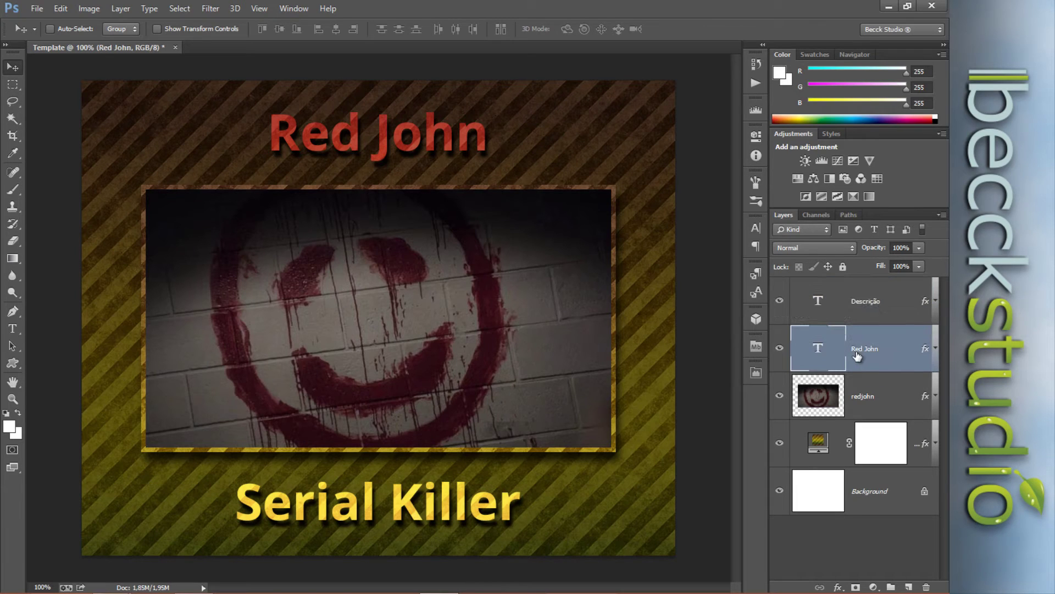
pyautogui.doubleClick(863, 349)
pyautogui.write('Nome')
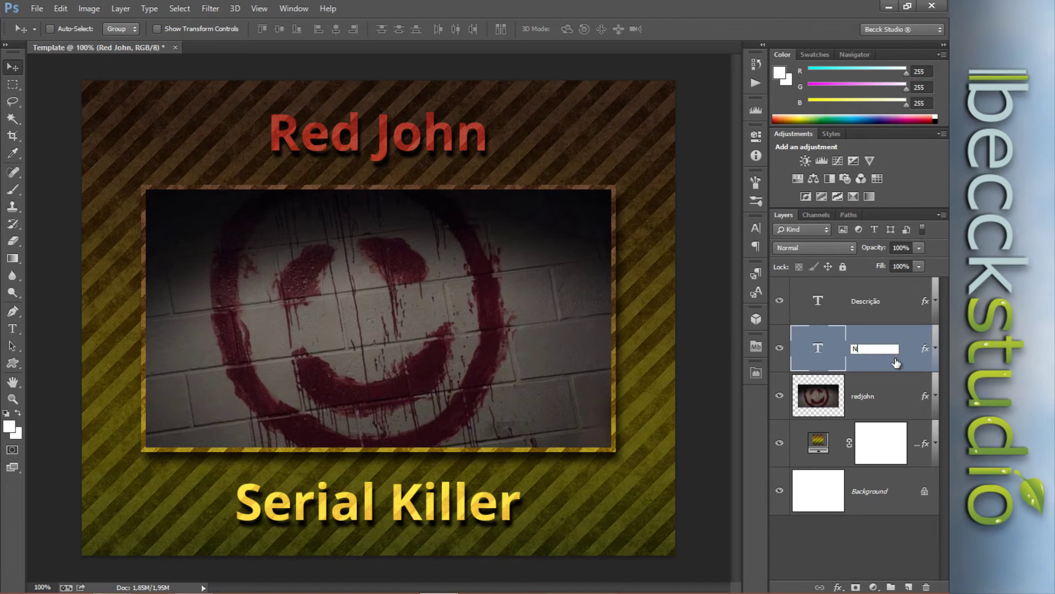
pyautogui.click(869, 387)
pyautogui.click(883, 367)
# Step: Rename the redjohn image layer as "Imagem"
pyautogui.click(871, 396)
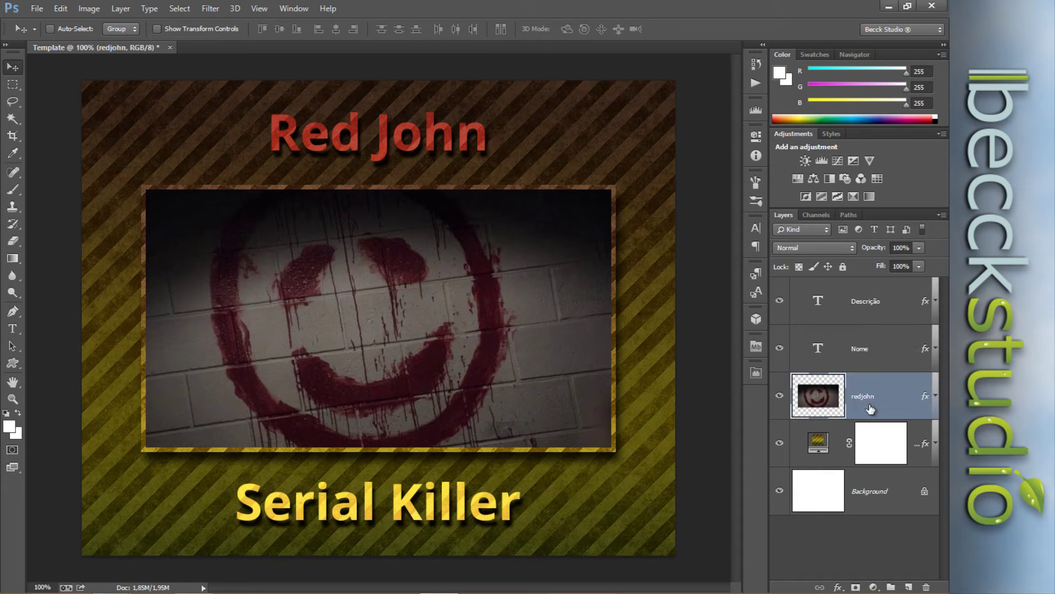
pyautogui.doubleClick(863, 397)
pyautogui.write('Im')
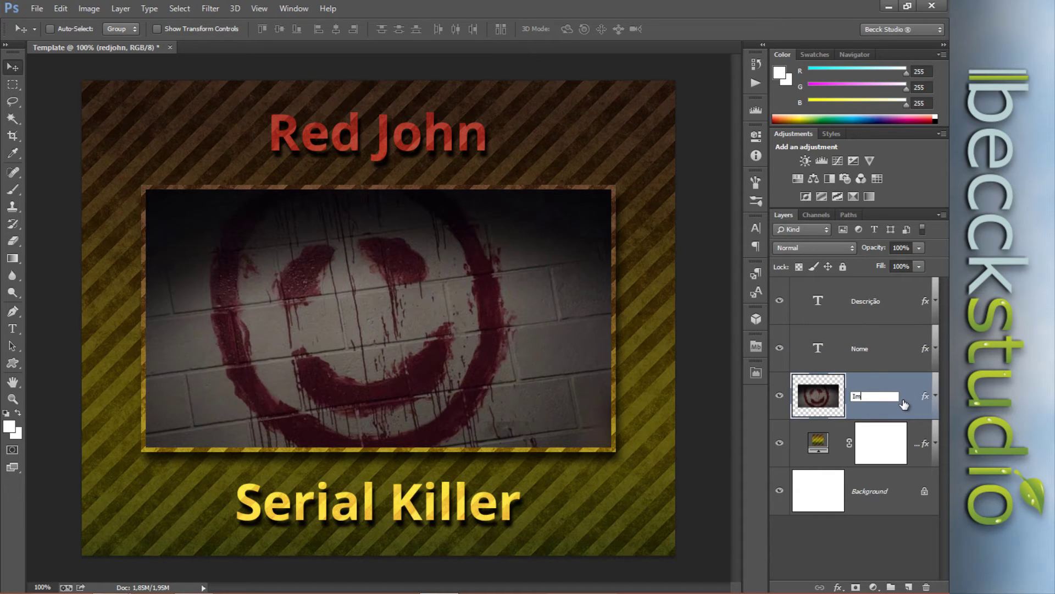
pyautogui.write('agem')
pyautogui.click(859, 355)
# Step: Go through the Descrição, Nome and Imagem layers to review their names
pyautogui.doubleClick(868, 303)
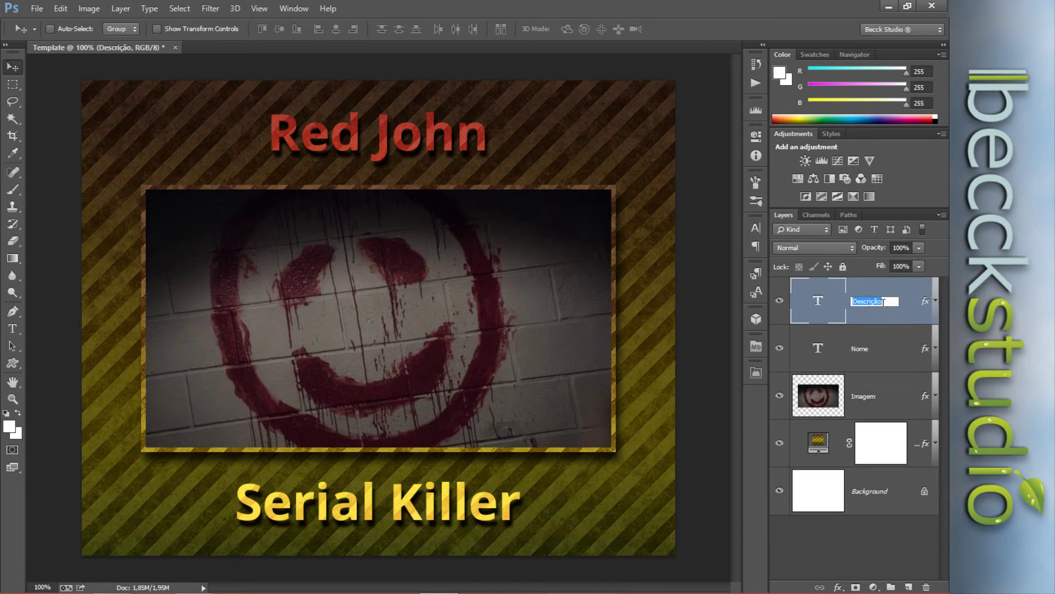
pyautogui.press('Return')
pyautogui.click(879, 338)
pyautogui.click(872, 306)
pyautogui.click(874, 387)
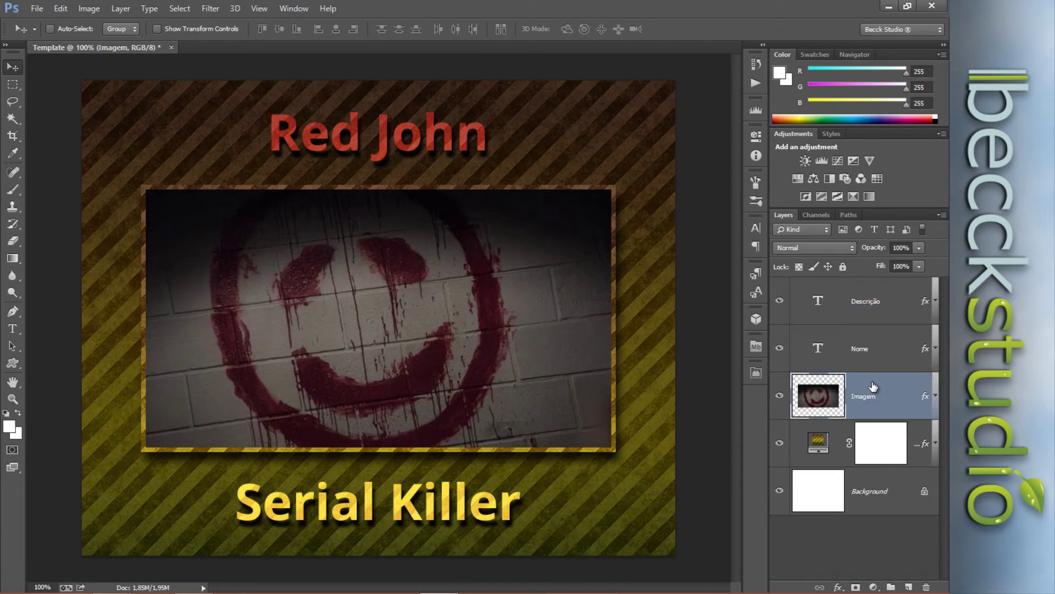
pyautogui.click(872, 356)
pyautogui.click(874, 310)
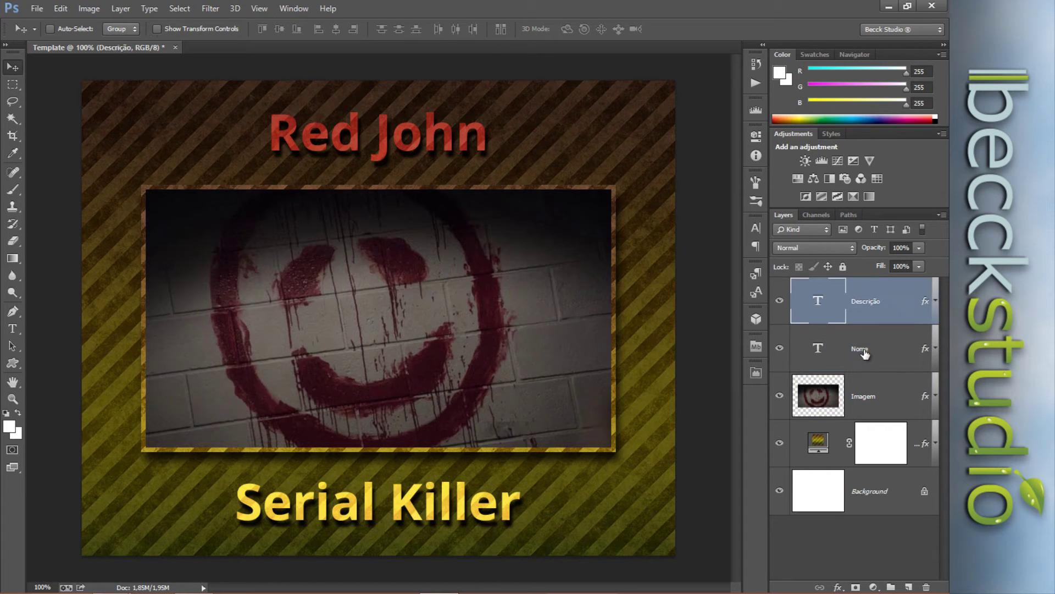
pyautogui.click(865, 356)
pyautogui.click(873, 395)
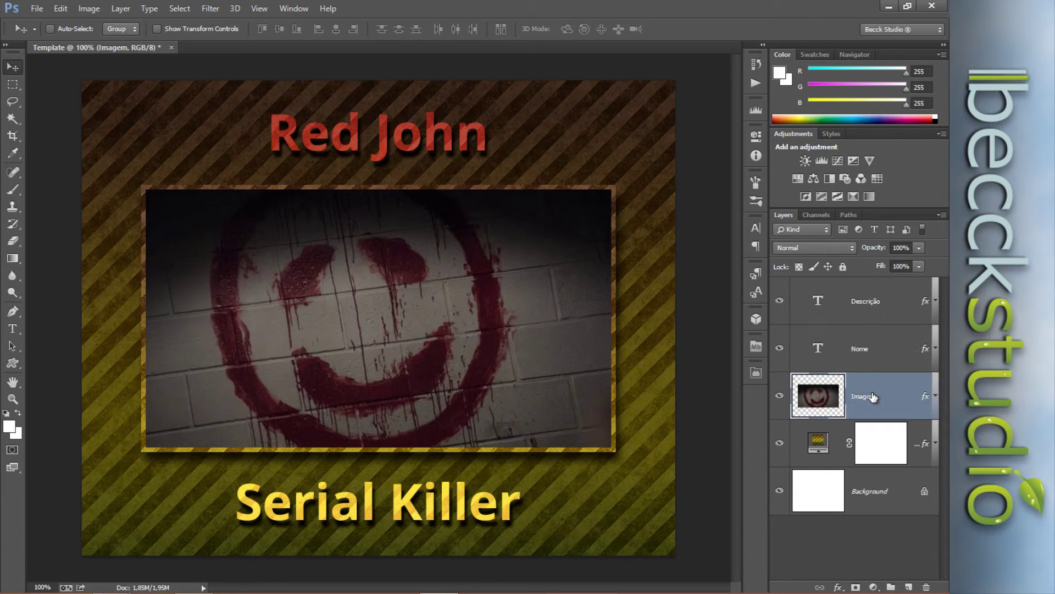
pyautogui.click(873, 318)
pyautogui.click(869, 354)
pyautogui.click(873, 394)
# Step: Open the document's variable settings in Define mode, moving the dialog aside
pyautogui.click(90, 9)
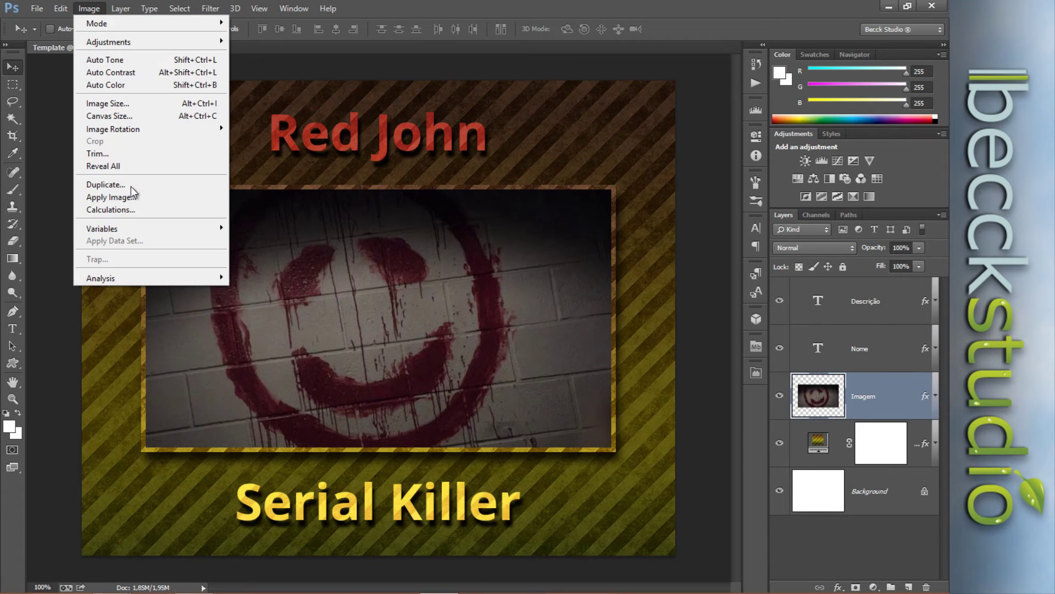
pyautogui.moveTo(121, 229)
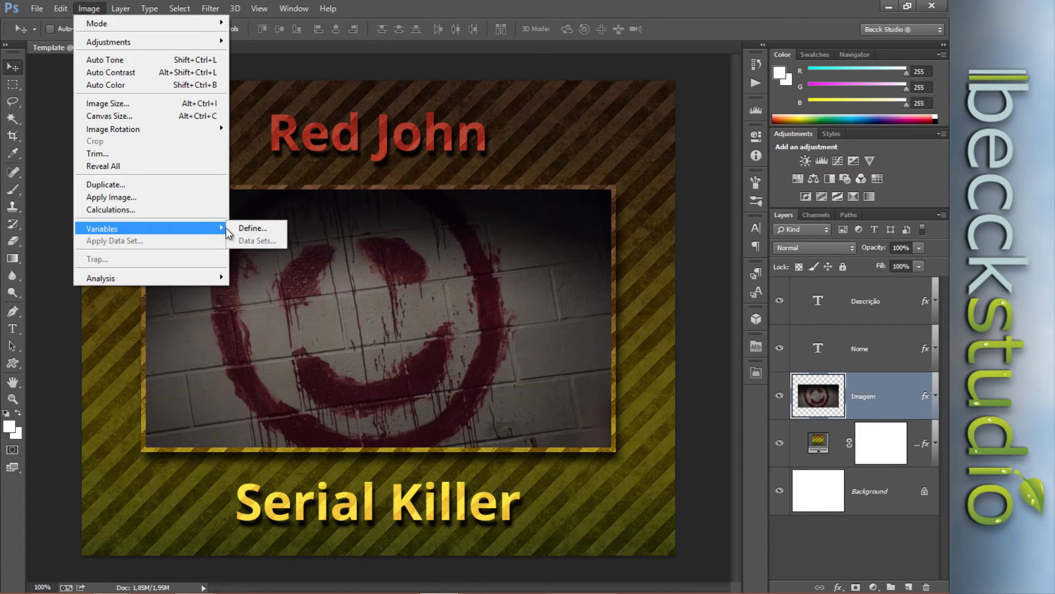
pyautogui.click(253, 227)
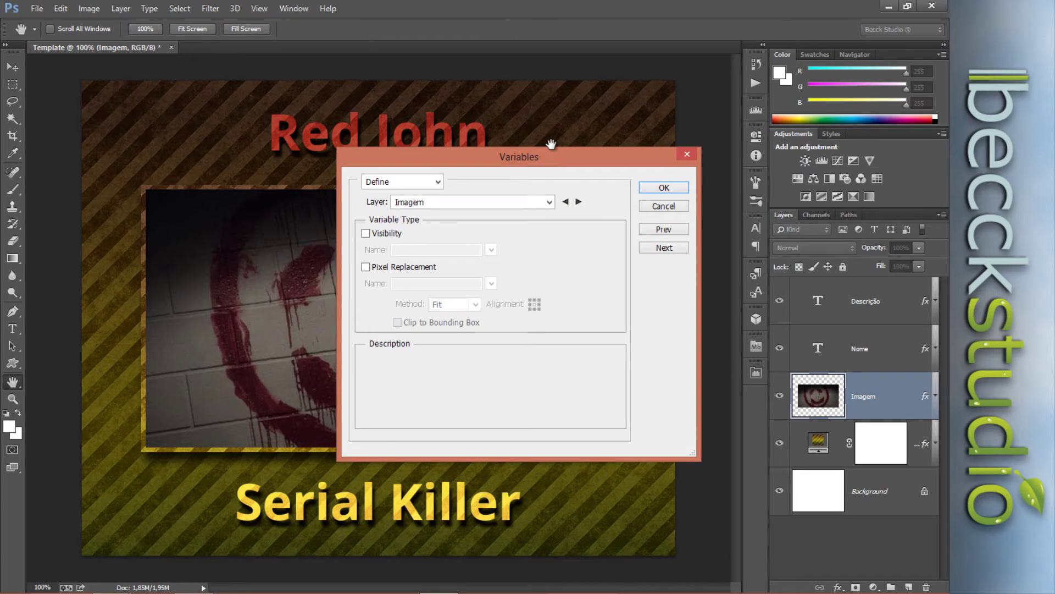
pyautogui.moveTo(541, 161); pyautogui.dragTo(566, 150)
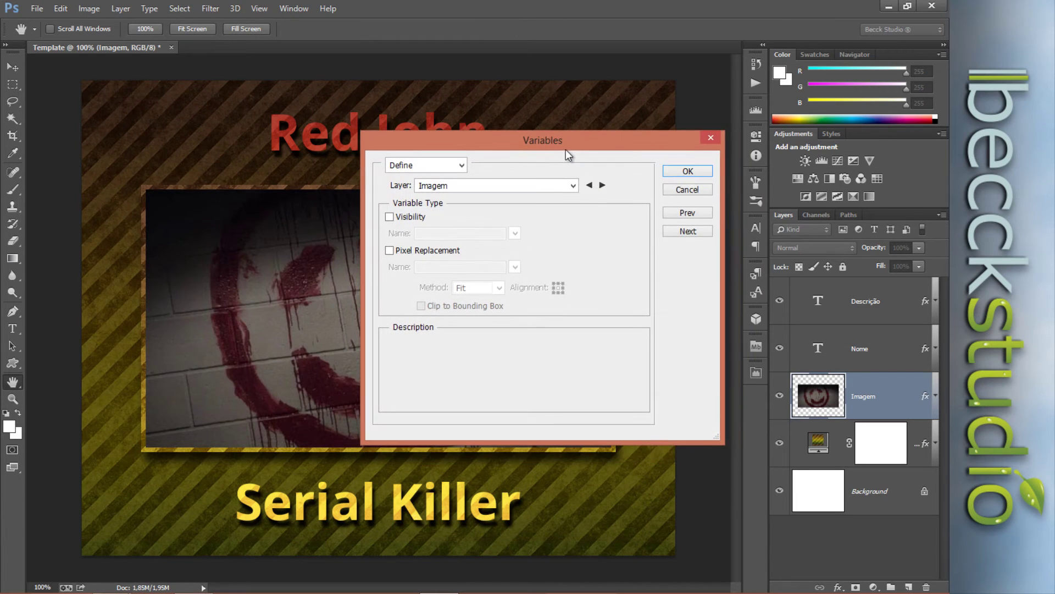
pyautogui.click(462, 165)
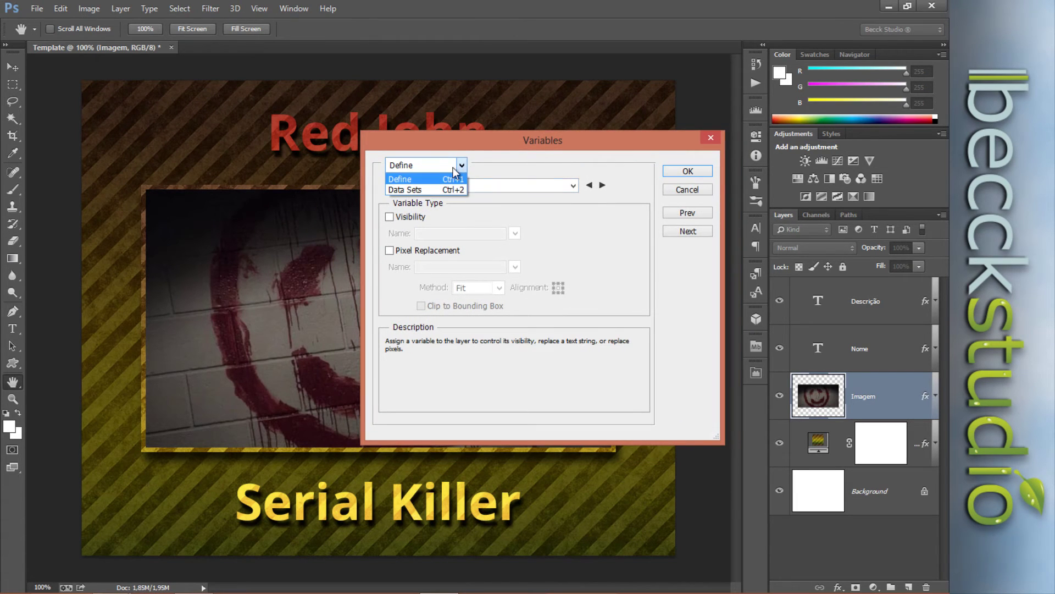
pyautogui.click(434, 179)
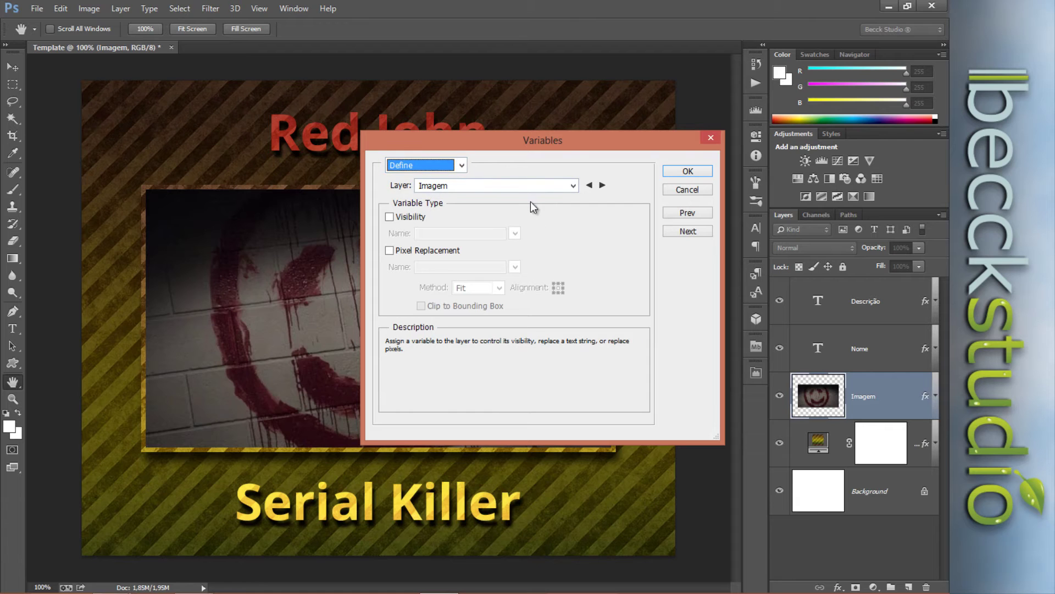
# Step: Enable Text Replacement for the Descrição layer and name its variable "descrição"
pyautogui.click(573, 185)
pyautogui.click(574, 186)
pyautogui.click(573, 186)
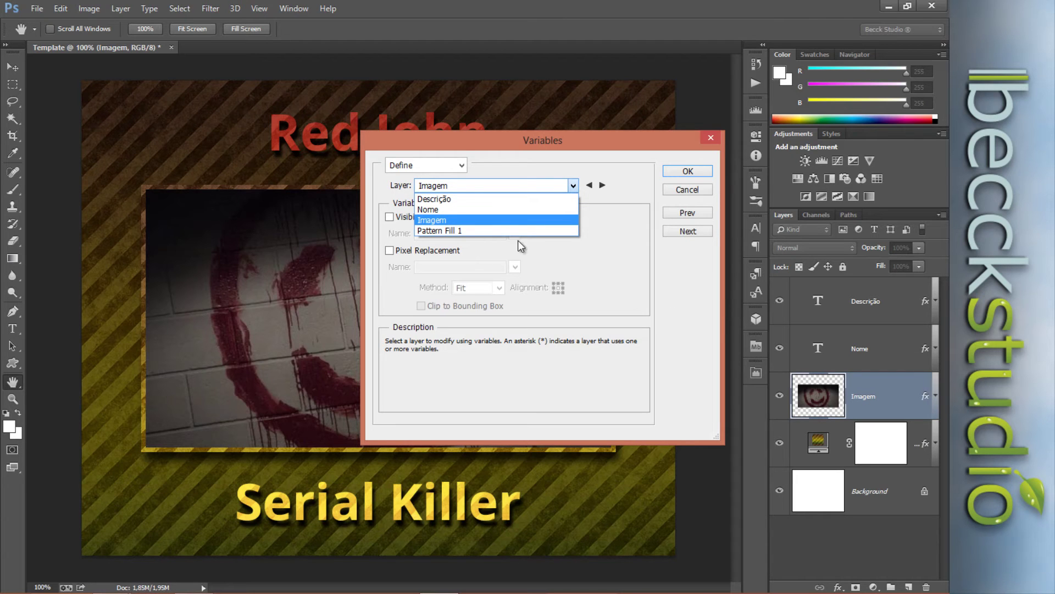
pyautogui.click(457, 203)
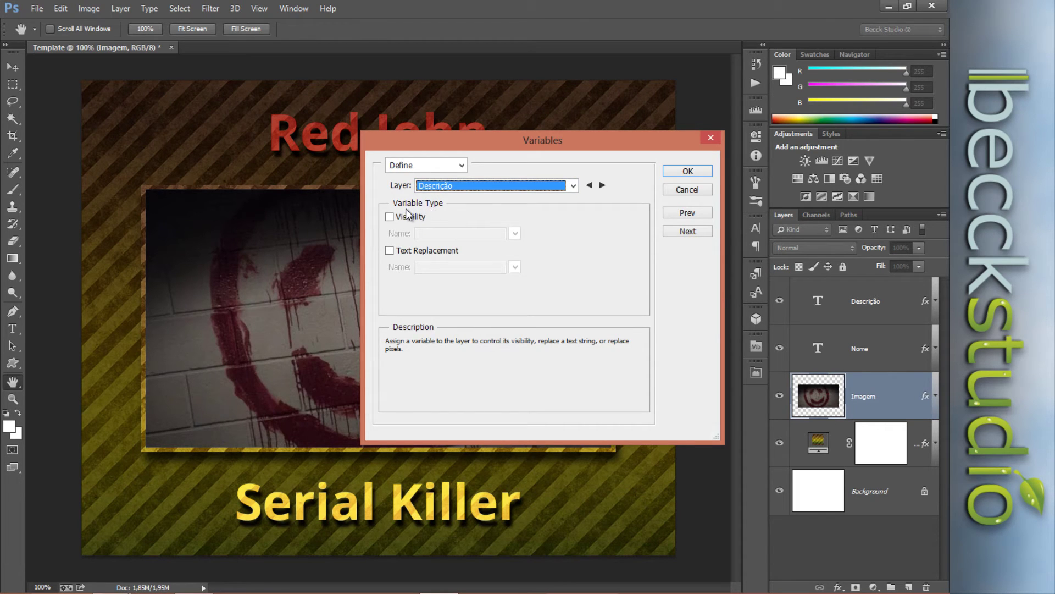
pyautogui.moveTo(409, 226)
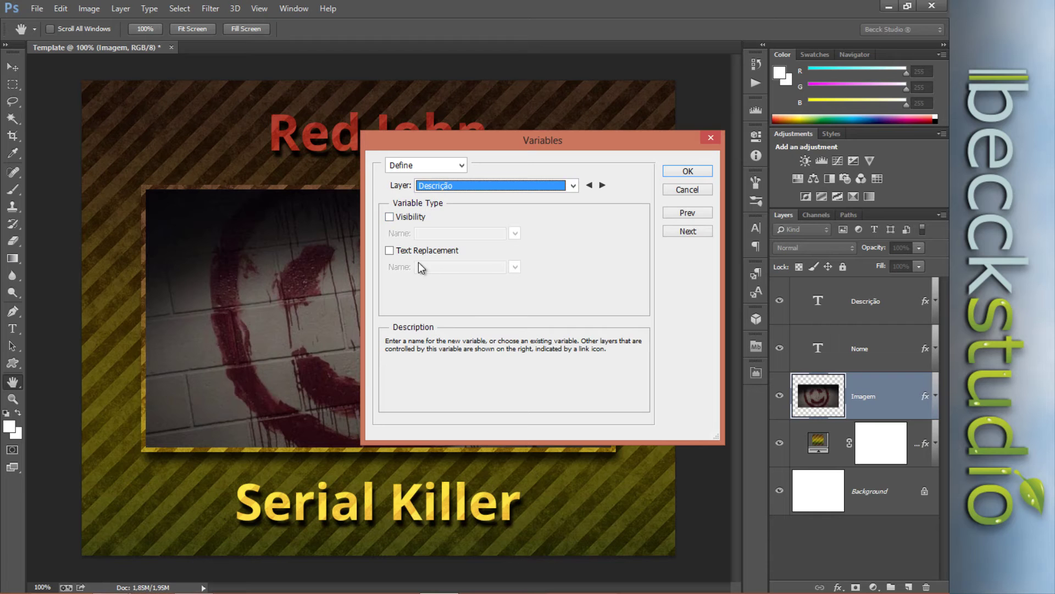
pyautogui.click(390, 251)
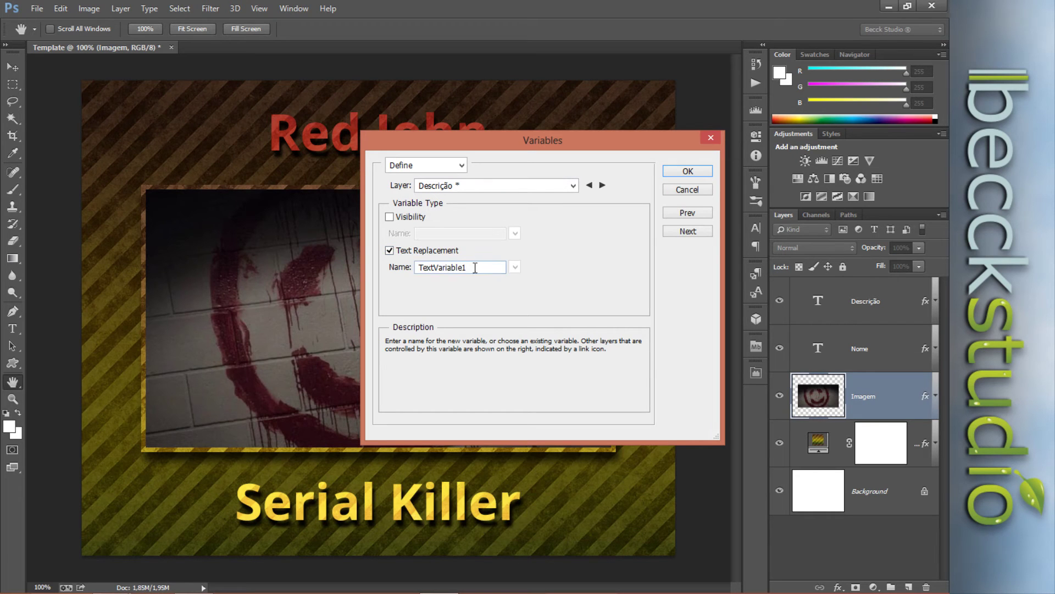
pyautogui.moveTo(474, 268); pyautogui.dragTo(407, 268)
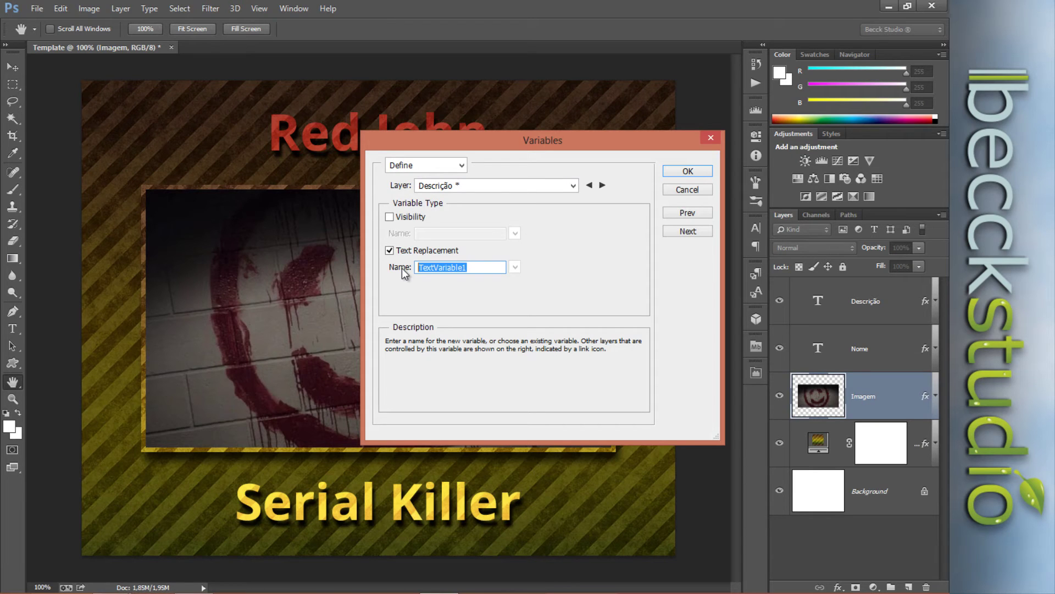
pyautogui.write('descrição')
pyautogui.moveTo(420, 267); pyautogui.dragTo(457, 279)
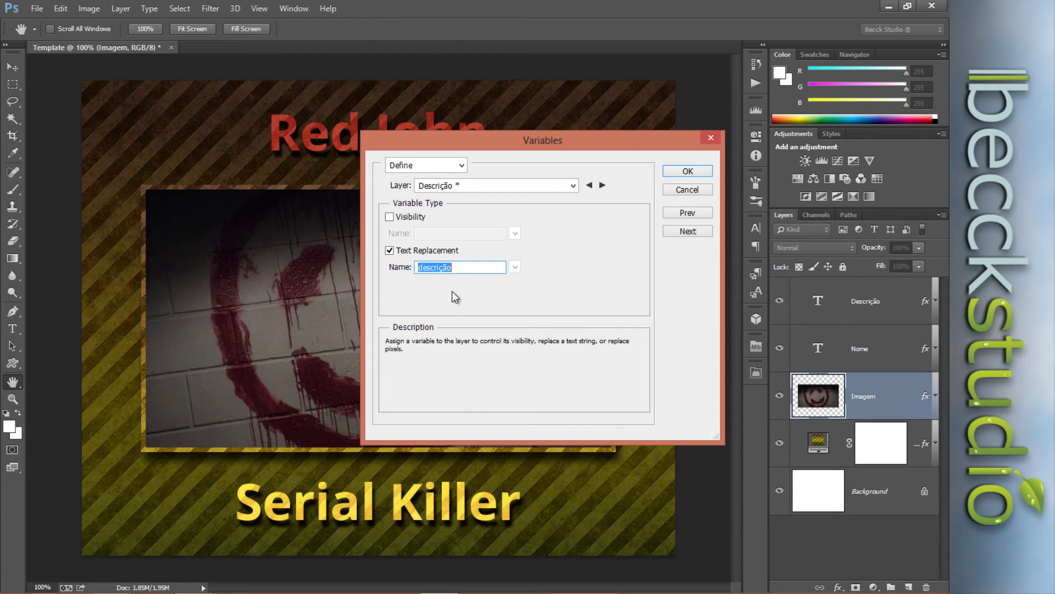
# Step: Enable Text Replacement for the Nome layer and name its variable "nome"
pyautogui.click(573, 188)
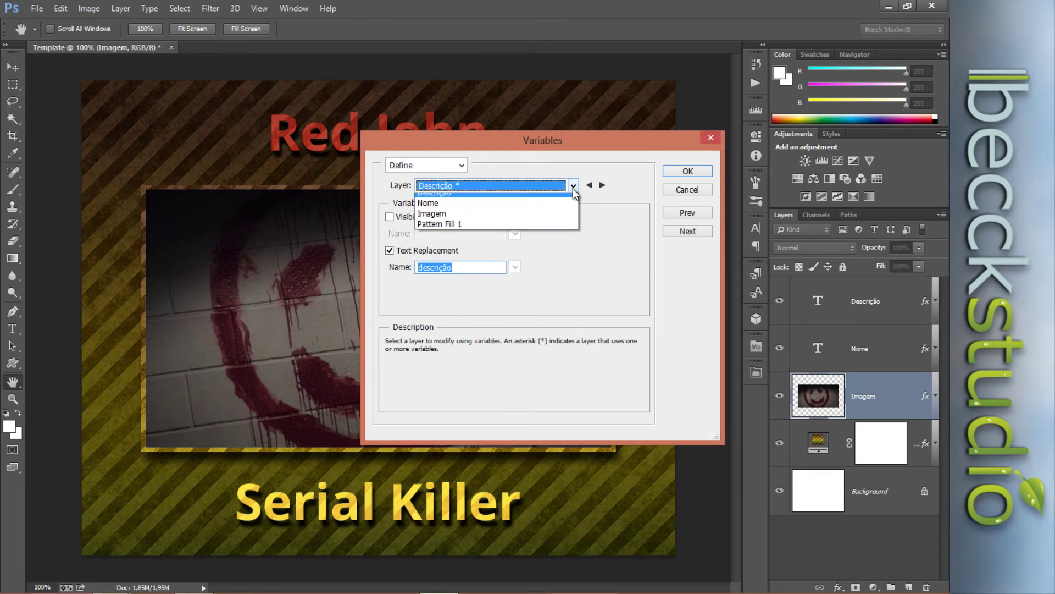
pyautogui.click(530, 210)
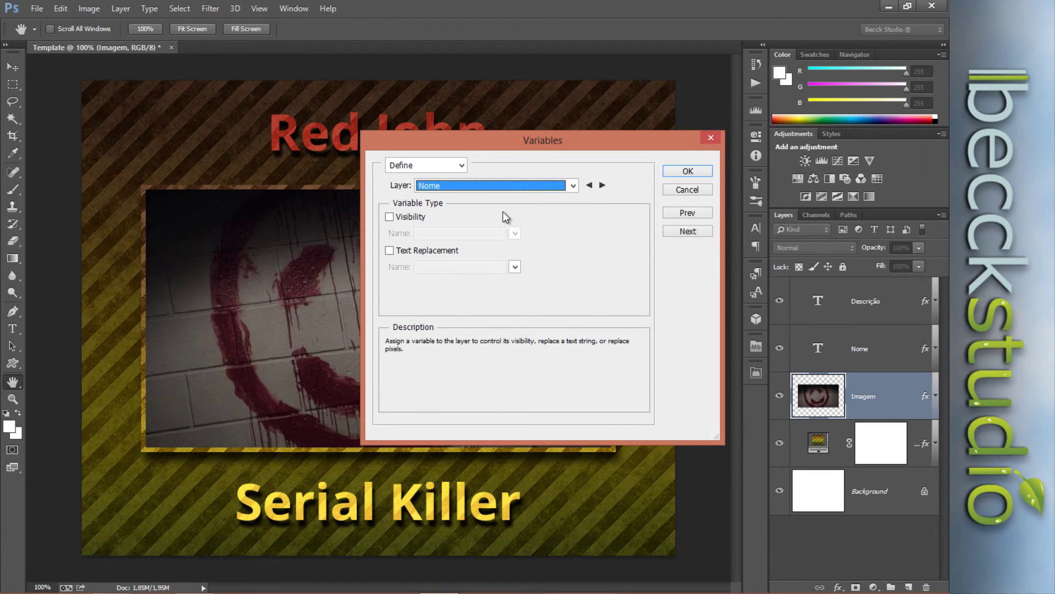
pyautogui.click(390, 250)
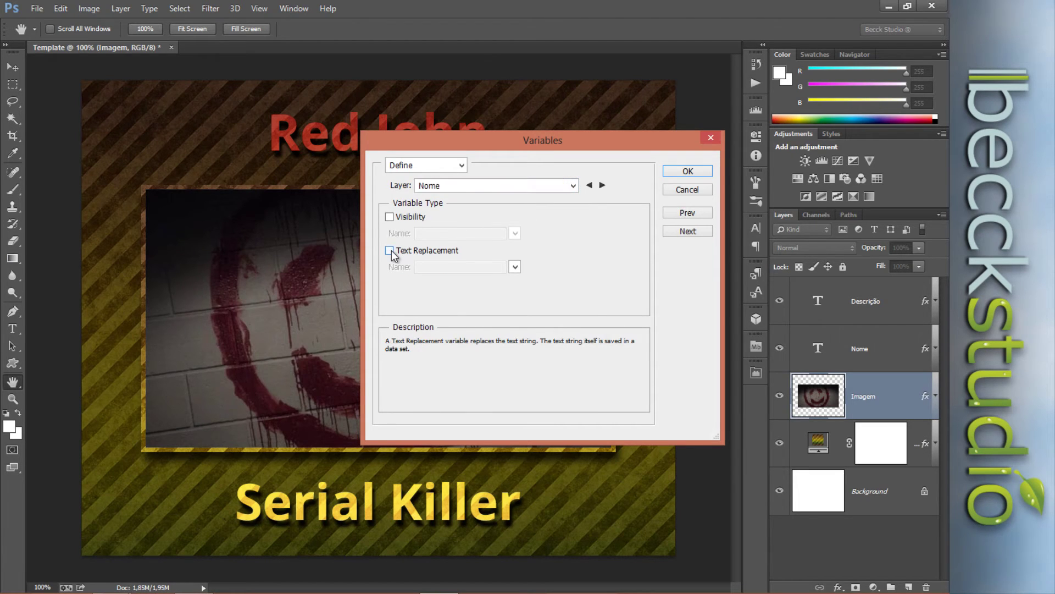
pyautogui.moveTo(485, 267); pyautogui.dragTo(409, 268)
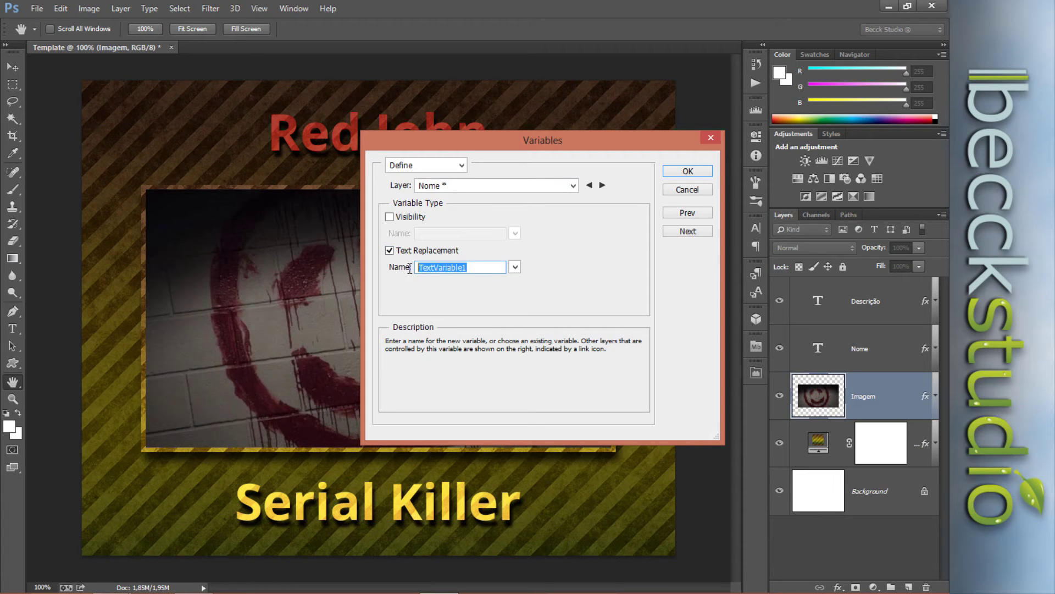
pyautogui.write('nome')
# Step: Enable Pixel Replacement for the Imagem layer and name its variable "imagem"
pyautogui.click(569, 187)
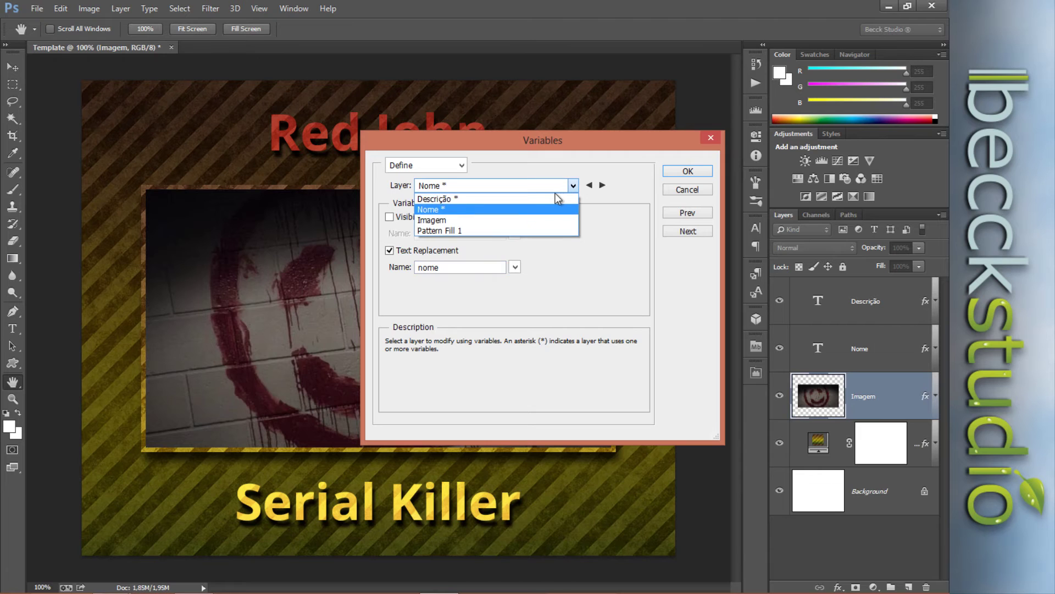
pyautogui.click(498, 220)
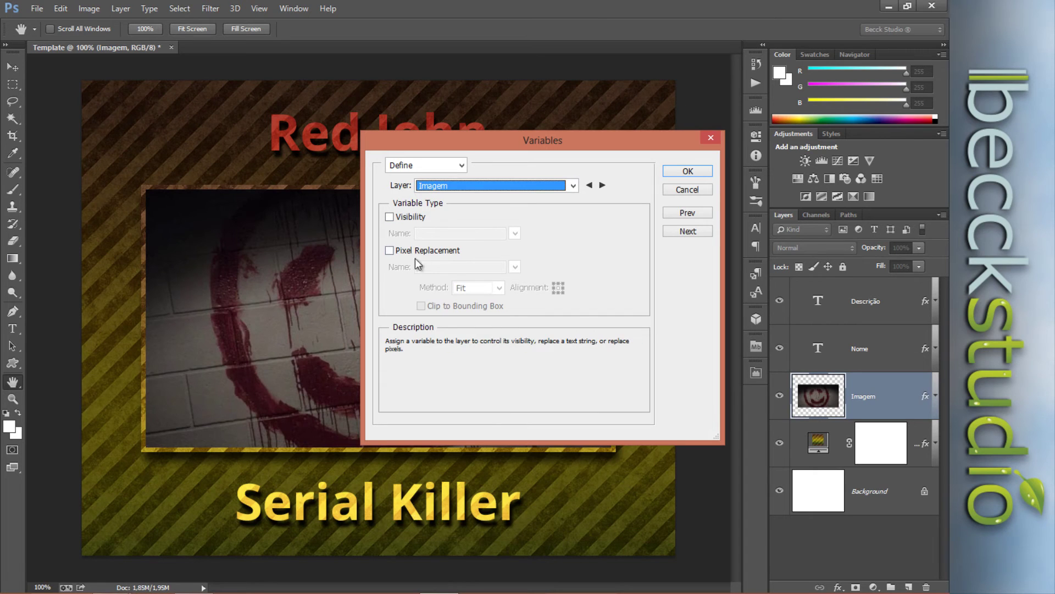
pyautogui.click(395, 250)
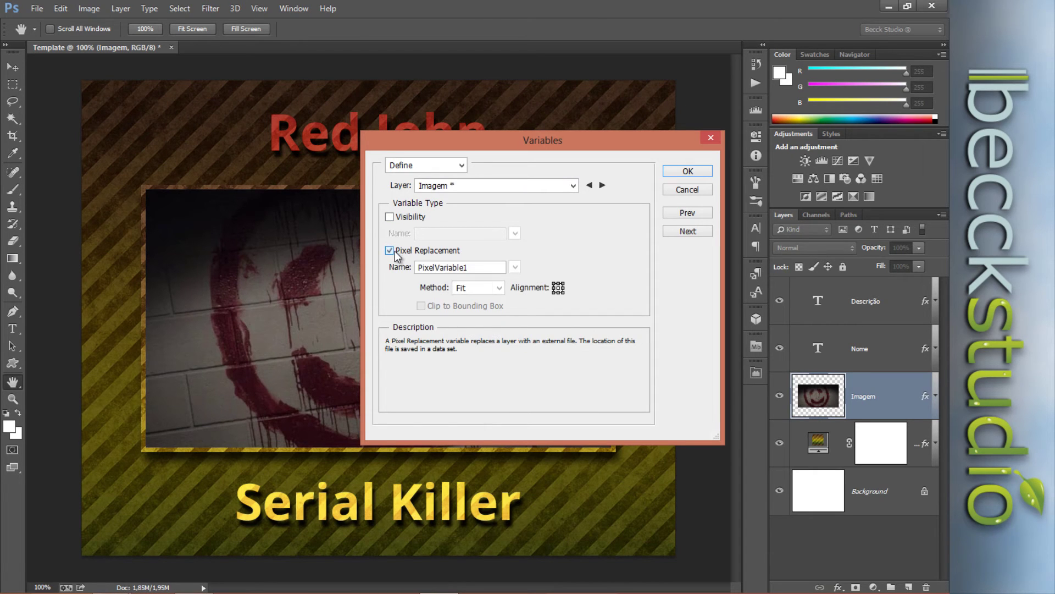
pyautogui.doubleClick(458, 266)
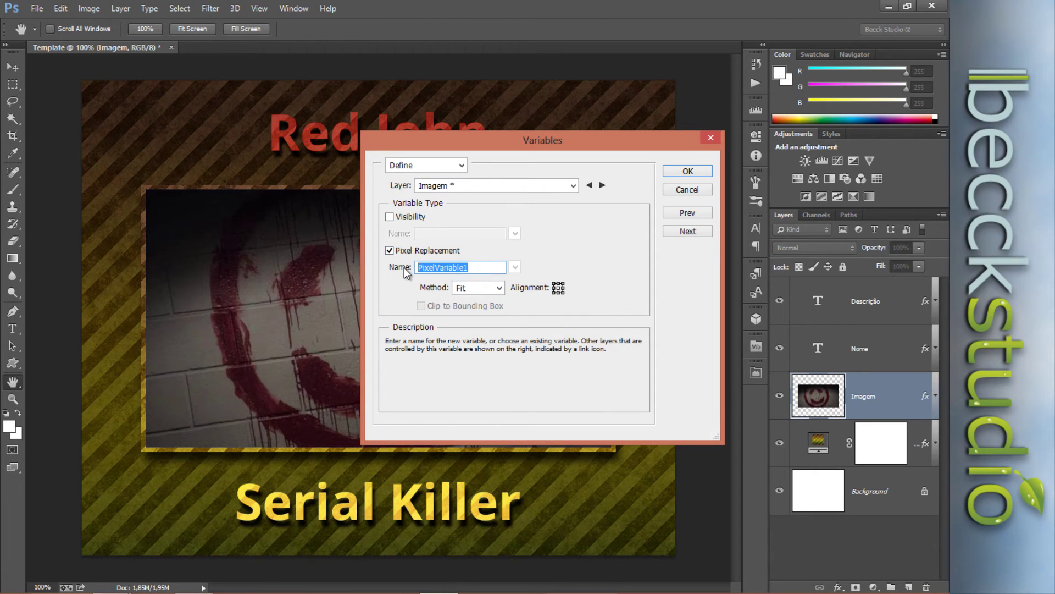
pyautogui.write('imagem')
pyautogui.doubleClick(459, 269)
pyautogui.moveTo(457, 266); pyautogui.dragTo(417, 268)
pyautogui.write('Imagem')
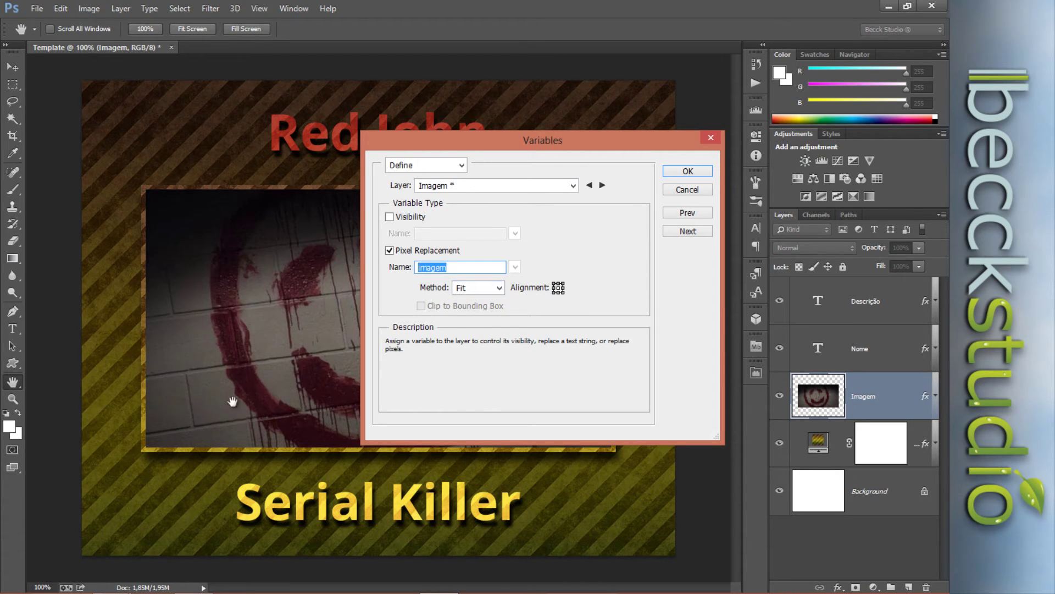
# Step: Keep the Fit method for the image replacement and apply the variable definitions
pyautogui.click(500, 288)
pyautogui.click(501, 293)
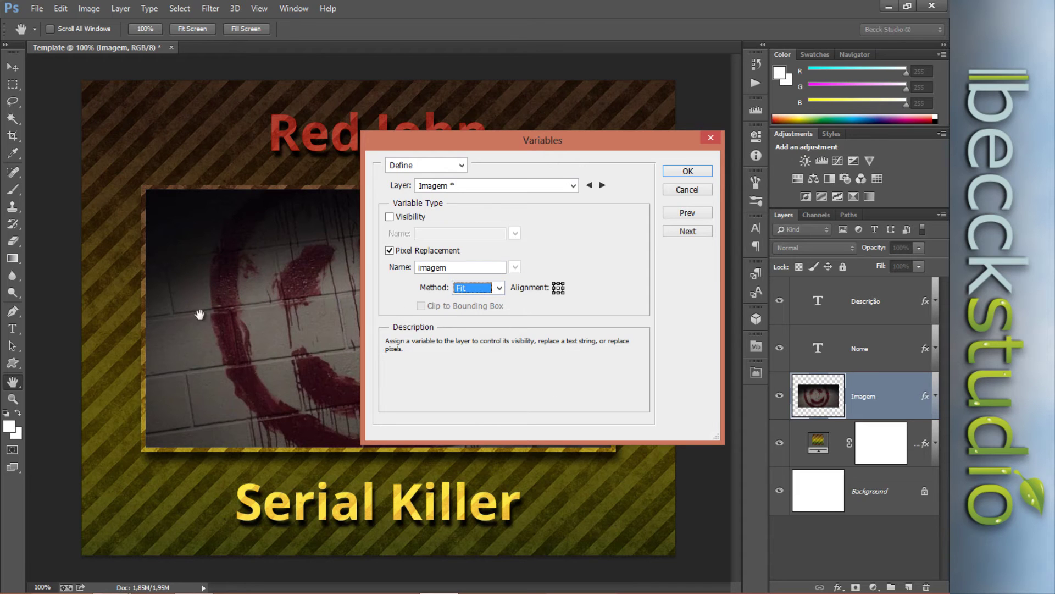
pyautogui.click(679, 172)
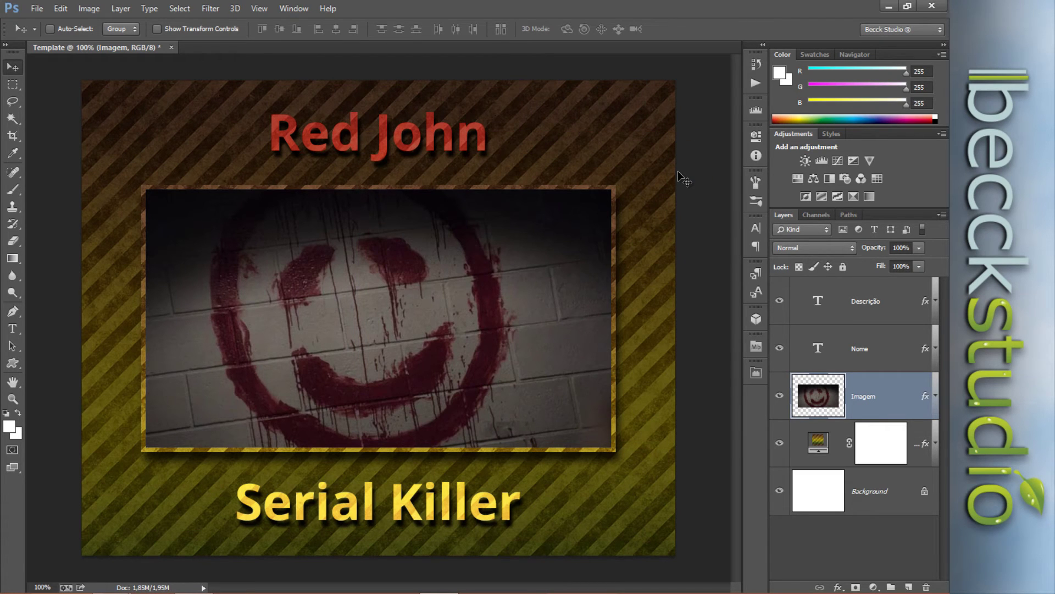
# Step: Review the three layers that carry variables: Descrição, Nome and Imagem
pyautogui.click(847, 302)
pyautogui.click(863, 355)
pyautogui.click(869, 398)
pyautogui.click(868, 355)
pyautogui.click(865, 309)
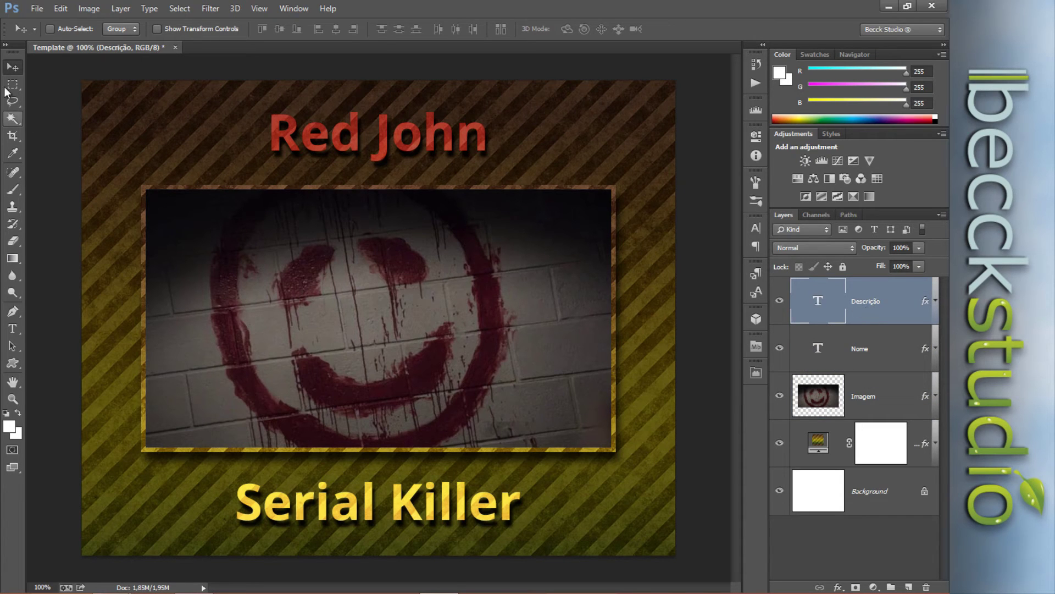
# Step: Save the document as a Photoshop file named Template in the PS e Excel folder, accepting the format options
pyautogui.click(37, 8)
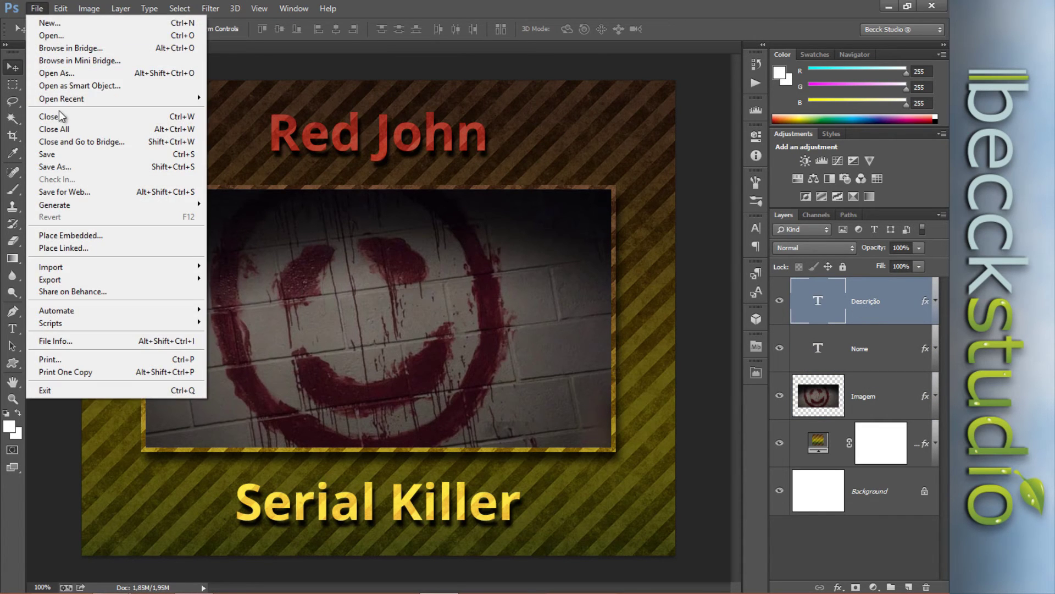
pyautogui.click(55, 155)
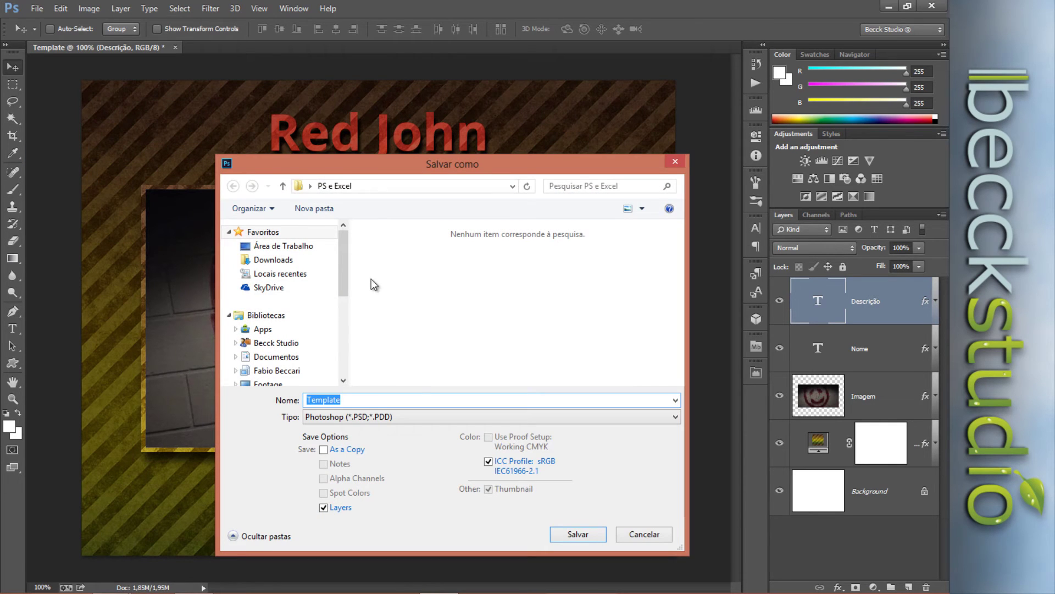
pyautogui.doubleClick(511, 185)
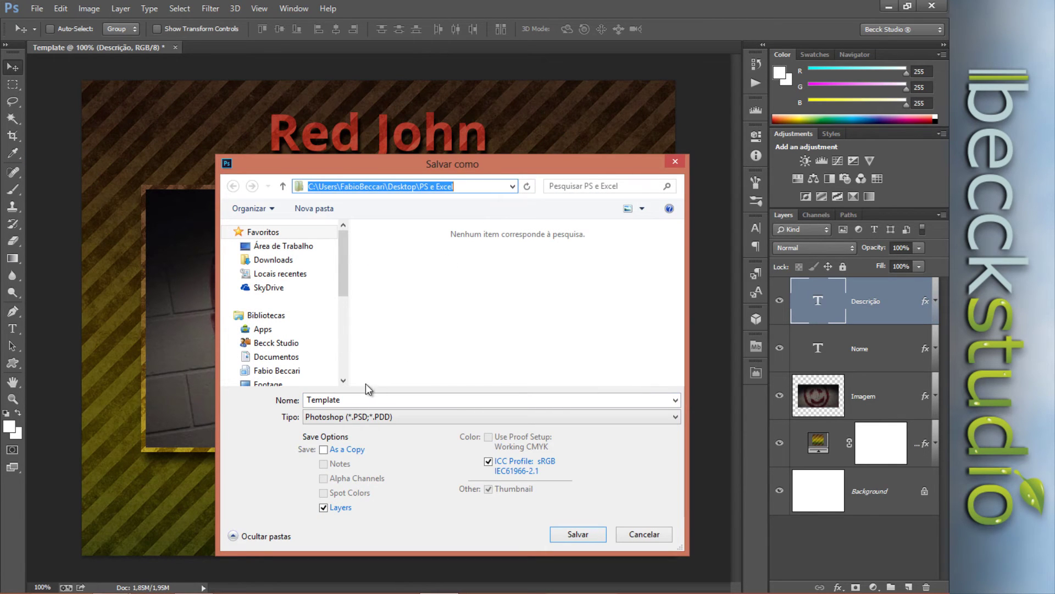
pyautogui.click(578, 535)
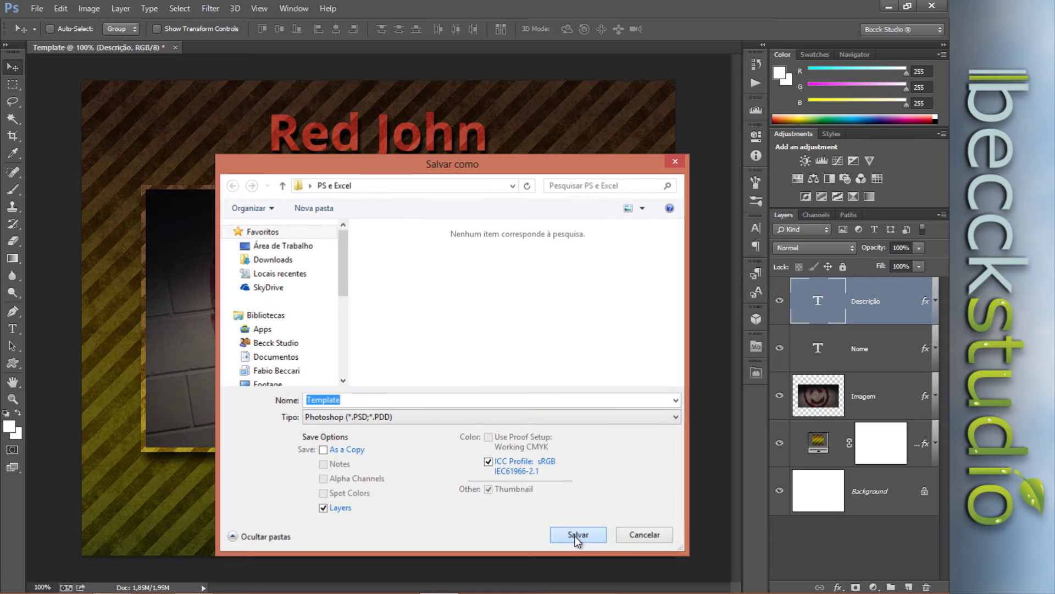
pyautogui.click(577, 536)
pyautogui.click(629, 177)
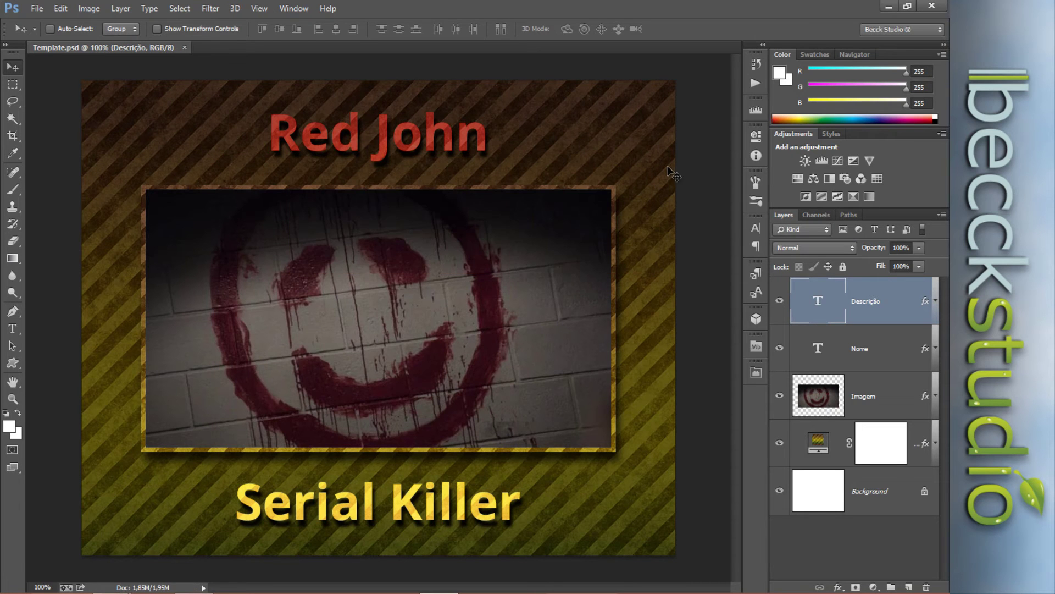
# Step: Minimize Photoshop, start Excel 2013 and create a blank workbook
pyautogui.click(887, 9)
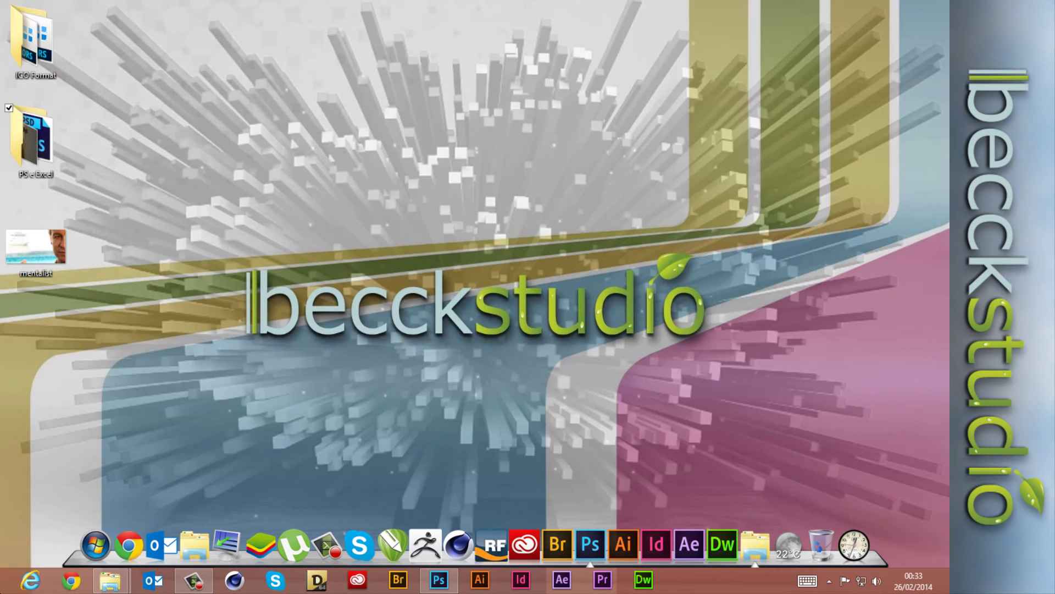
pyautogui.press('super')
pyautogui.scroll(-5, 246, 410)
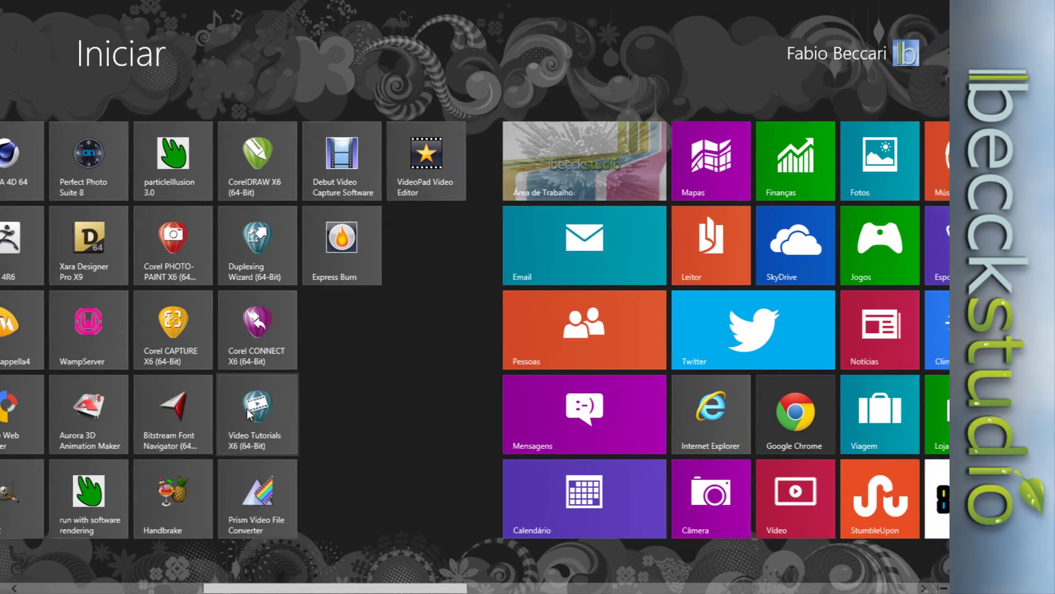
pyautogui.scroll(-5, 247, 408)
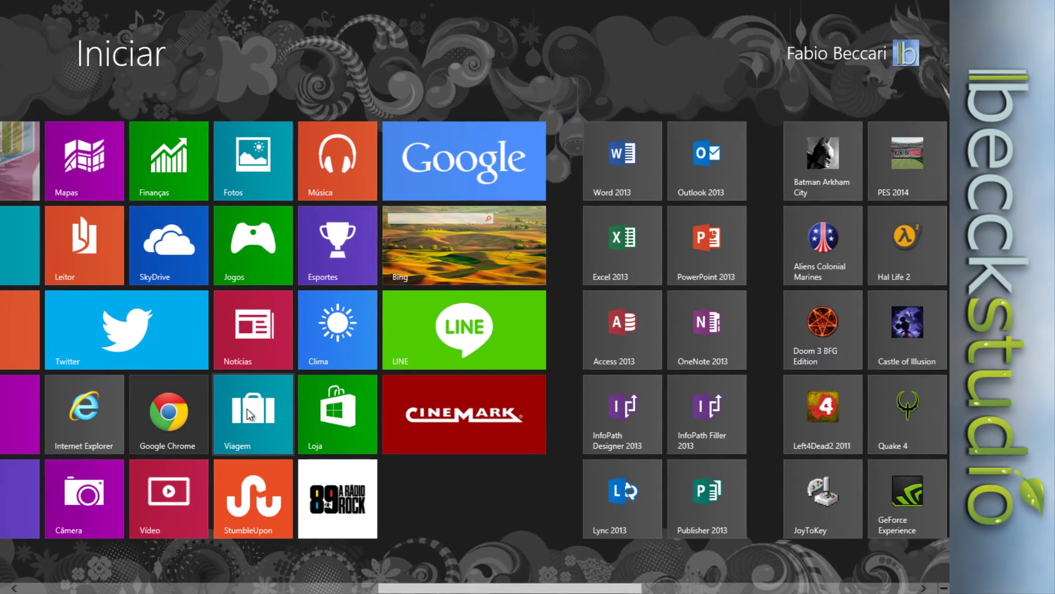
pyautogui.click(628, 249)
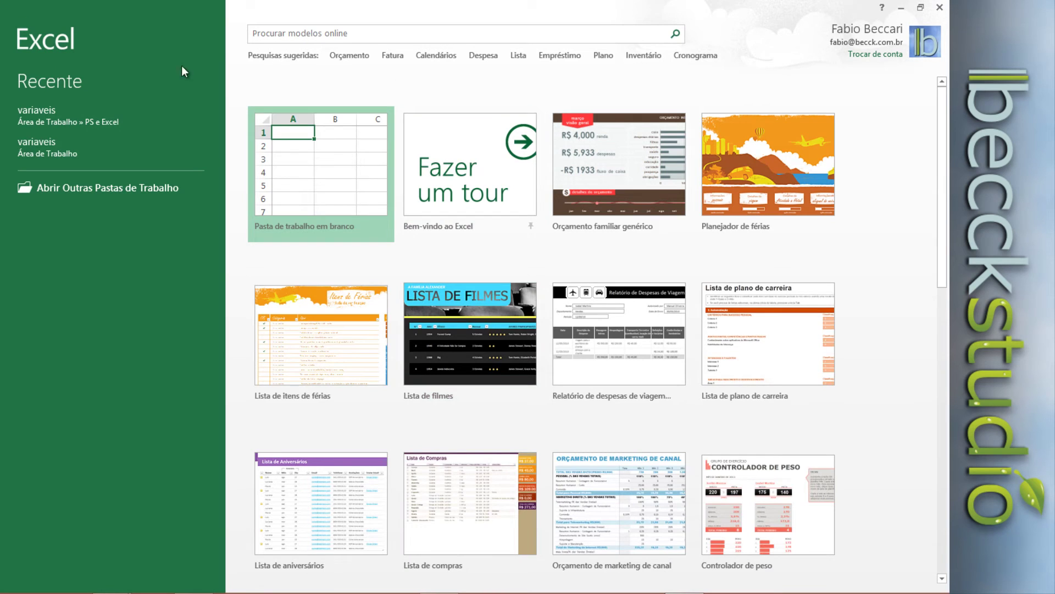
pyautogui.click(308, 157)
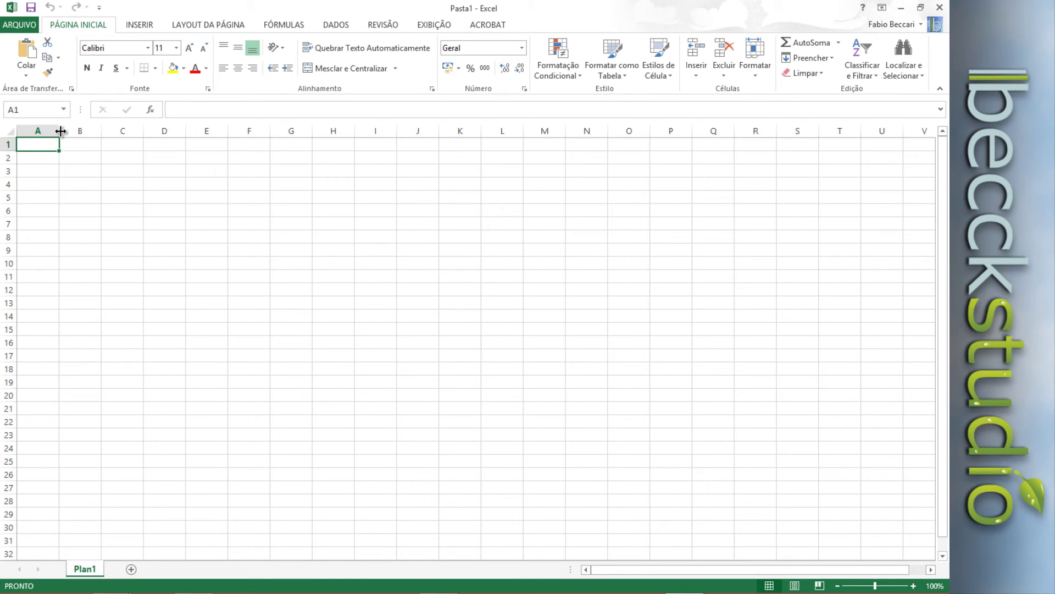
# Step: Widen columns A to C and enter the headers "nome", "descrição" and "imagem" in cells A1 to C1
pyautogui.moveTo(61, 131); pyautogui.dragTo(443, 132)
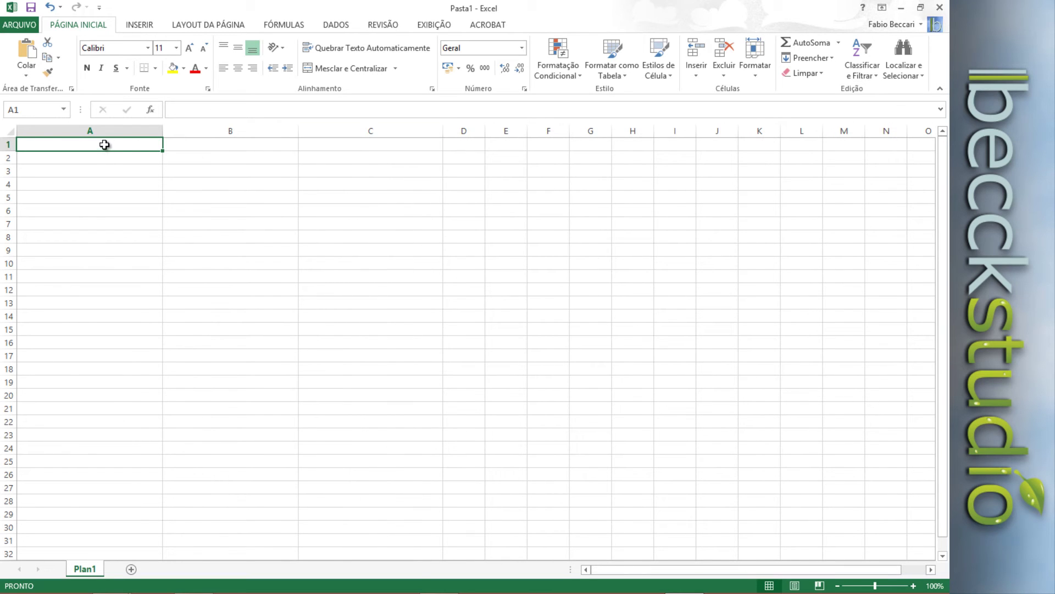
pyautogui.write('nome')
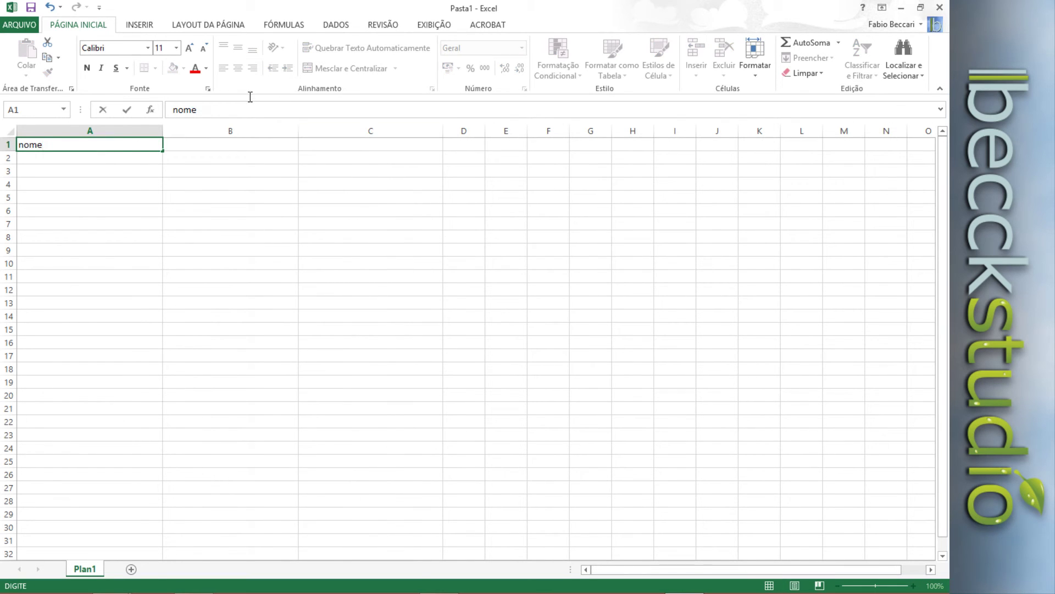
pyautogui.click(224, 145)
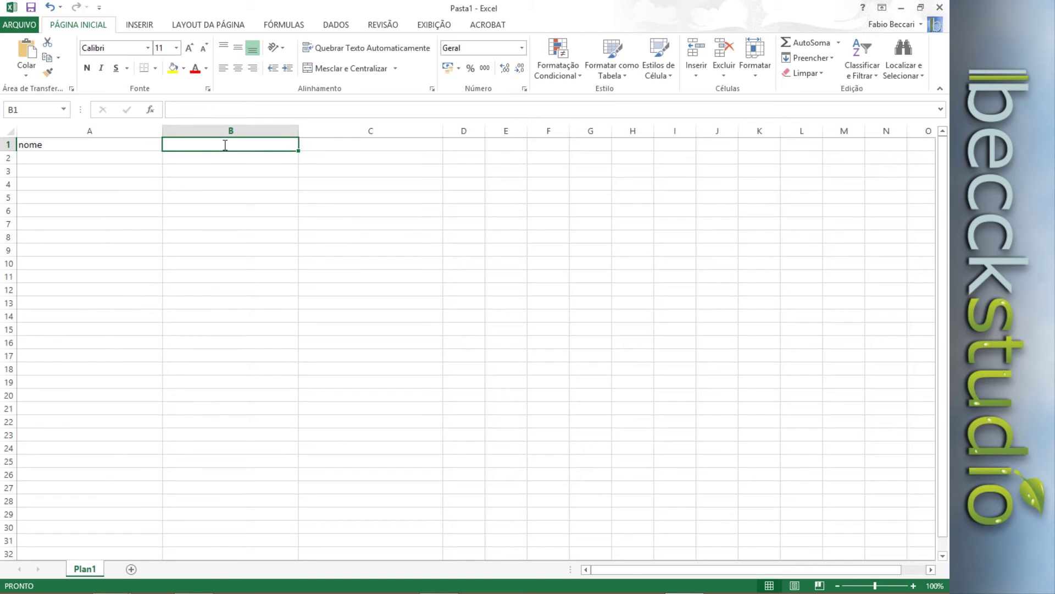
pyautogui.write('descri')
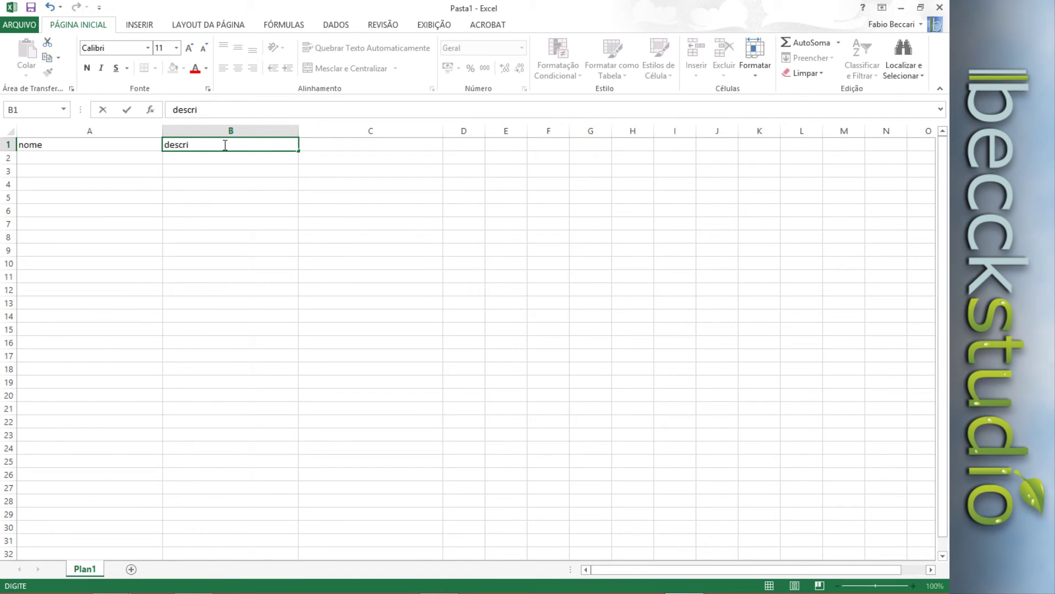
pyautogui.write('ção')
pyautogui.click(347, 147)
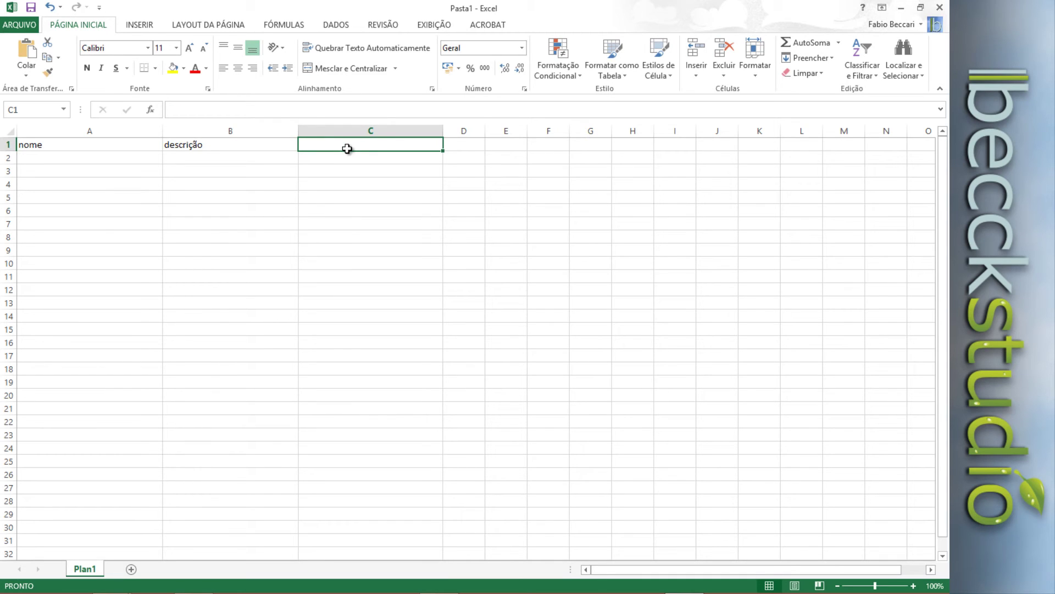
pyautogui.write('imag')
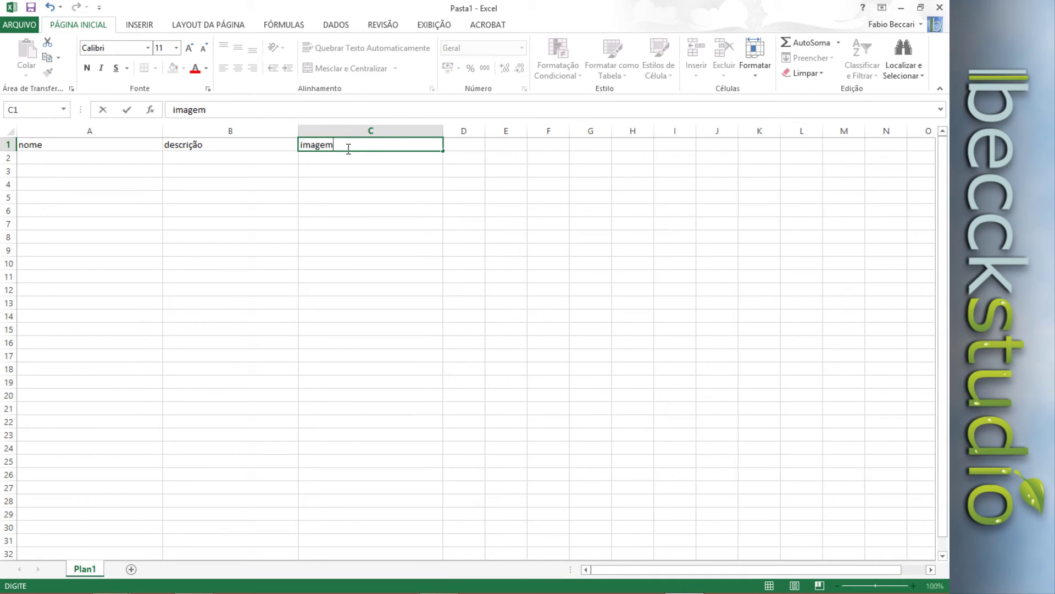
pyautogui.write('em')
pyautogui.click(321, 214)
# Step: Fill the header cells A1 to C1 with the standard red color and select cell A2
pyautogui.click(77, 146)
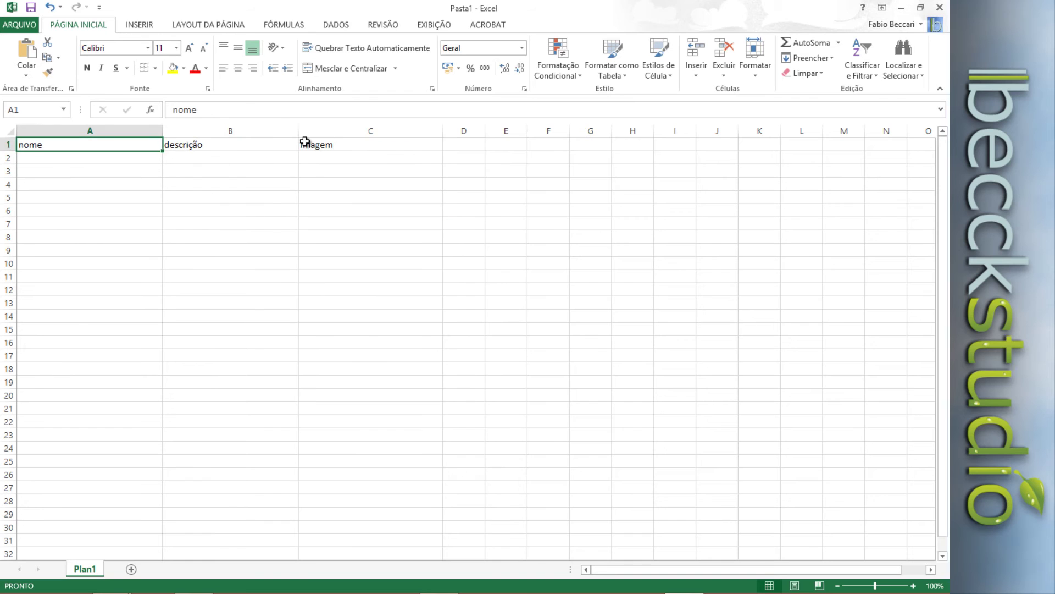
pyautogui.keyDown('shift'); pyautogui.click(357, 144); pyautogui.keyUp('shift')
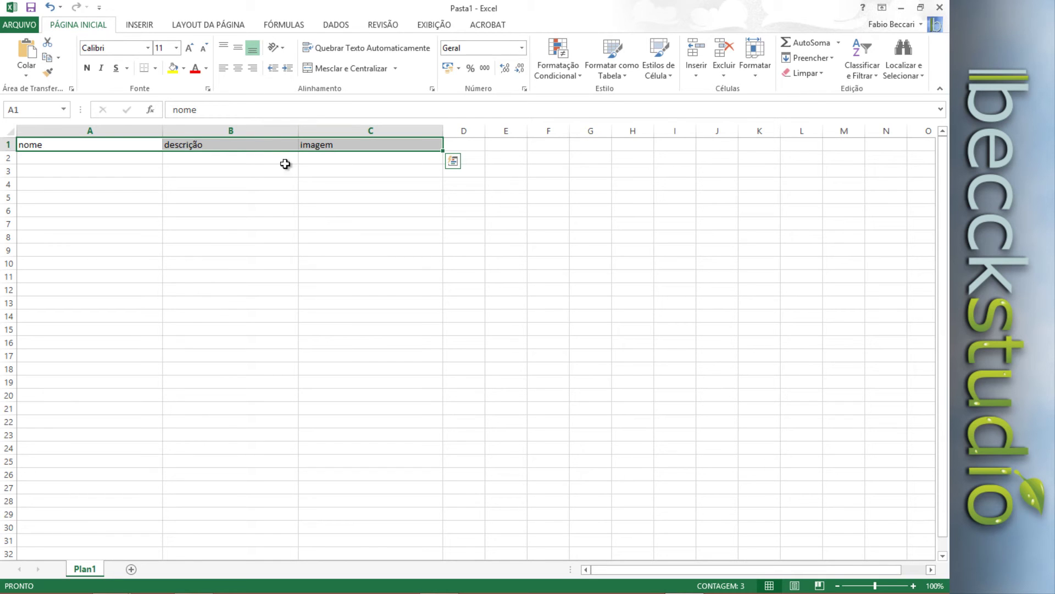
pyautogui.click(184, 69)
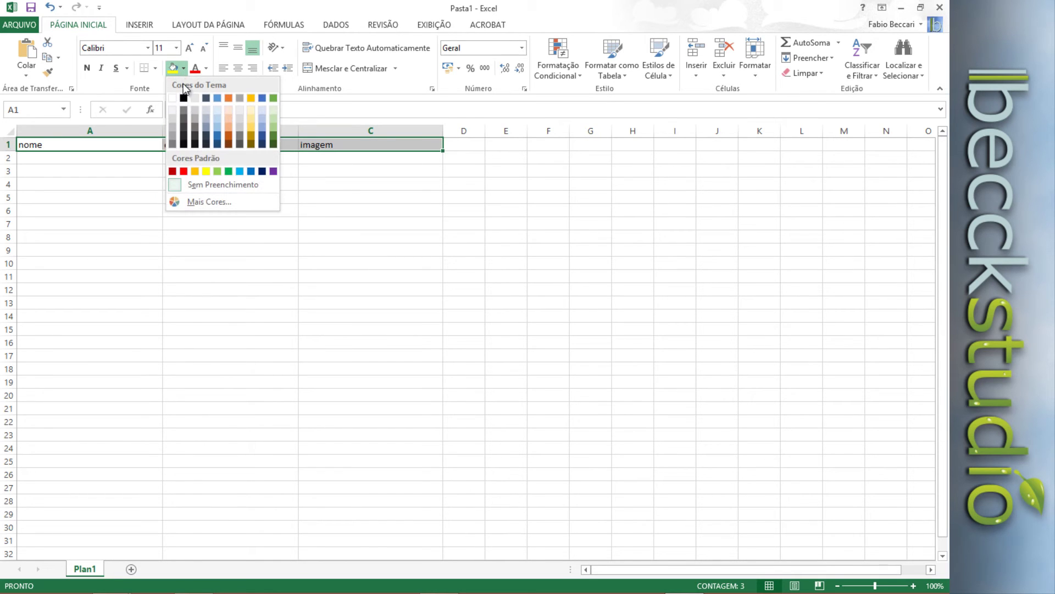
pyautogui.click(182, 172)
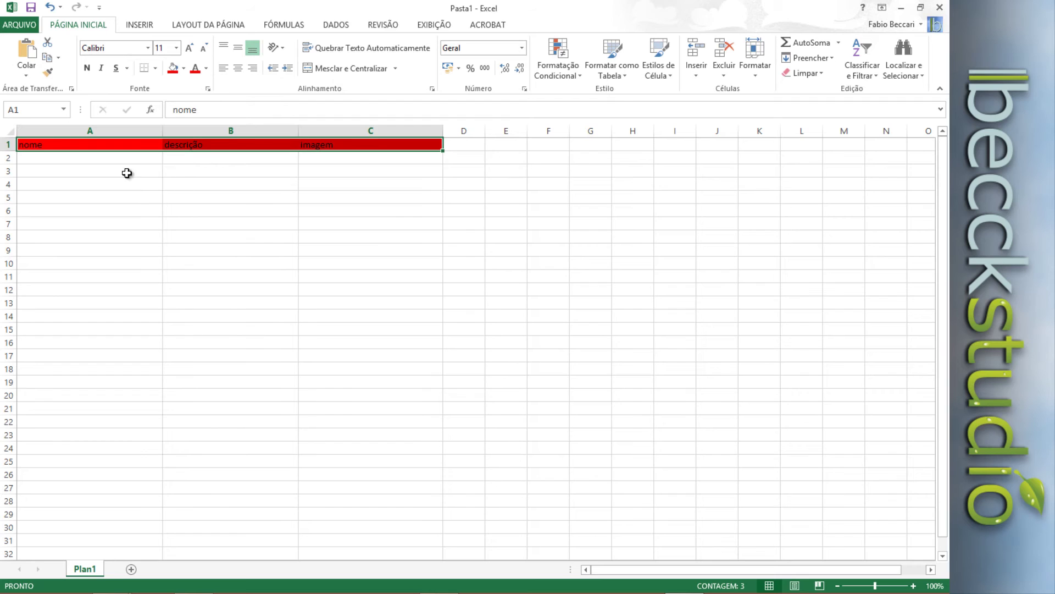
pyautogui.click(105, 161)
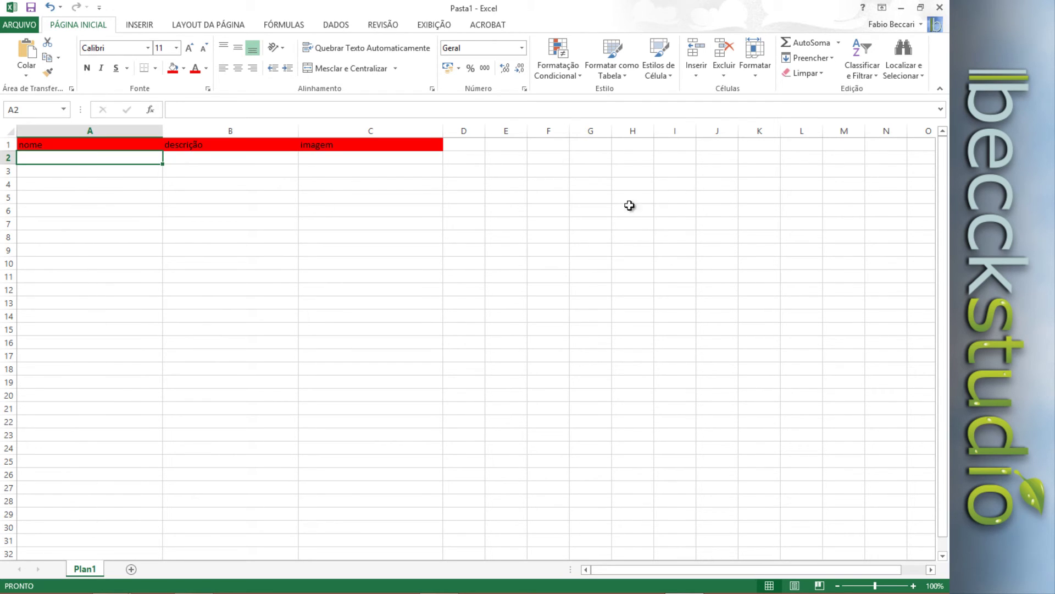
# Step: Switch to the PS e Excel folder in File Explorer to check the image file names
pyautogui.moveTo(374, 579)
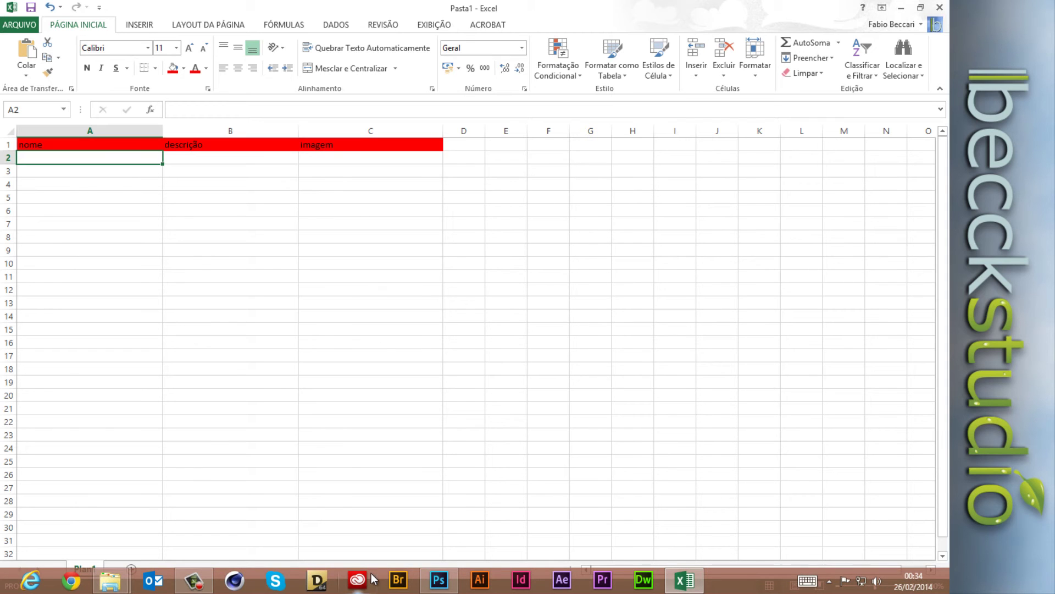
pyautogui.moveTo(110, 580)
pyautogui.click(243, 504)
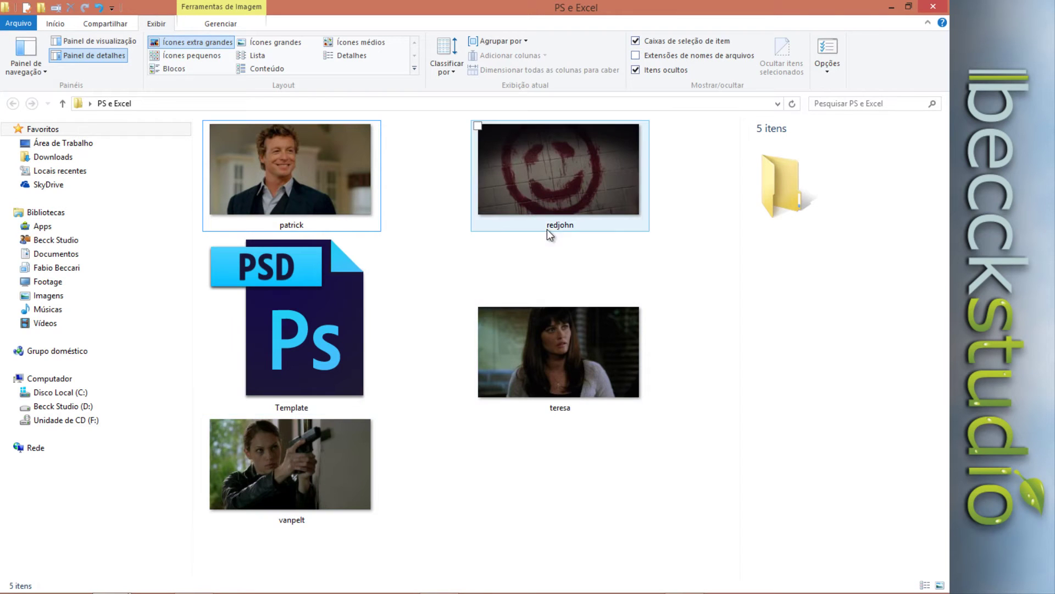
# Step: Return to the Excel sheet and enter Teresa Lisbon, Patrick Jane, Red John and Van Pelt in cells A2 to A5
pyautogui.click(908, 6)
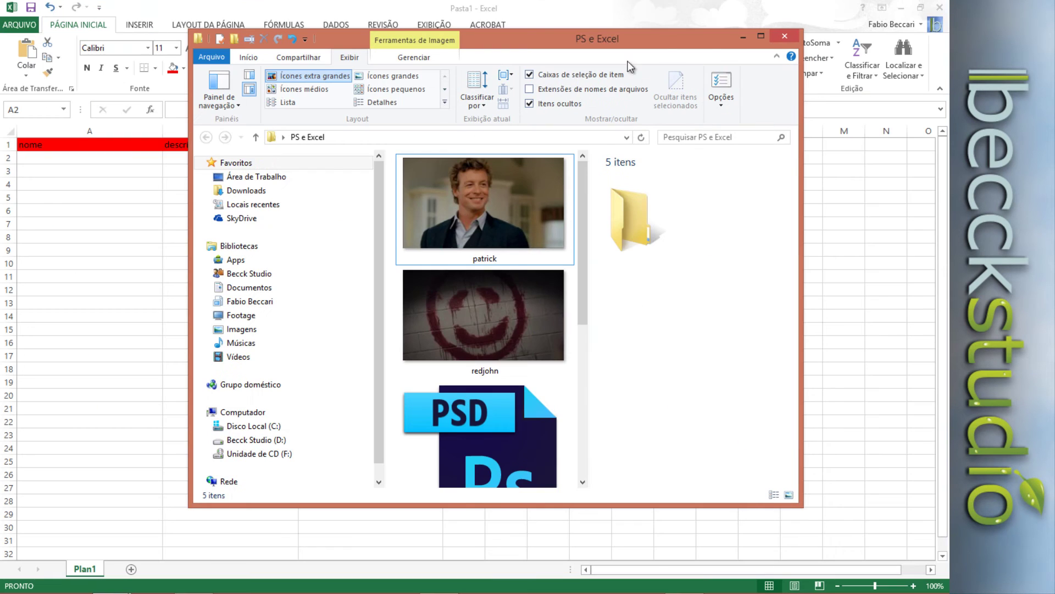
pyautogui.click(743, 37)
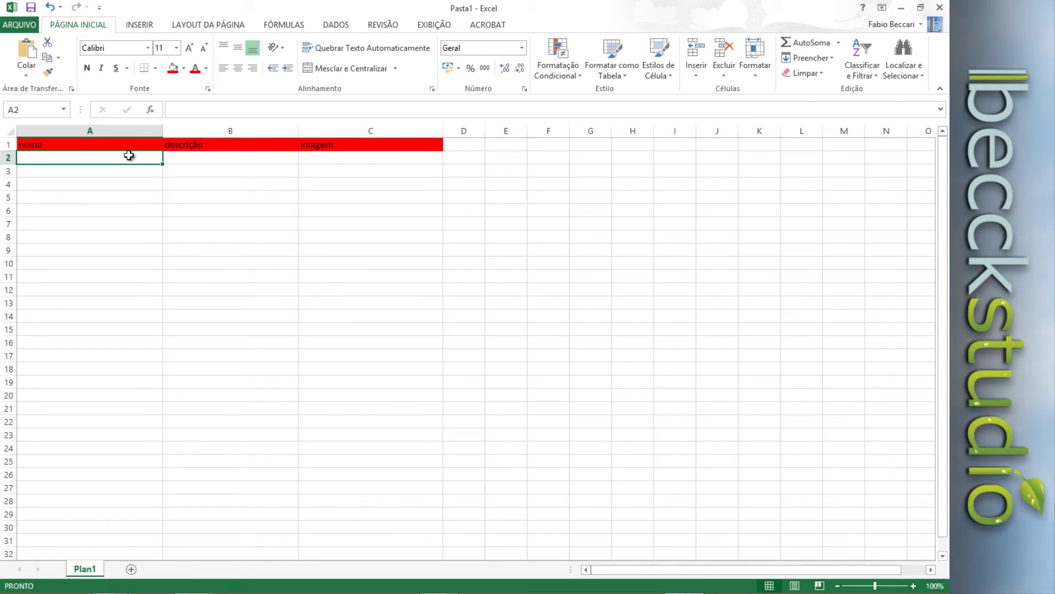
pyautogui.write('Teresa')
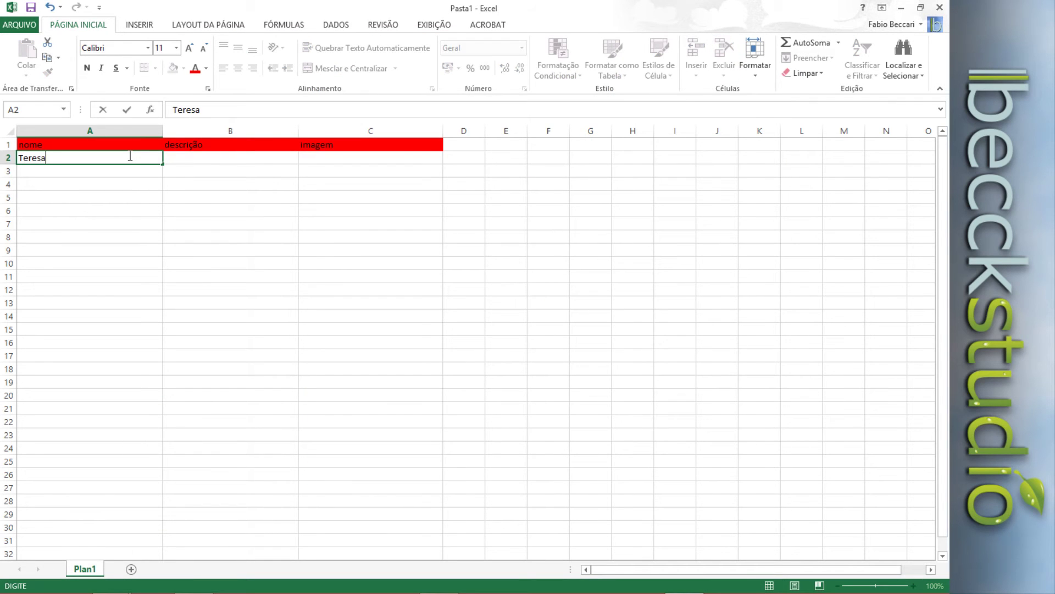
pyautogui.write(' Lisbon')
pyautogui.click(59, 174)
pyautogui.write('Patrick Jane')
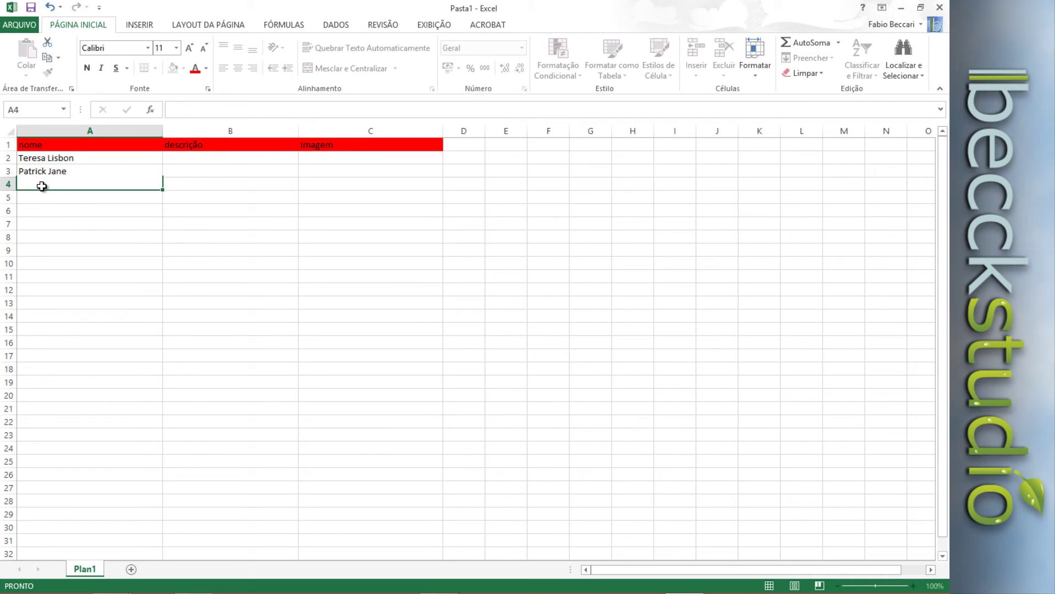
pyautogui.click(52, 186)
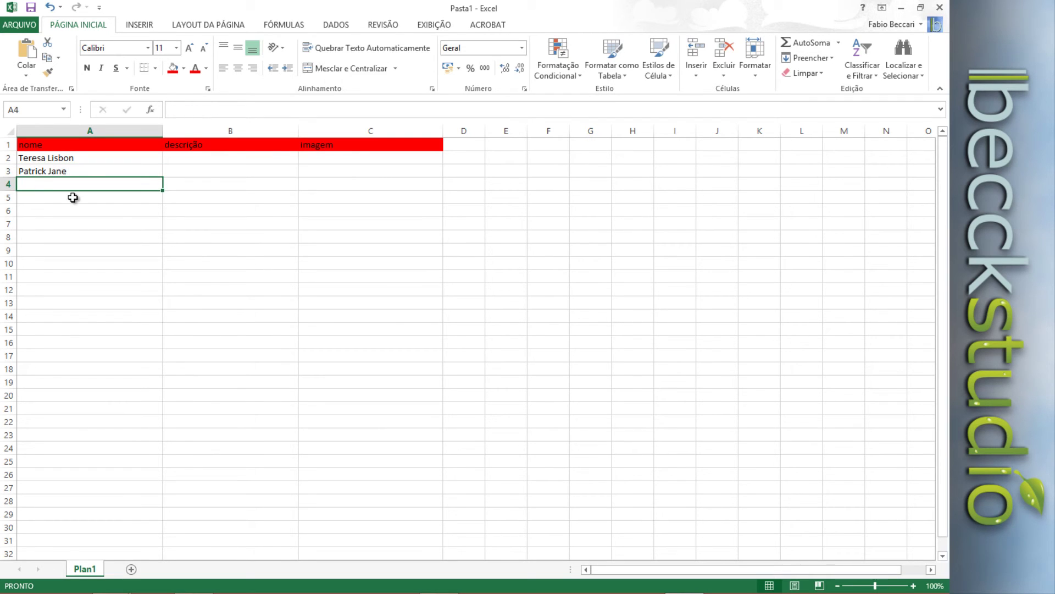
pyautogui.write('Red John')
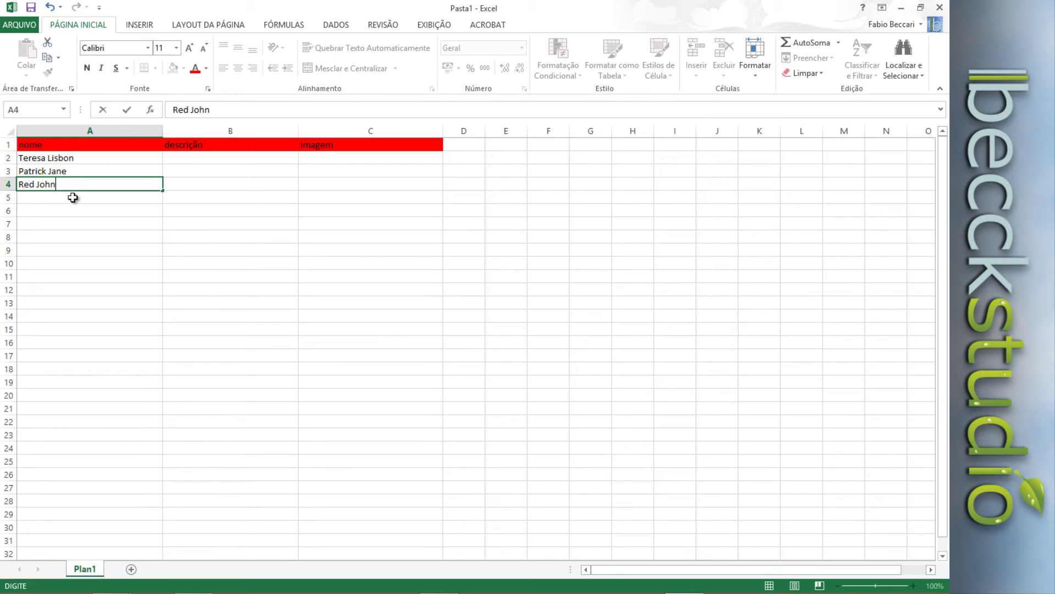
pyautogui.click(59, 199)
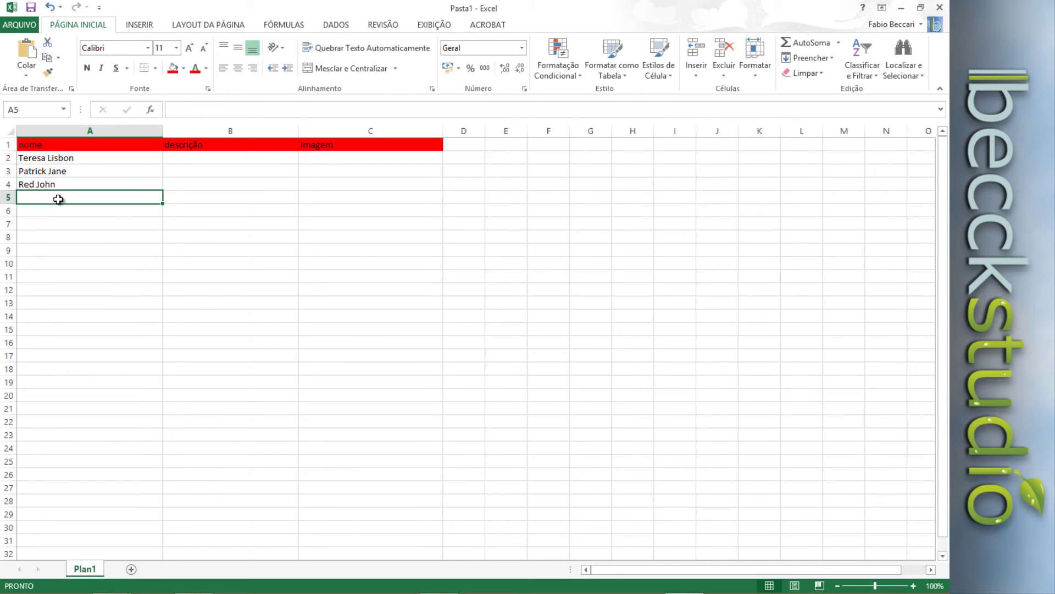
pyautogui.write('Van Pelt')
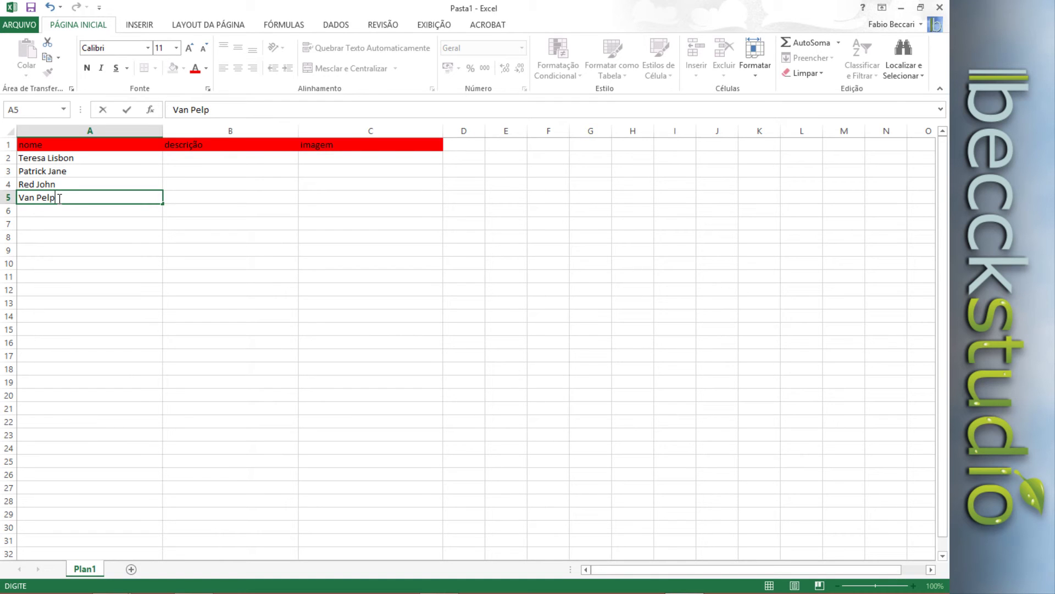
# Step: Enter the descriptions Agent, Mentalist, Serial Killer and Agent in cells B2 to B5
pyautogui.click(209, 160)
pyautogui.write('Agent')
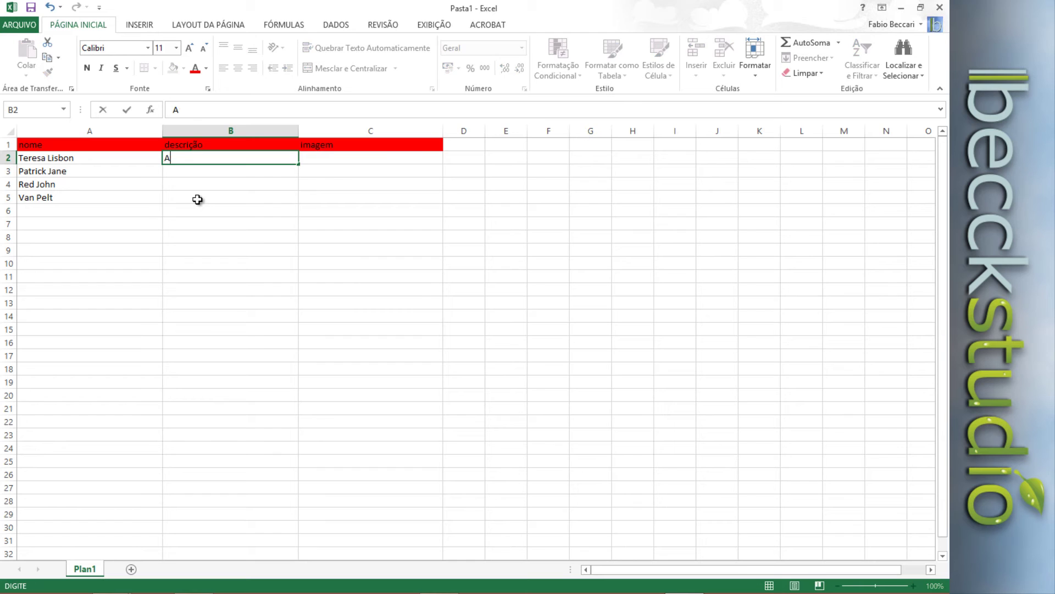
pyautogui.click(206, 174)
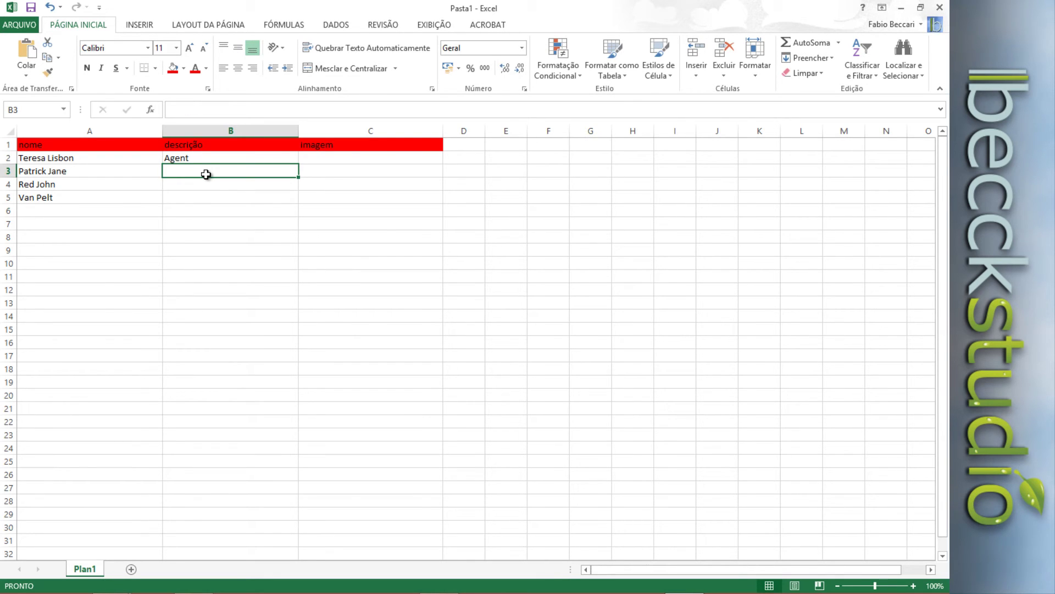
pyautogui.write('Mentalist')
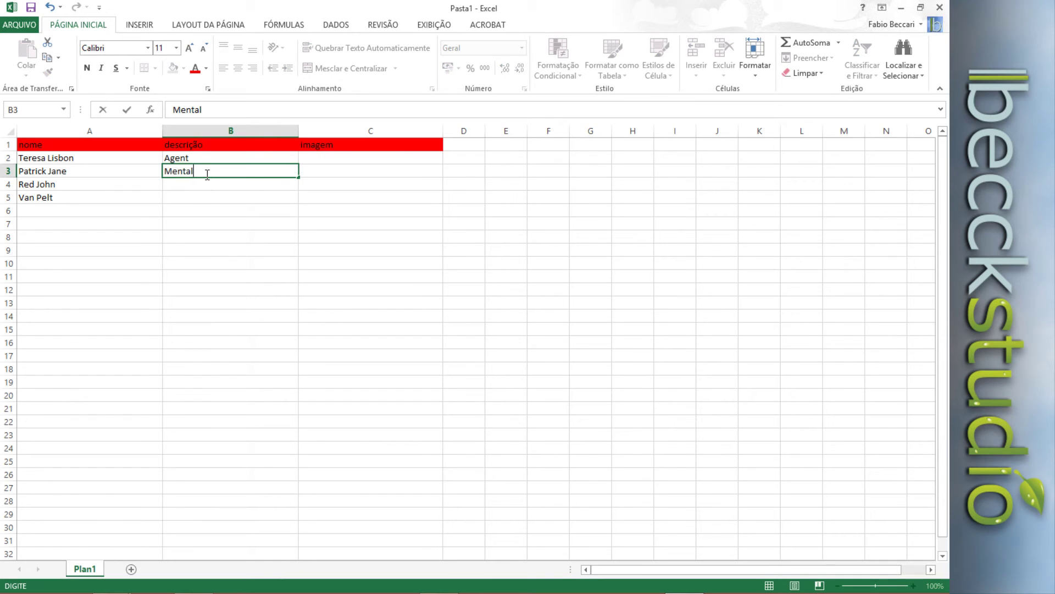
pyautogui.click(191, 186)
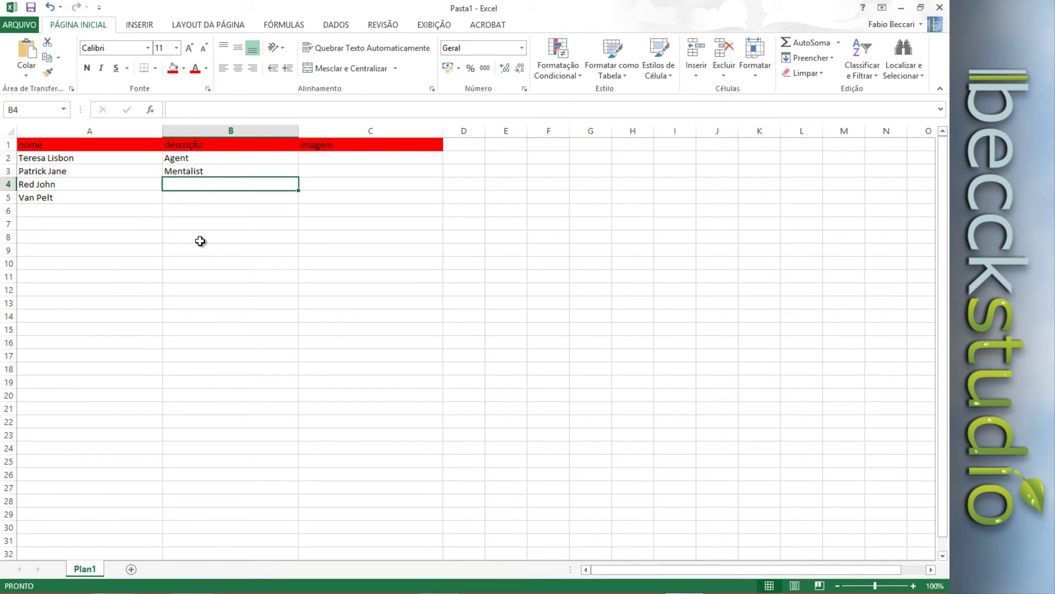
pyautogui.write('Sera')
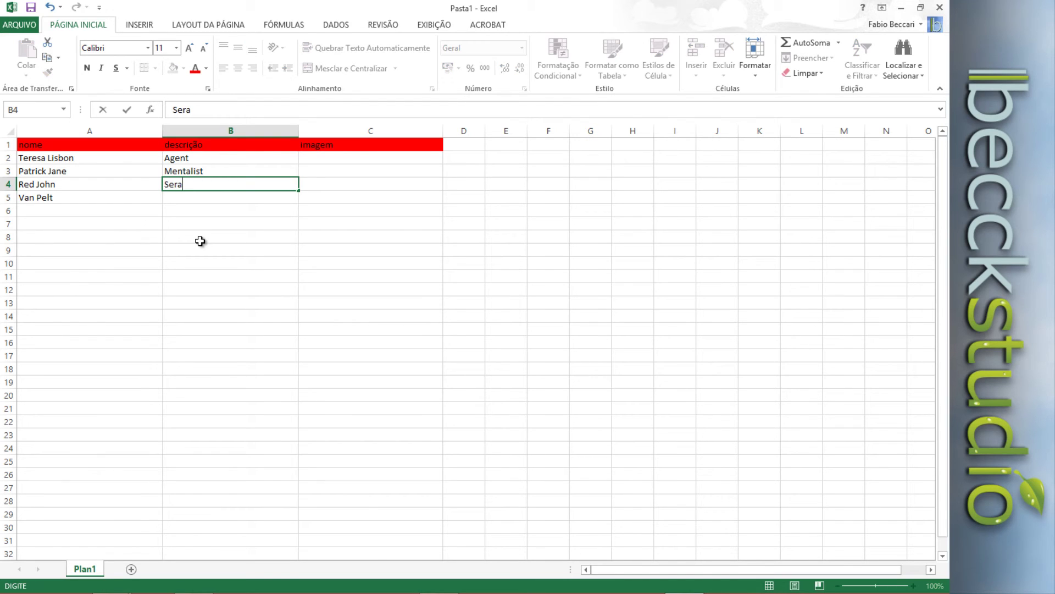
pyautogui.press('BackSpace')
pyautogui.press('BackSpace')
pyautogui.write('ial Killer')
pyautogui.click(204, 196)
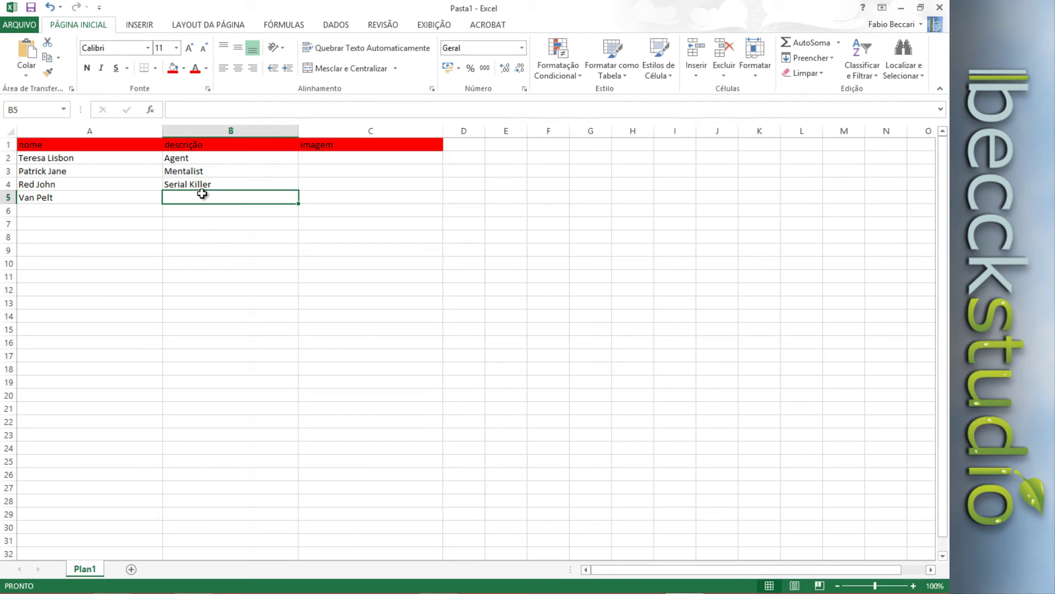
pyautogui.write('Agent')
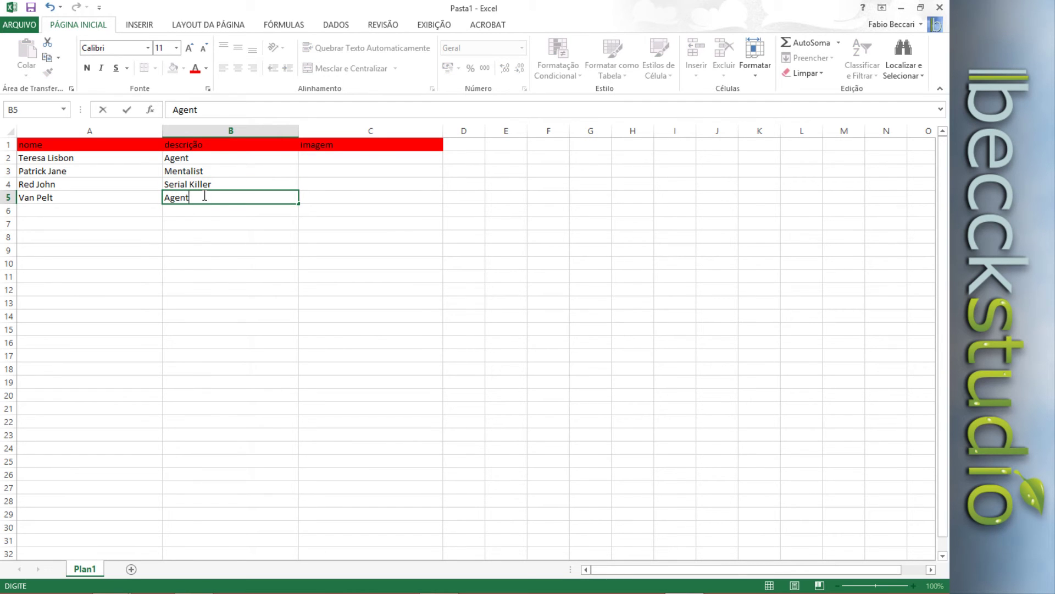
pyautogui.click(205, 240)
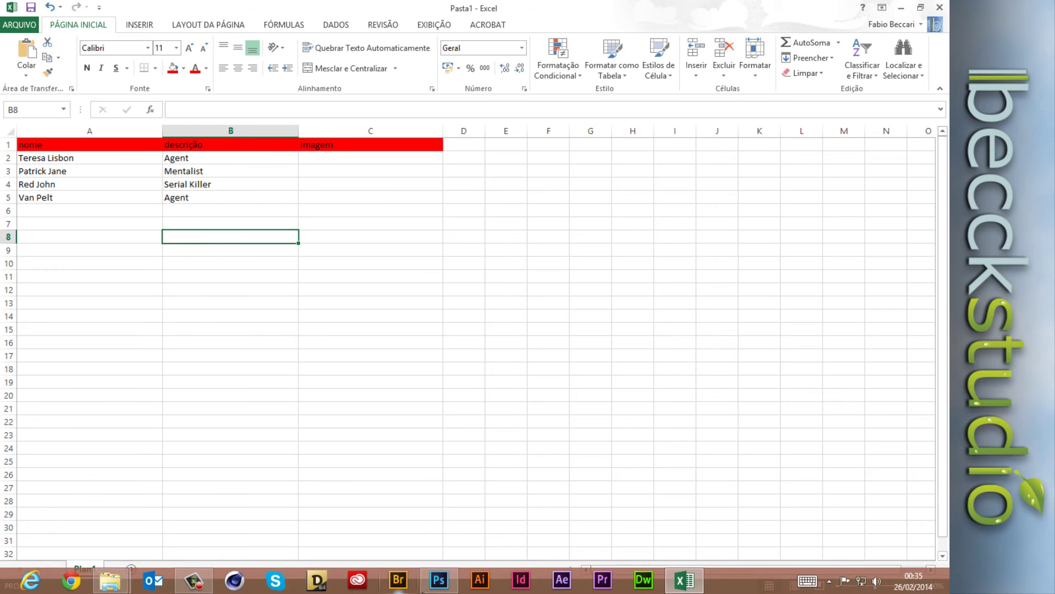
# Step: Switch to Photoshop to check the template's name and description texts, and return to cell C2 of the Excel sheet
pyautogui.click(439, 580)
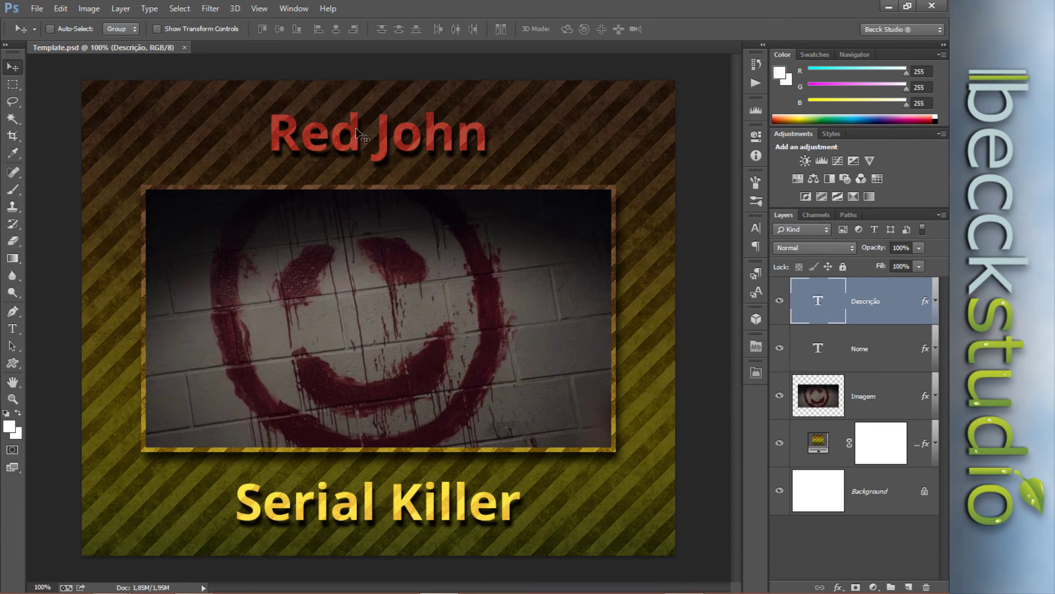
pyautogui.click(889, 7)
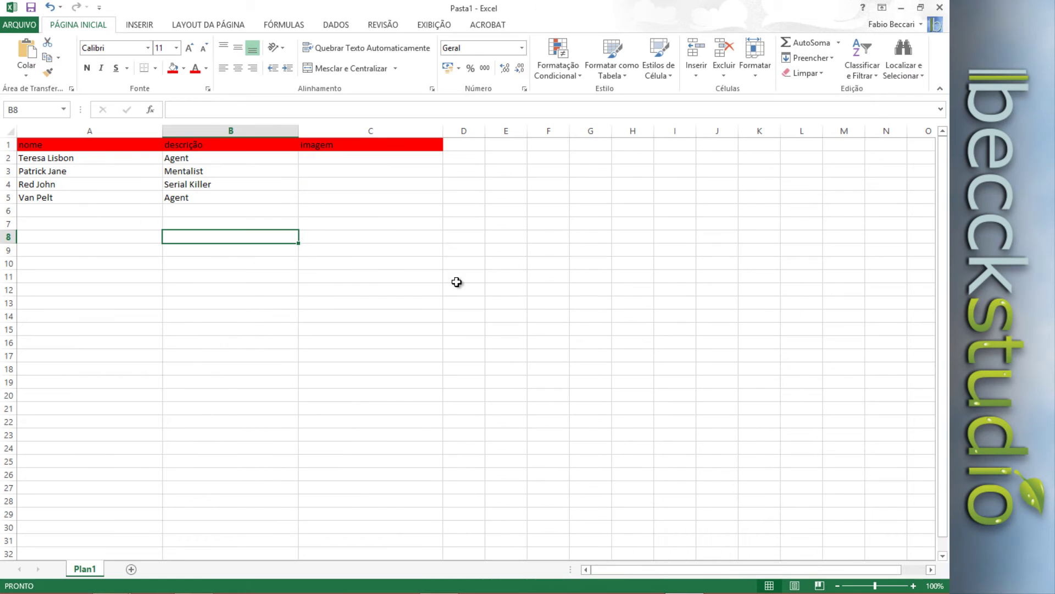
pyautogui.click(322, 158)
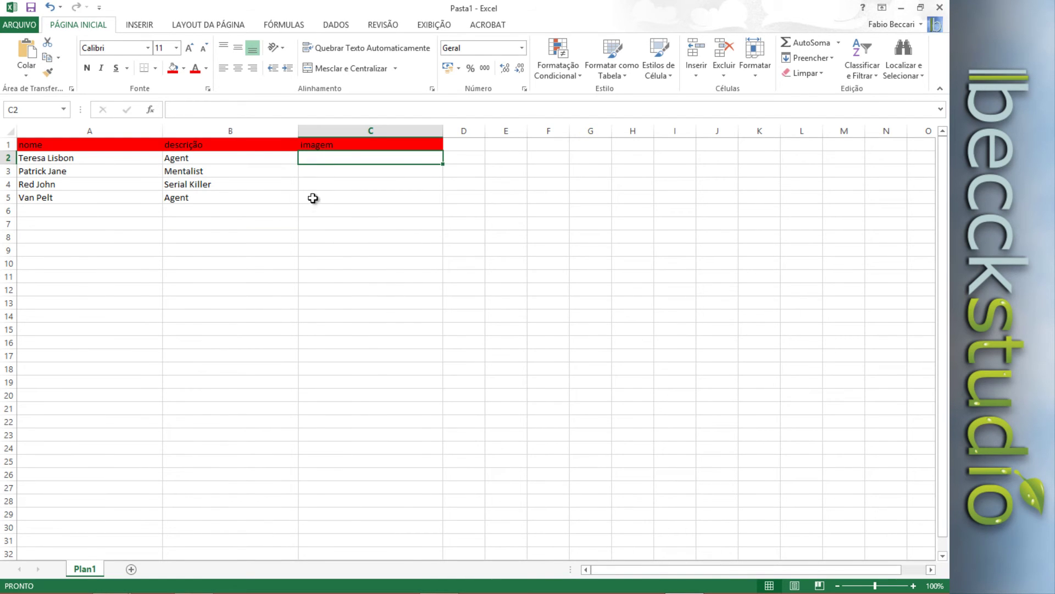
# Step: Switch to the PS e Excel folder in File Explorer and examine the names and file type of the patrick and redjohn images
pyautogui.moveTo(418, 591)
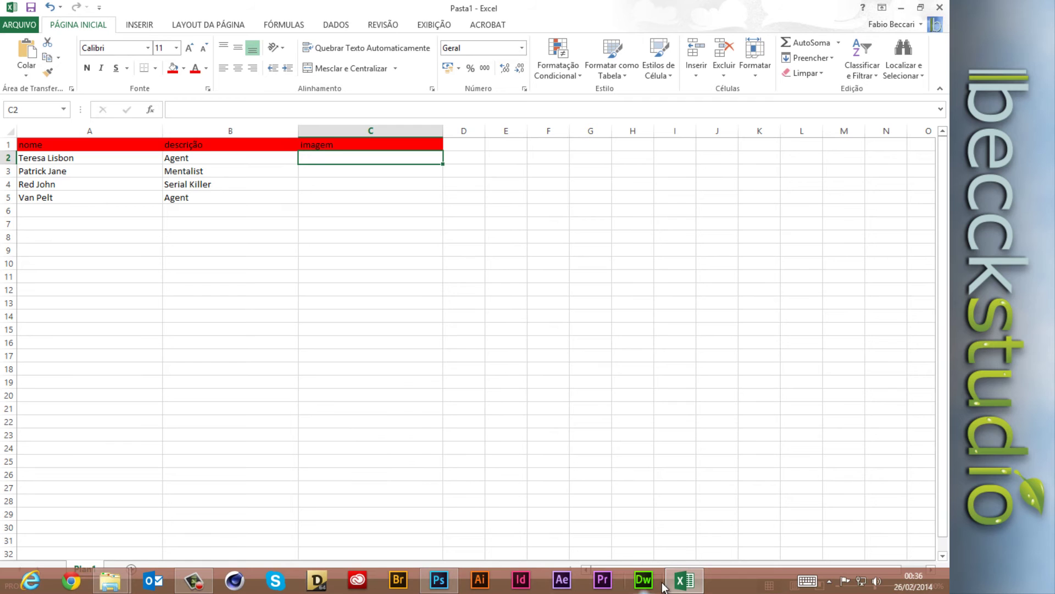
pyautogui.click(124, 585)
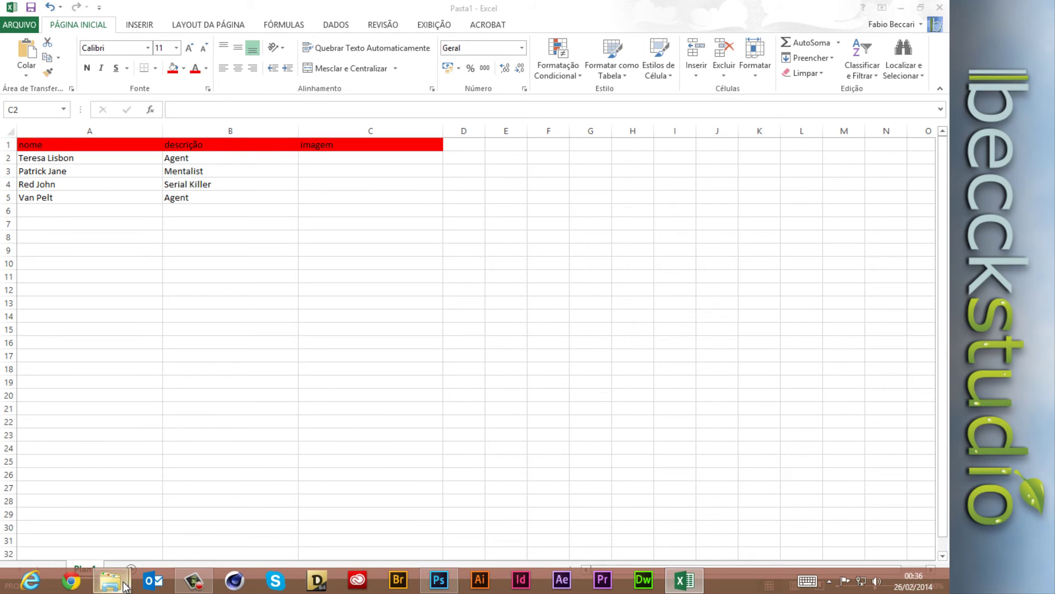
pyautogui.click(236, 514)
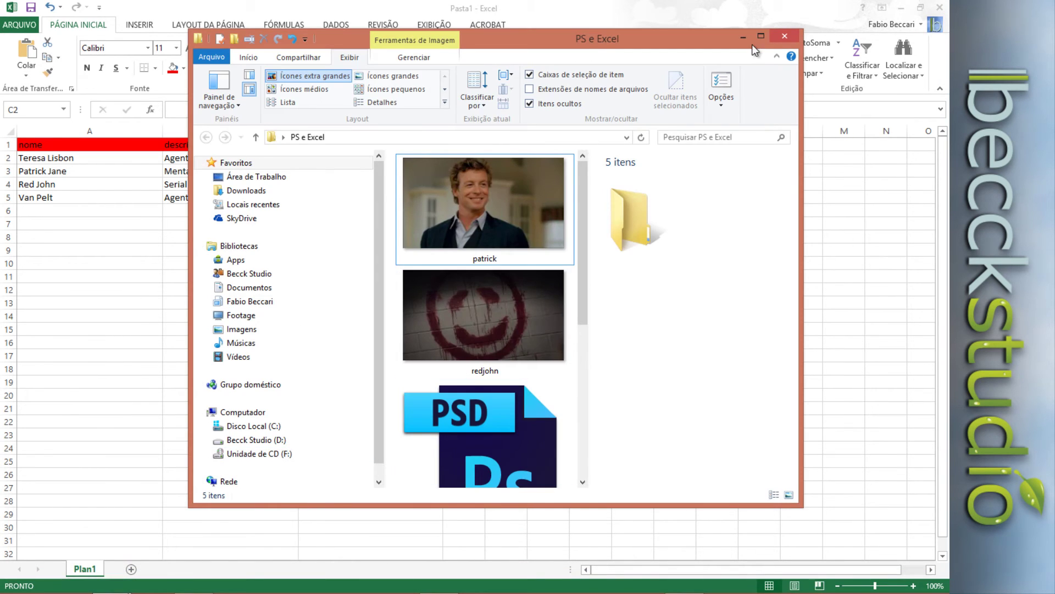
pyautogui.click(759, 37)
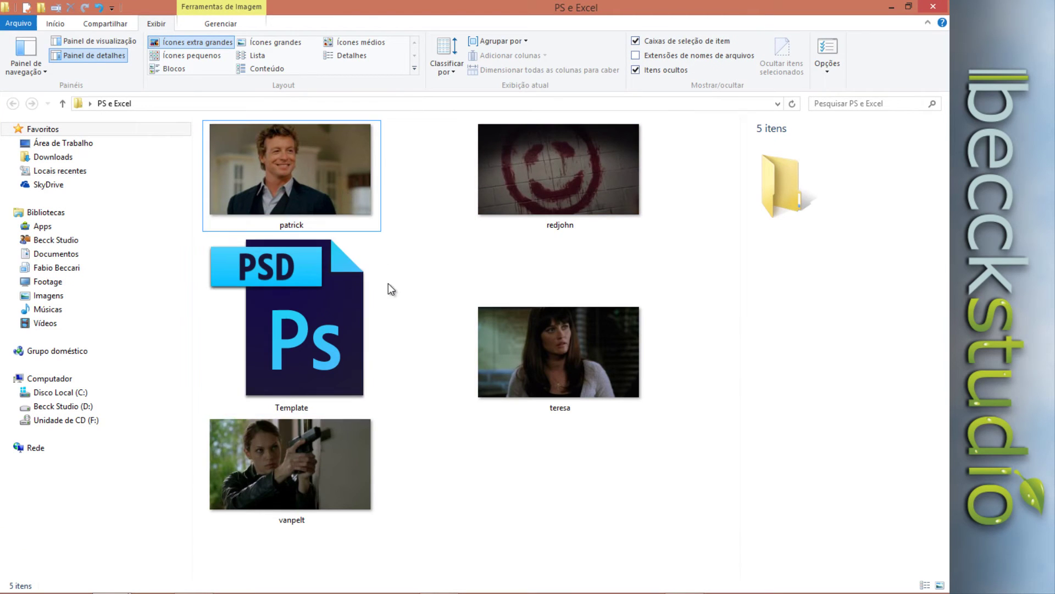
pyautogui.click(331, 200)
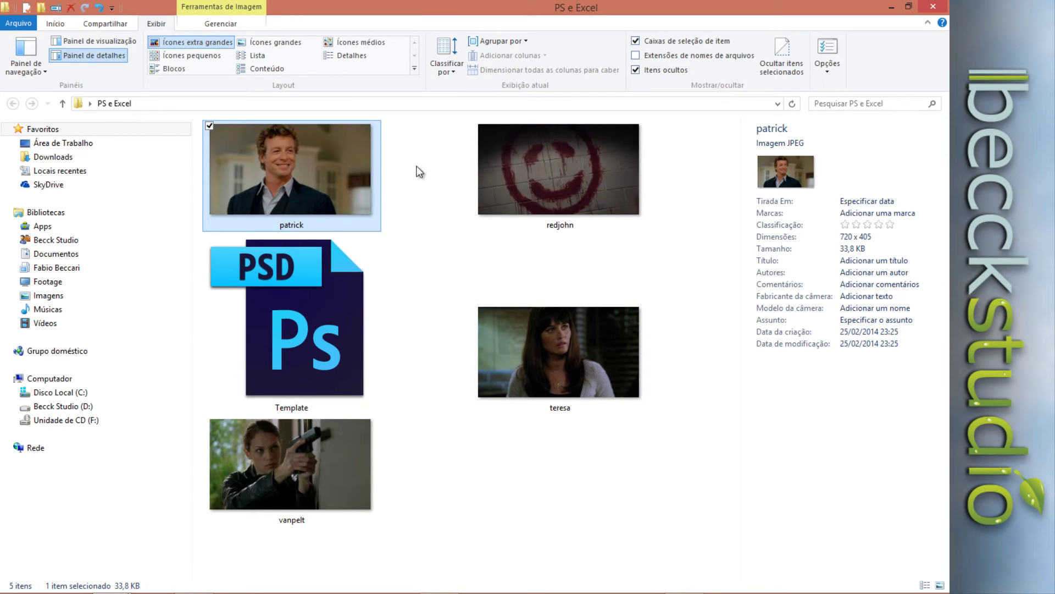
pyautogui.click(579, 182)
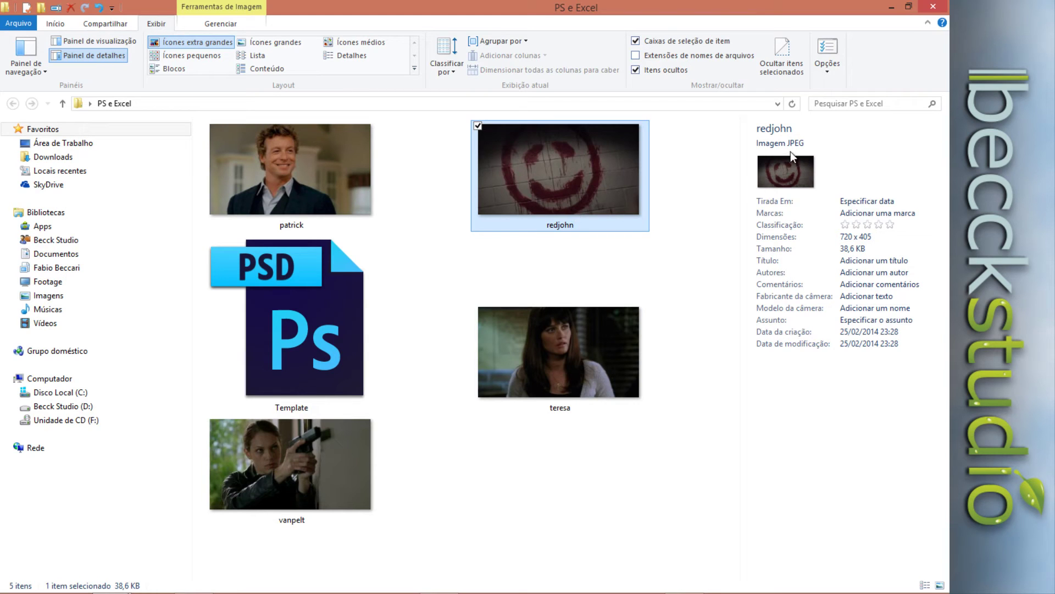
pyautogui.click(332, 158)
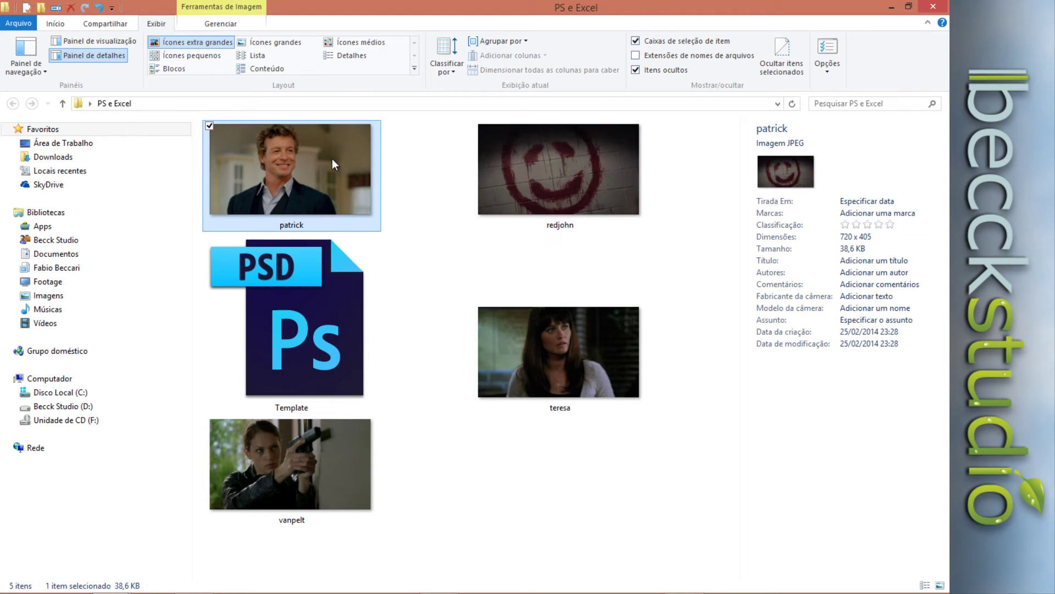
pyautogui.click(549, 194)
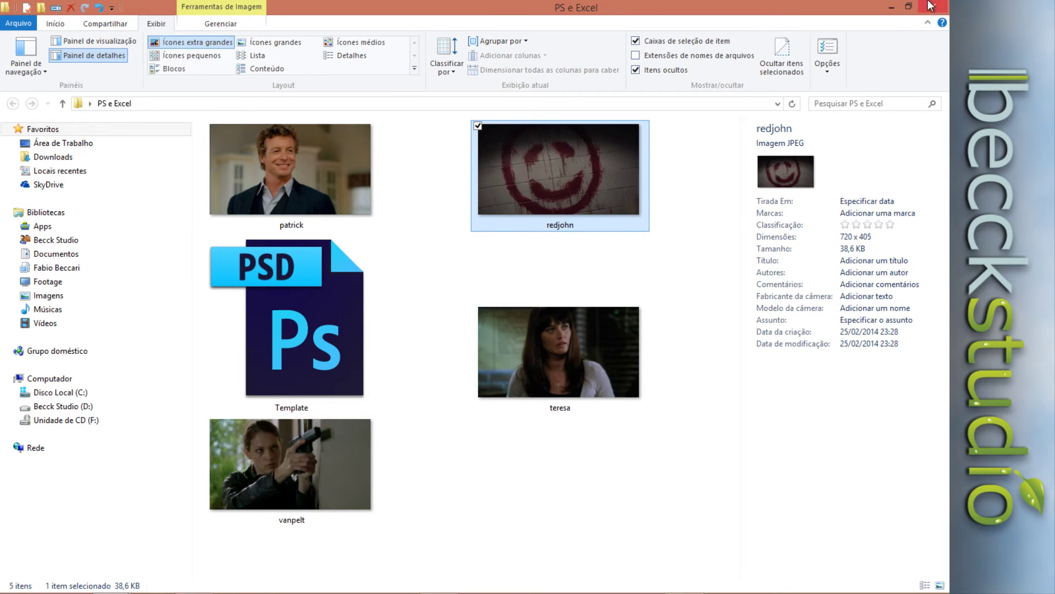
pyautogui.click(891, 6)
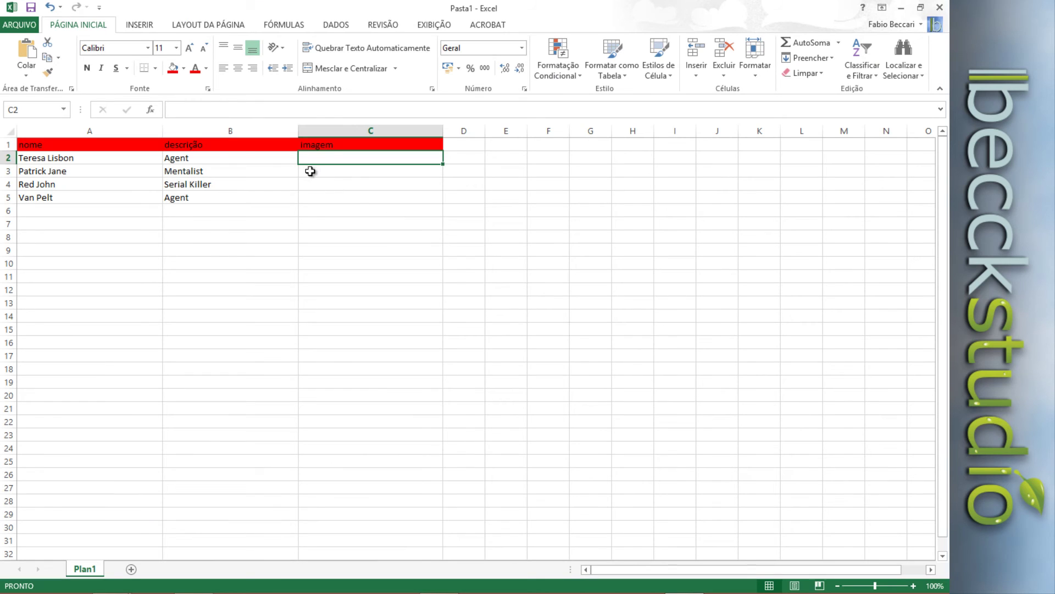
# Step: Enter the image file names teresa.jpg, patrick.jpg, redjohn.jpg and vanpelt.jpg in cells C2 to C5
pyautogui.write('teresa.jpg')
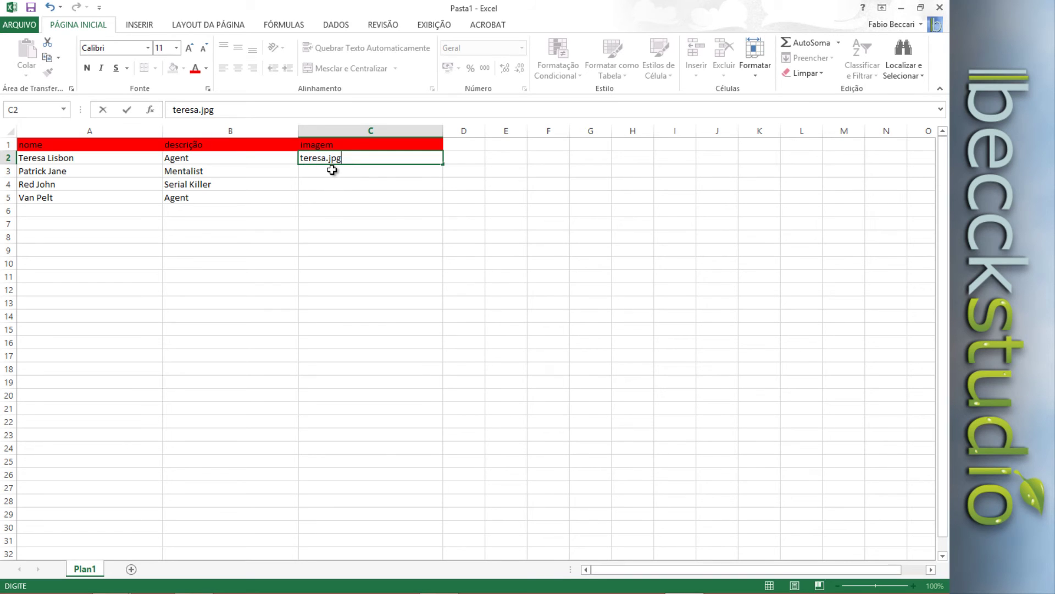
pyautogui.click(333, 170)
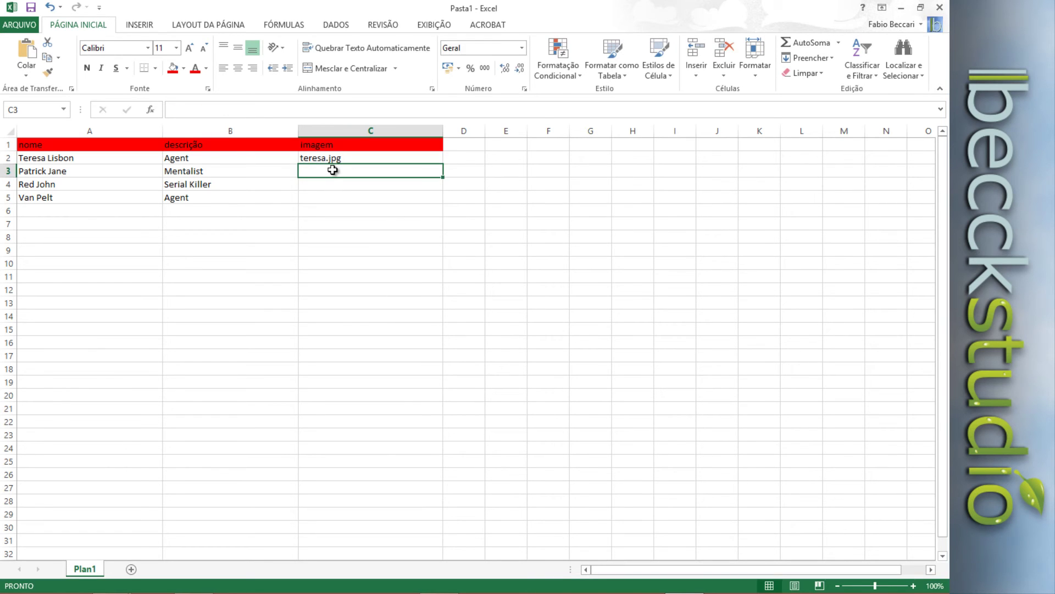
pyautogui.write('patrick.jpg')
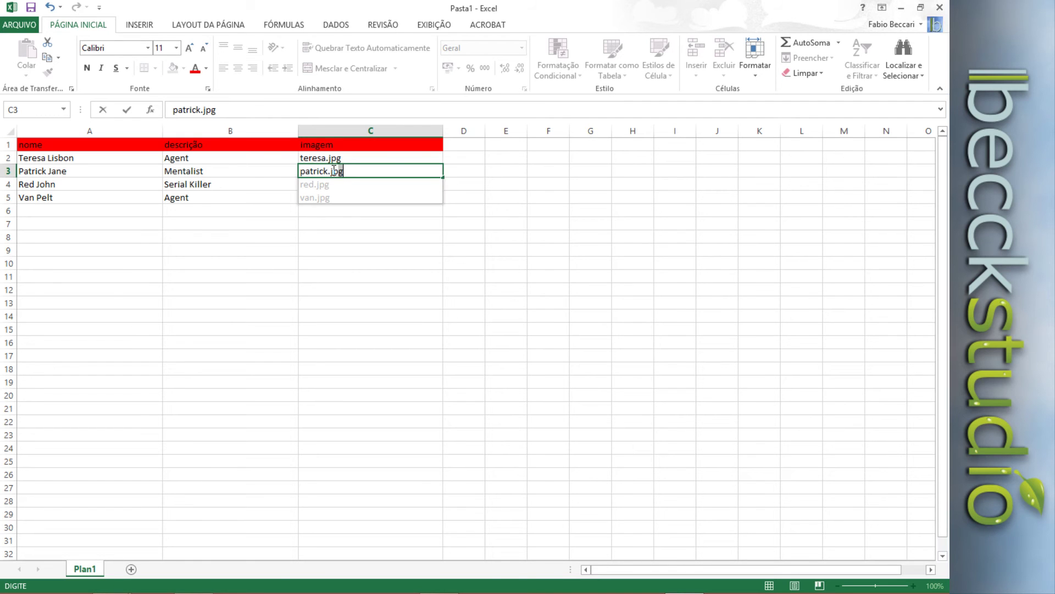
pyautogui.click(327, 186)
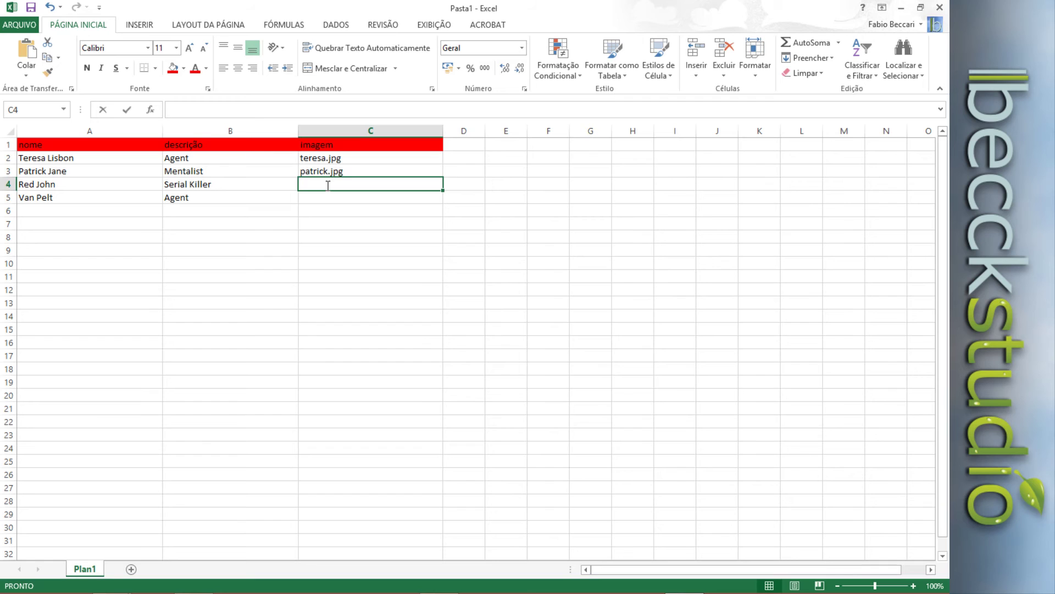
pyautogui.write('redjohn')
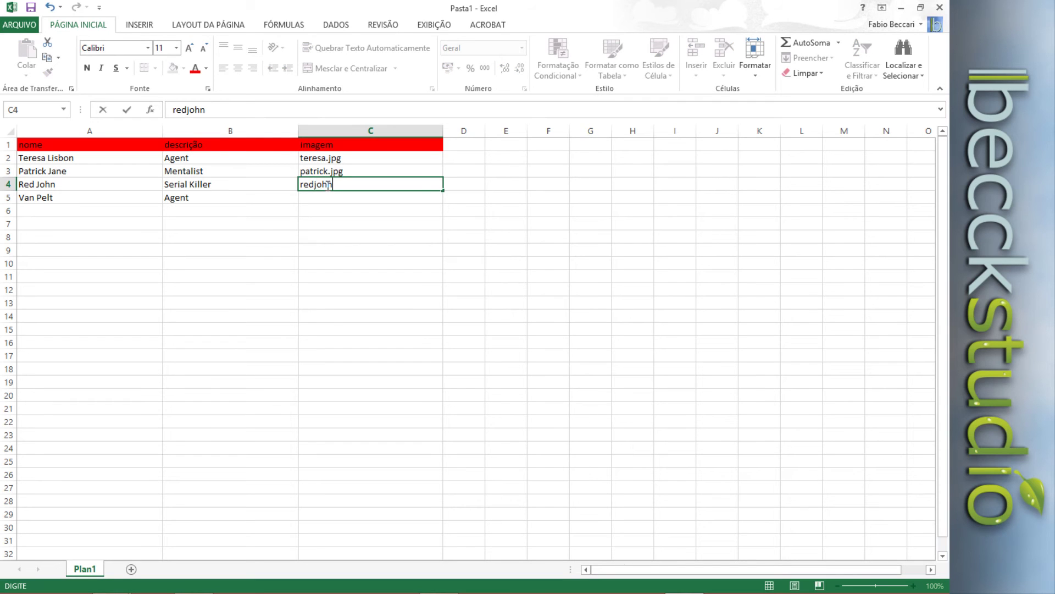
pyautogui.write('.jpg')
pyautogui.click(322, 199)
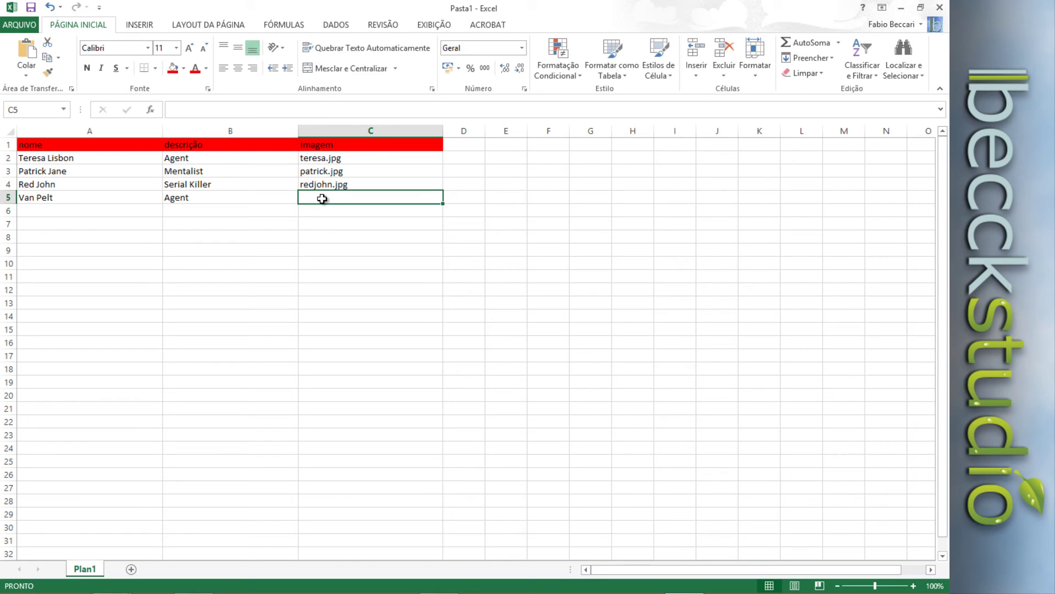
pyautogui.write('vanpelt')
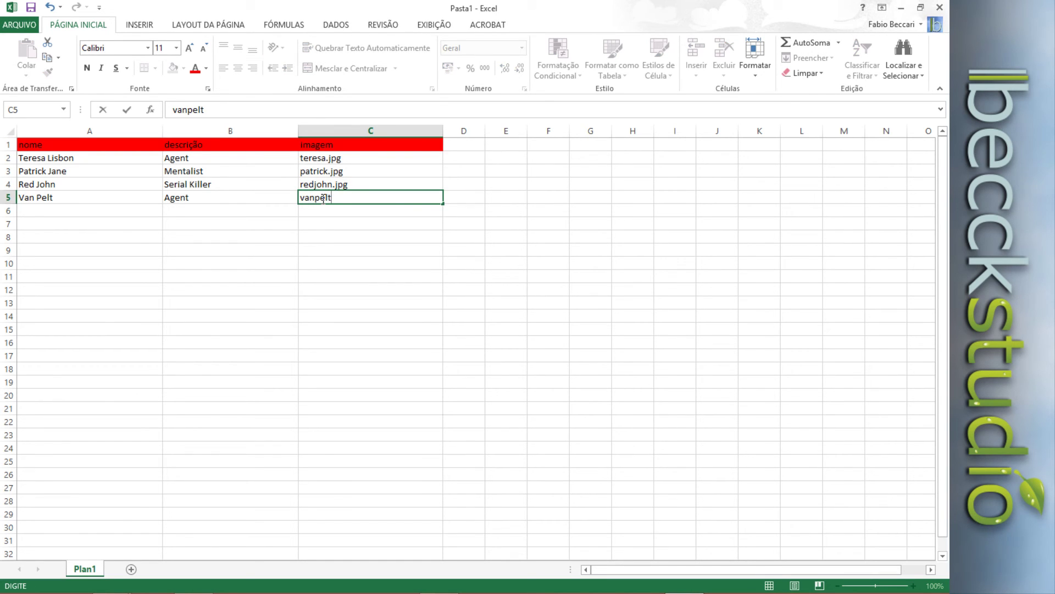
pyautogui.write('.jpg')
pyautogui.click(319, 235)
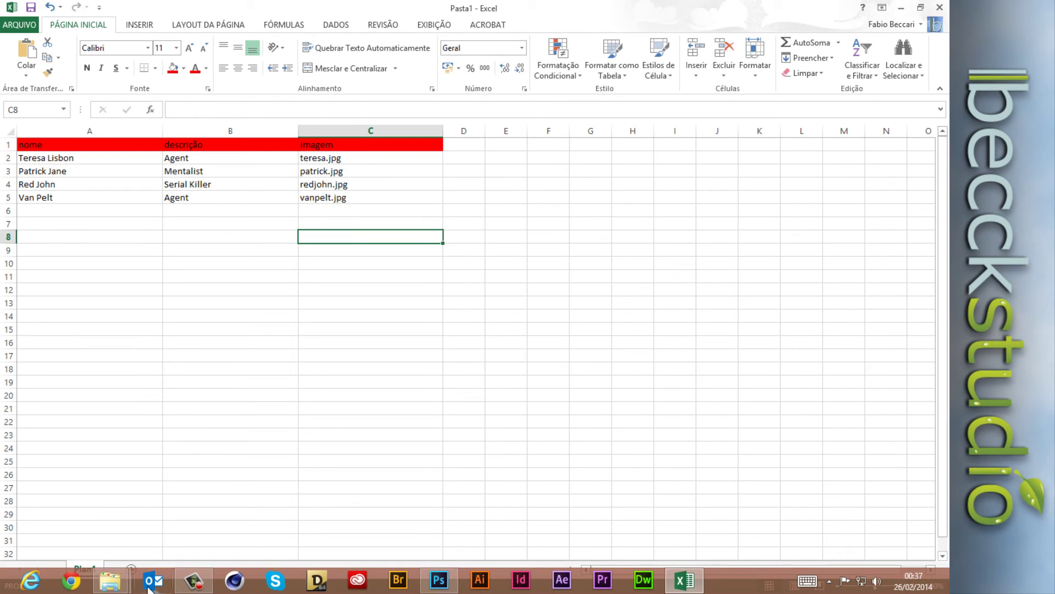
# Step: Check the image file names in the PS e Excel folder in File Explorer, and return to cell A6 of the Excel sheet
pyautogui.click(110, 580)
pyautogui.click(269, 516)
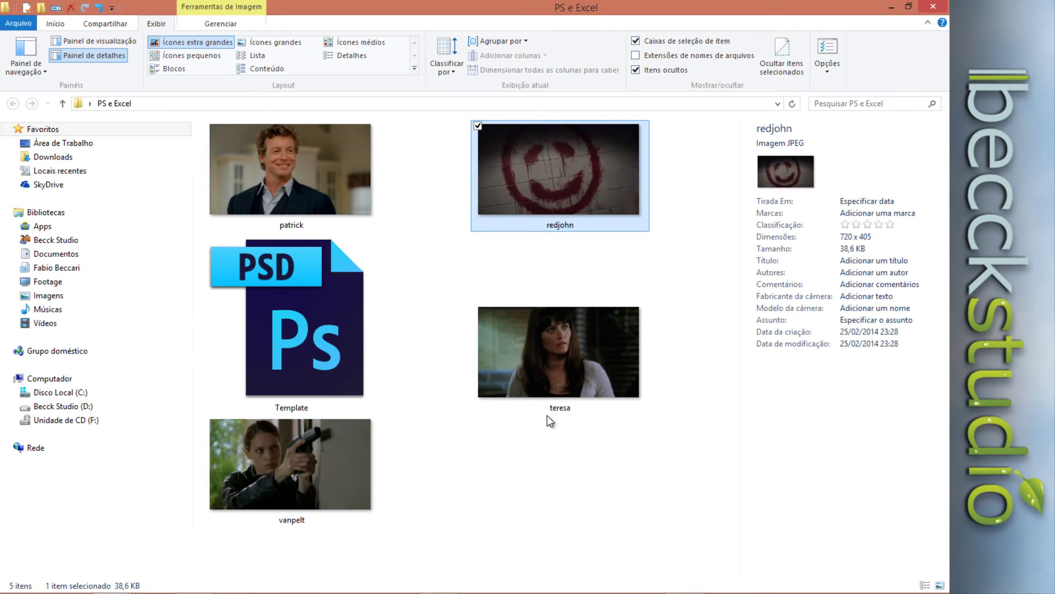
pyautogui.click(892, 7)
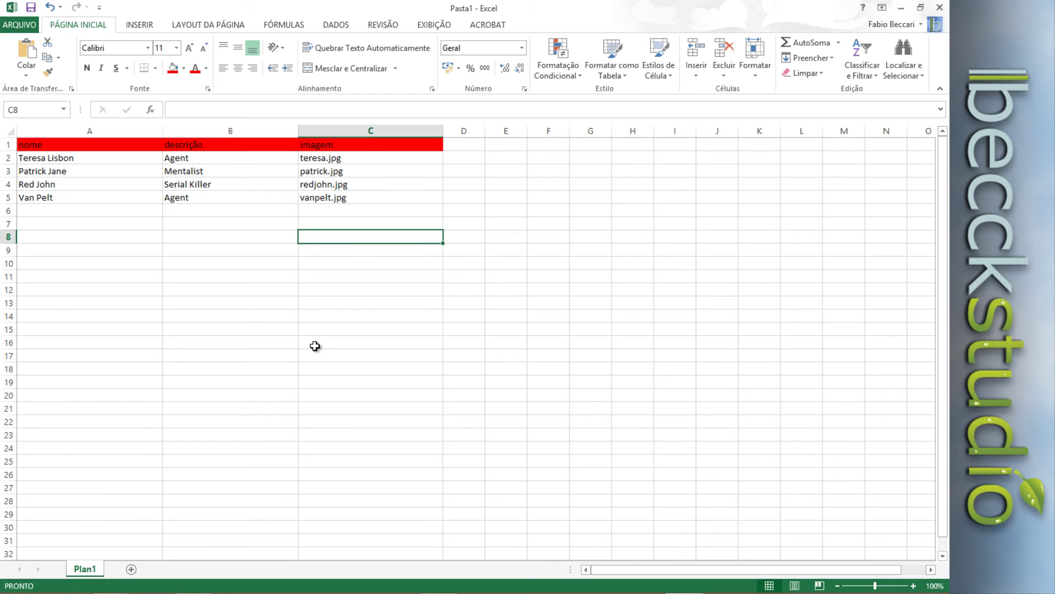
pyautogui.click(43, 214)
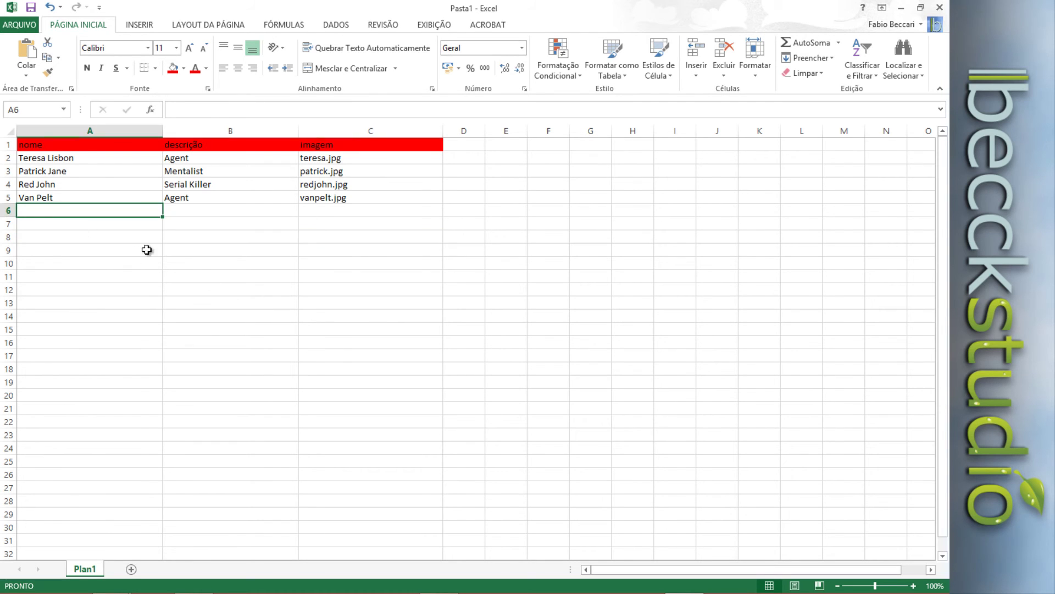
# Step: Save the workbook to the desktop (Área de Trabalho) as an Excel workbook named Dados
pyautogui.click(31, 8)
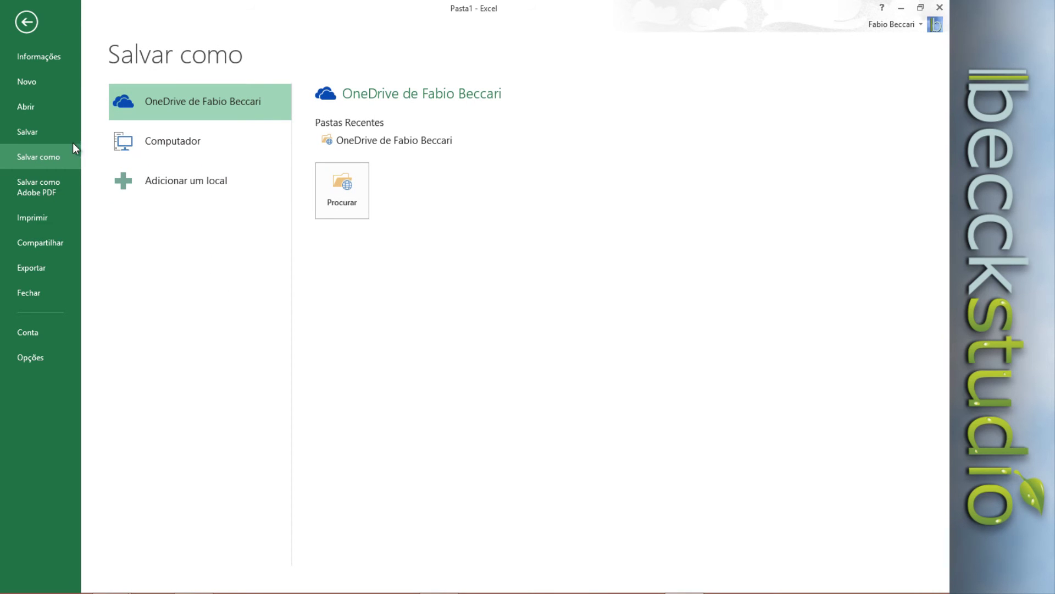
pyautogui.click(147, 148)
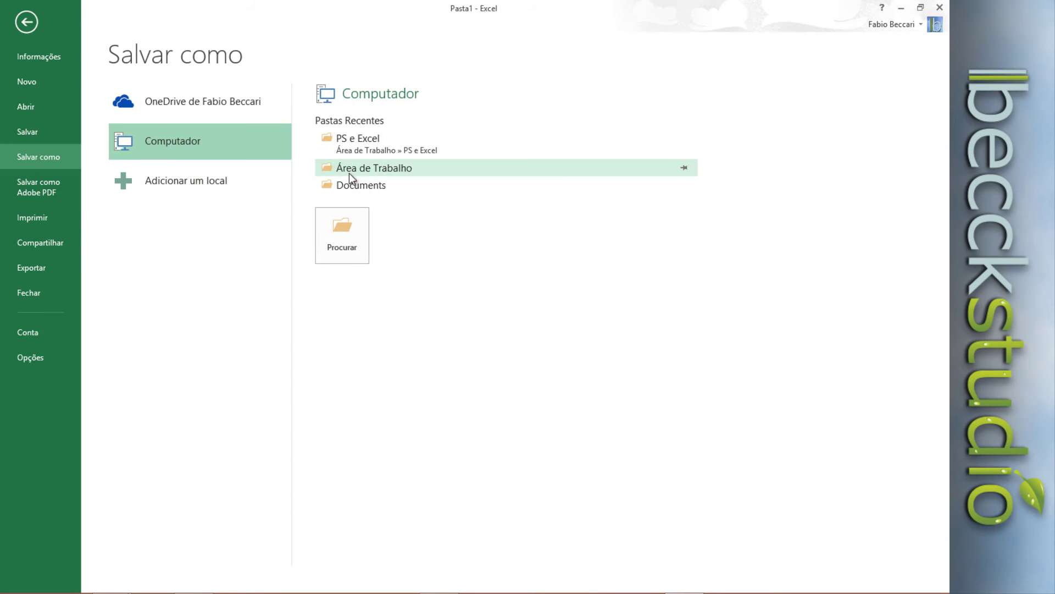
pyautogui.click(359, 171)
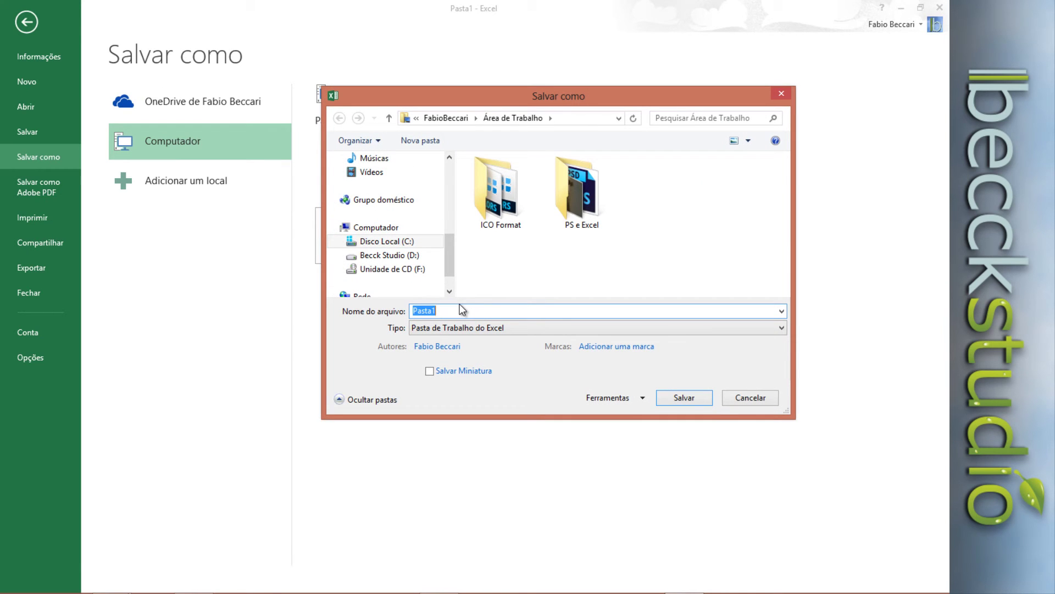
pyautogui.write('Dados')
pyautogui.click(682, 397)
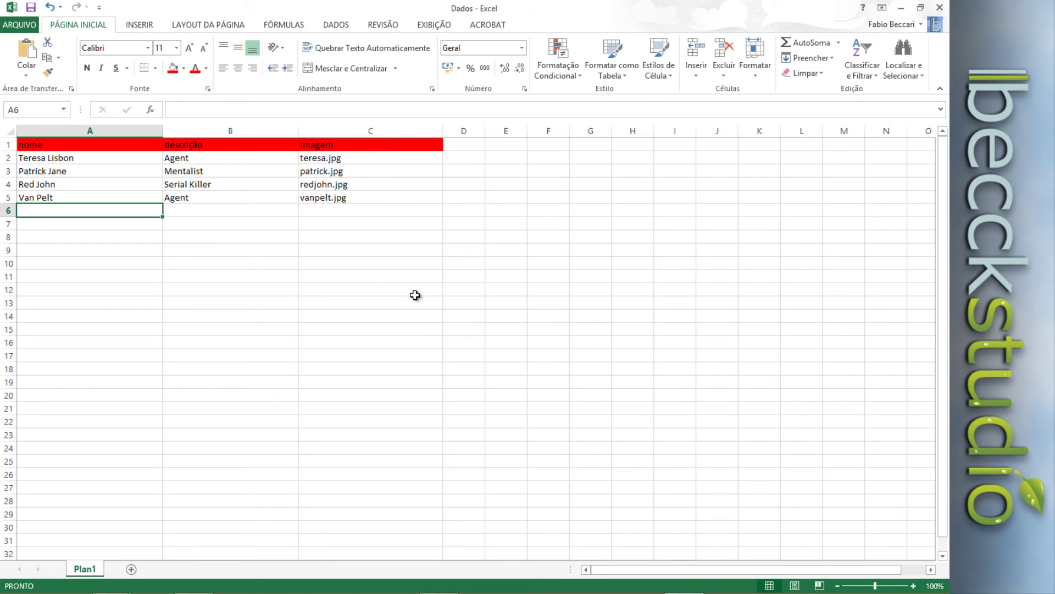
# Step: Save a copy named variaveis in the PS e Excel folder as tab-delimited text, accepting the format's loss of features
pyautogui.click(21, 26)
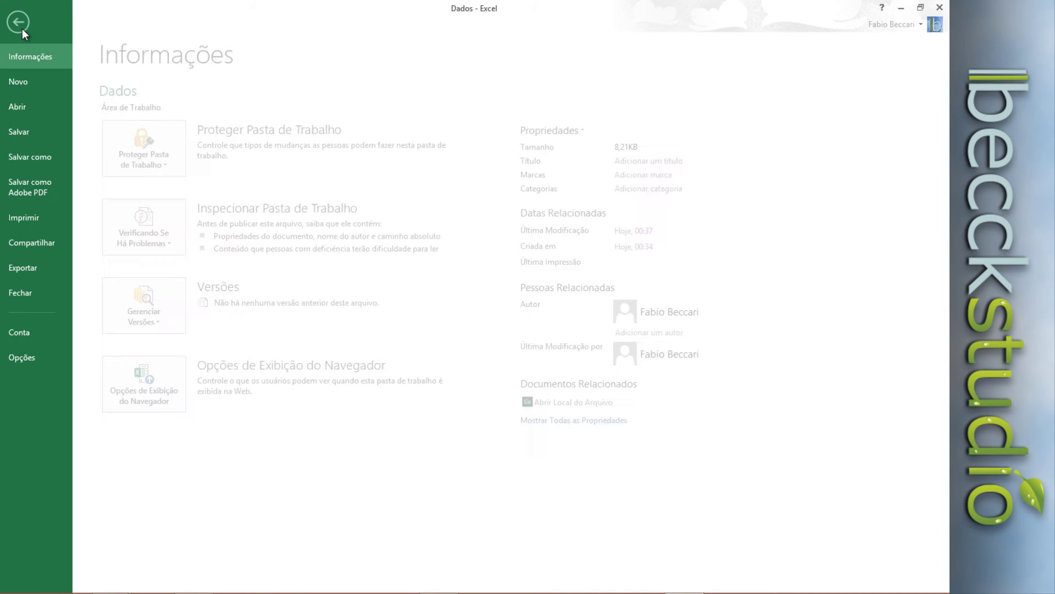
pyautogui.click(35, 157)
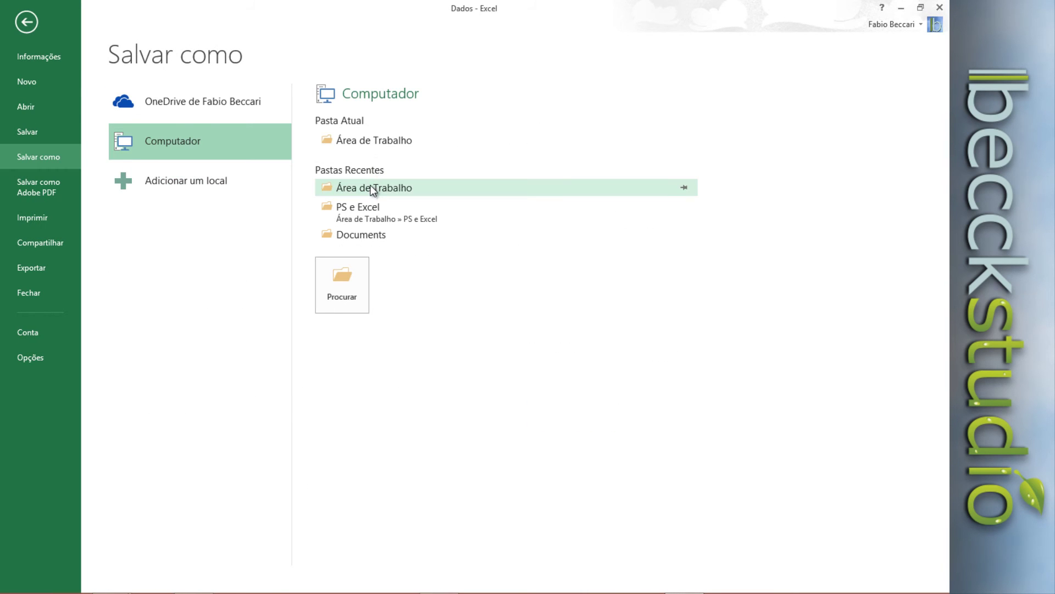
pyautogui.click(352, 213)
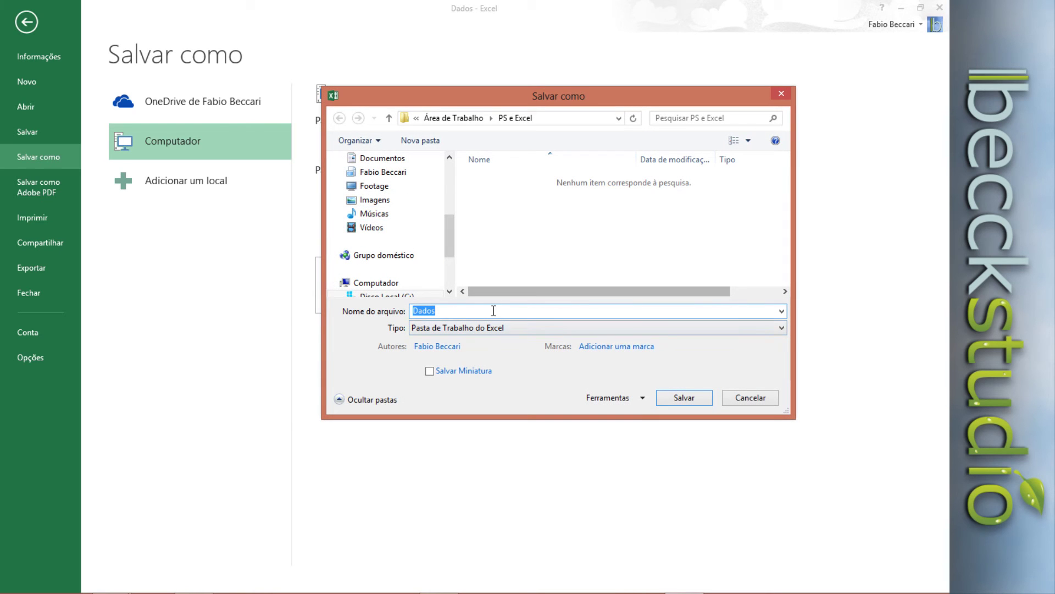
pyautogui.write('variaveis')
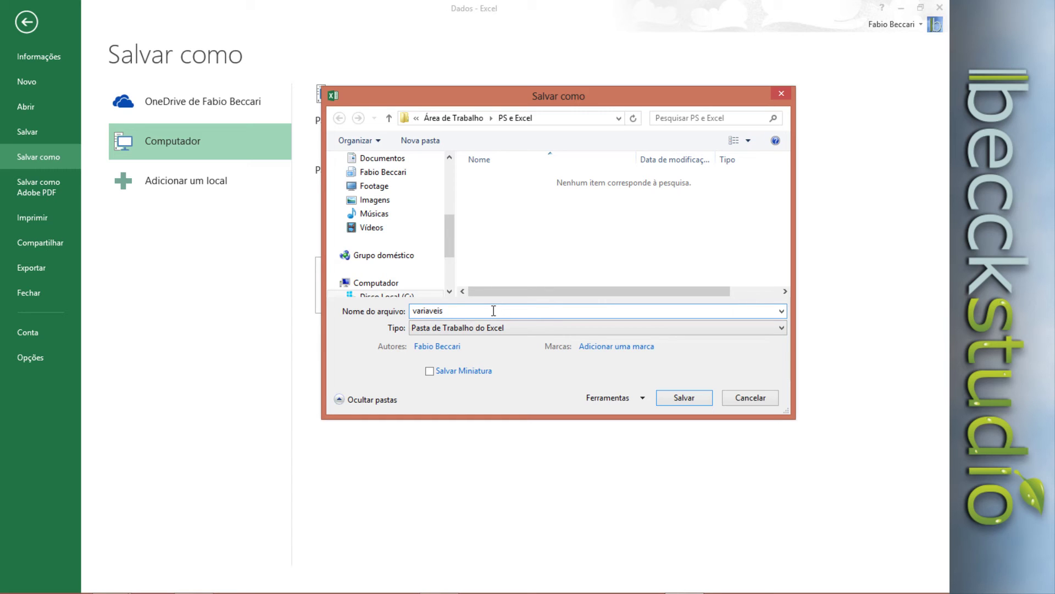
pyautogui.click(492, 325)
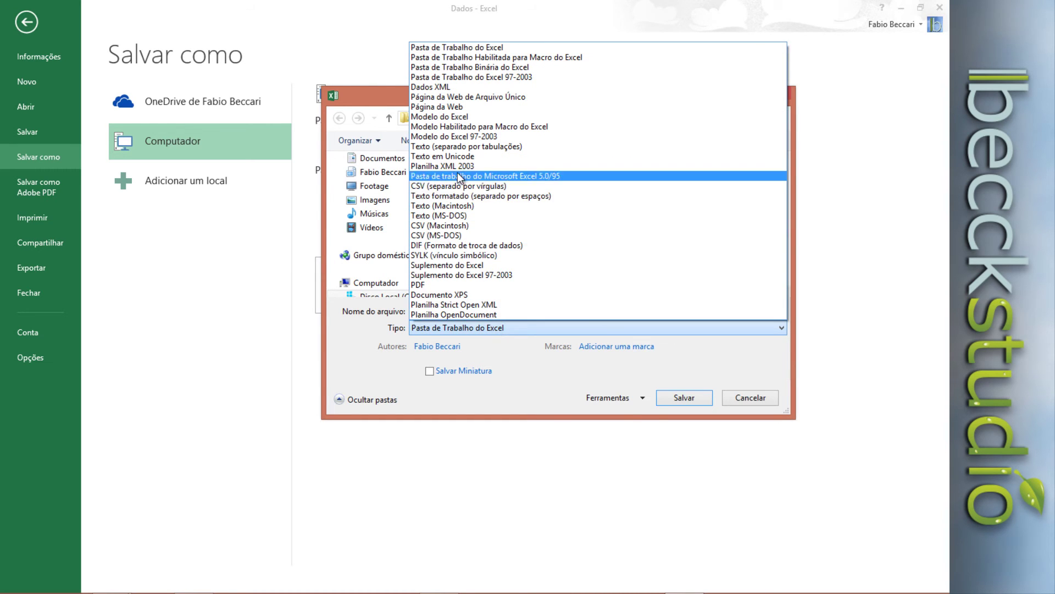
pyautogui.click(501, 147)
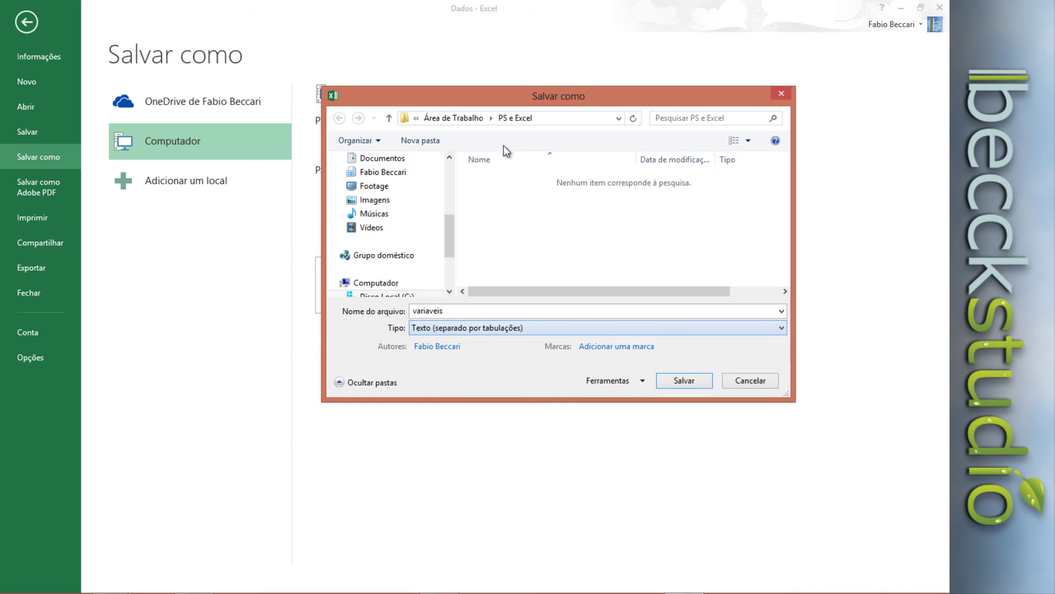
pyautogui.click(668, 381)
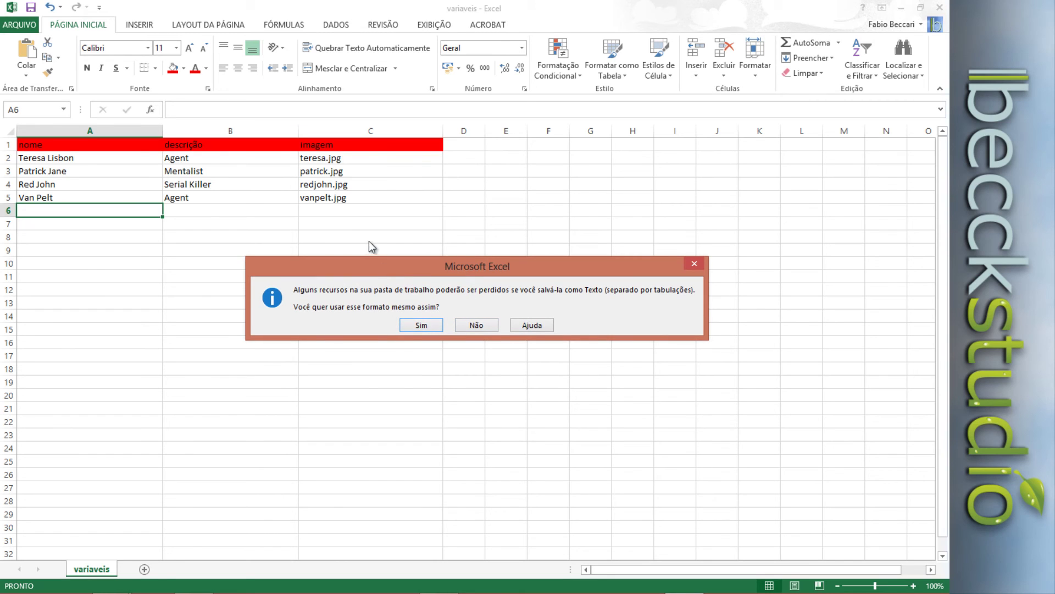
pyautogui.click(420, 326)
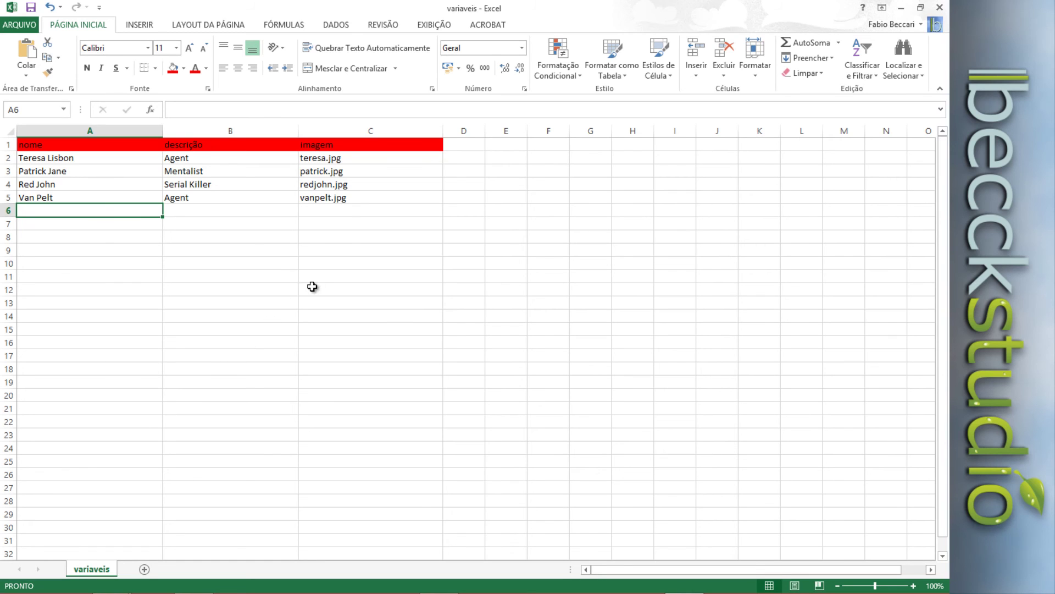
# Step: Switch to Photoshop and try to import the variaveis text file from the PS e Excel folder as variable data sets
pyautogui.click(902, 8)
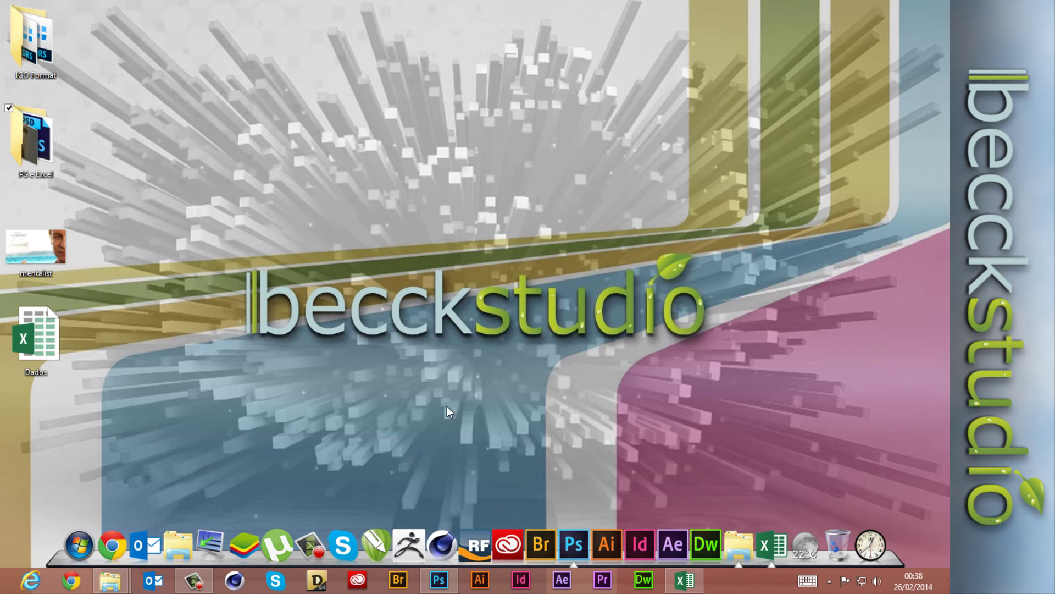
pyautogui.click(439, 579)
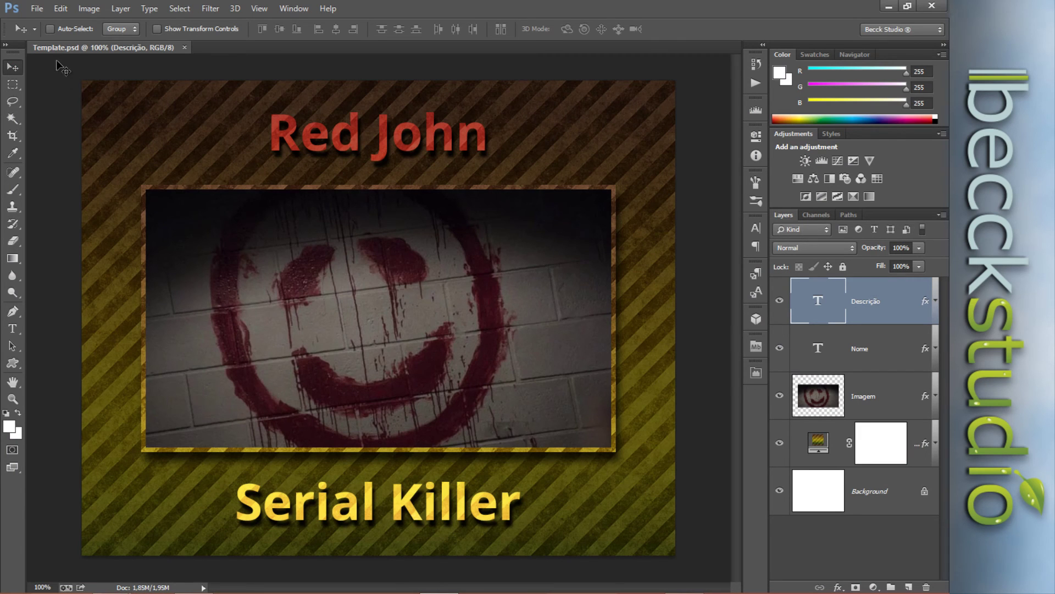
pyautogui.click(38, 9)
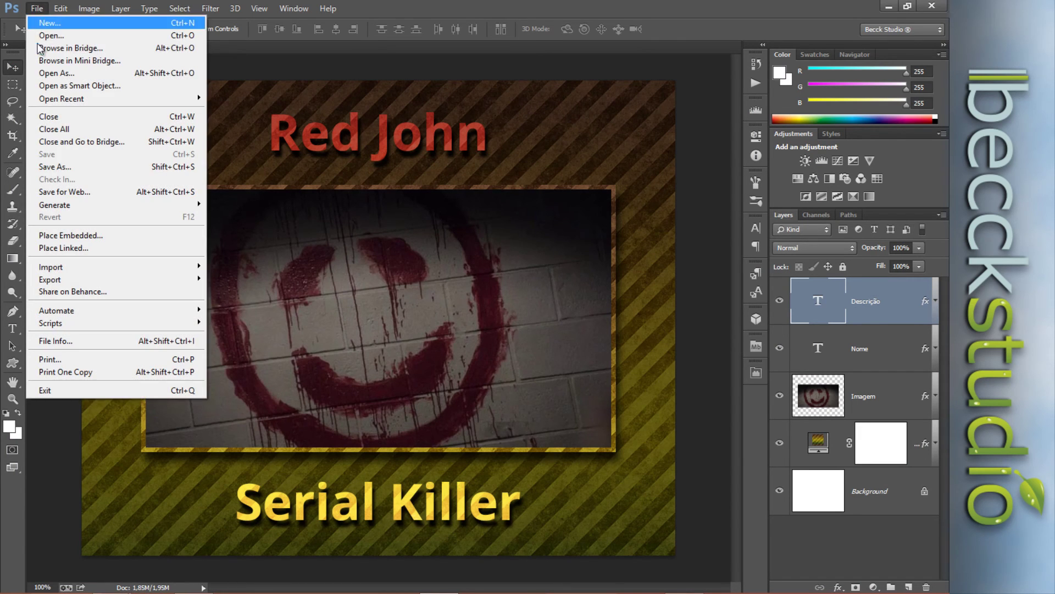
pyautogui.moveTo(108, 269)
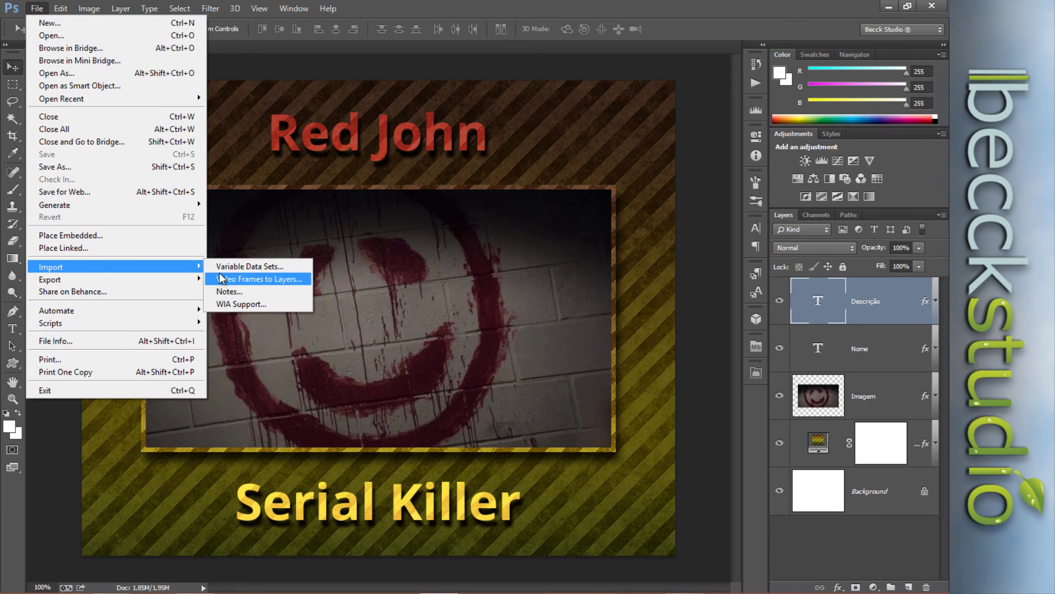
pyautogui.click(275, 270)
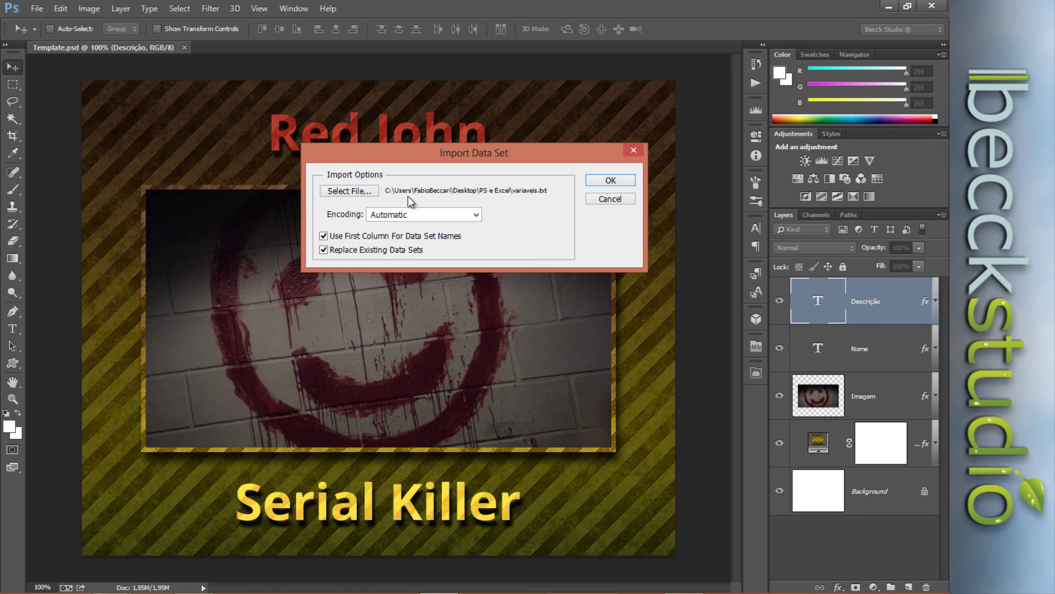
pyautogui.click(348, 190)
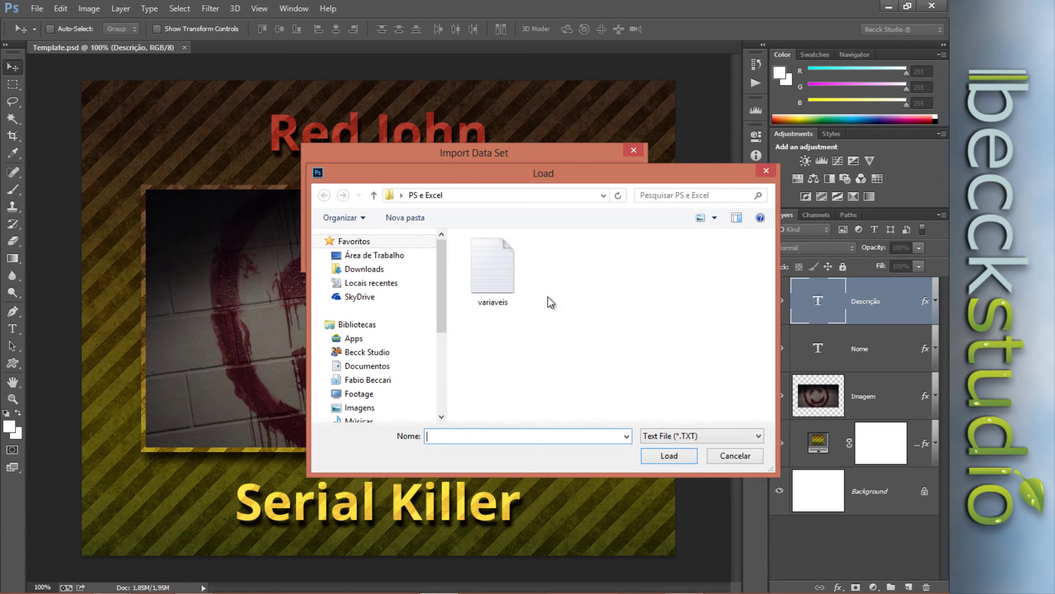
pyautogui.click(490, 272)
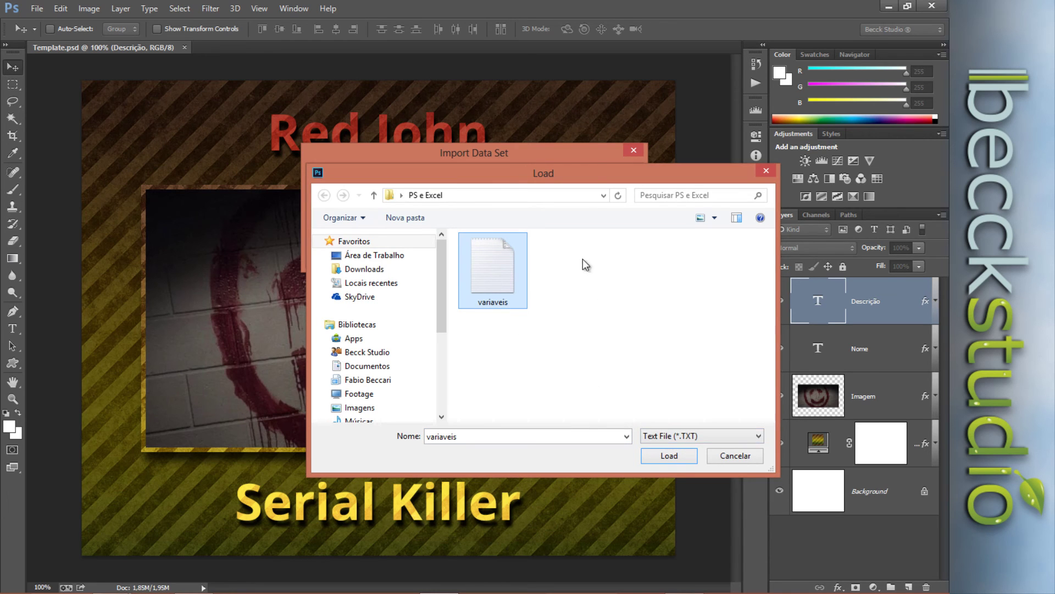
pyautogui.moveTo(581, 177); pyautogui.dragTo(517, 199)
pyautogui.click(596, 480)
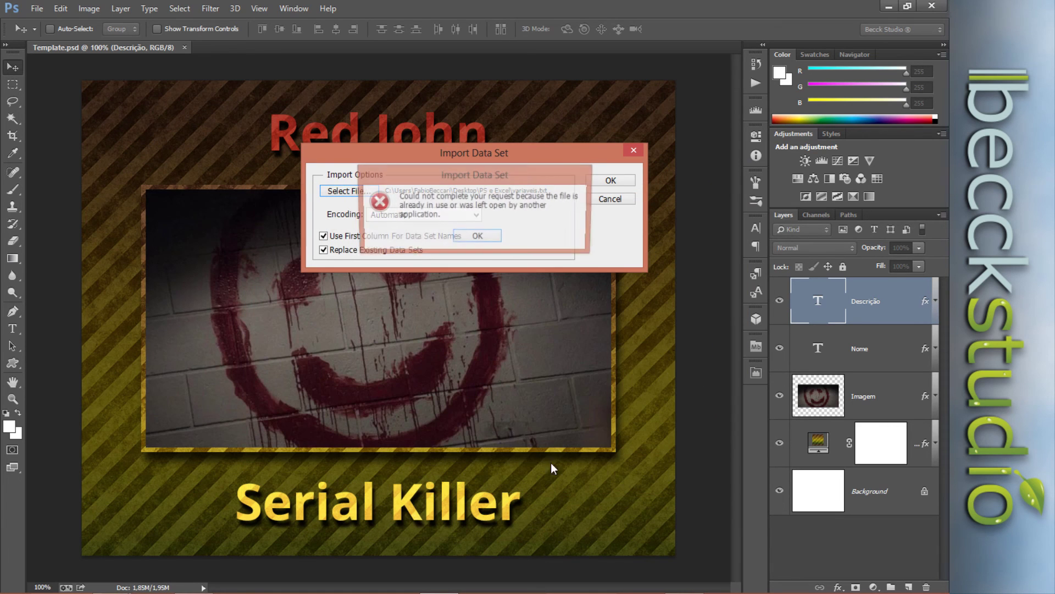
pyautogui.click(478, 236)
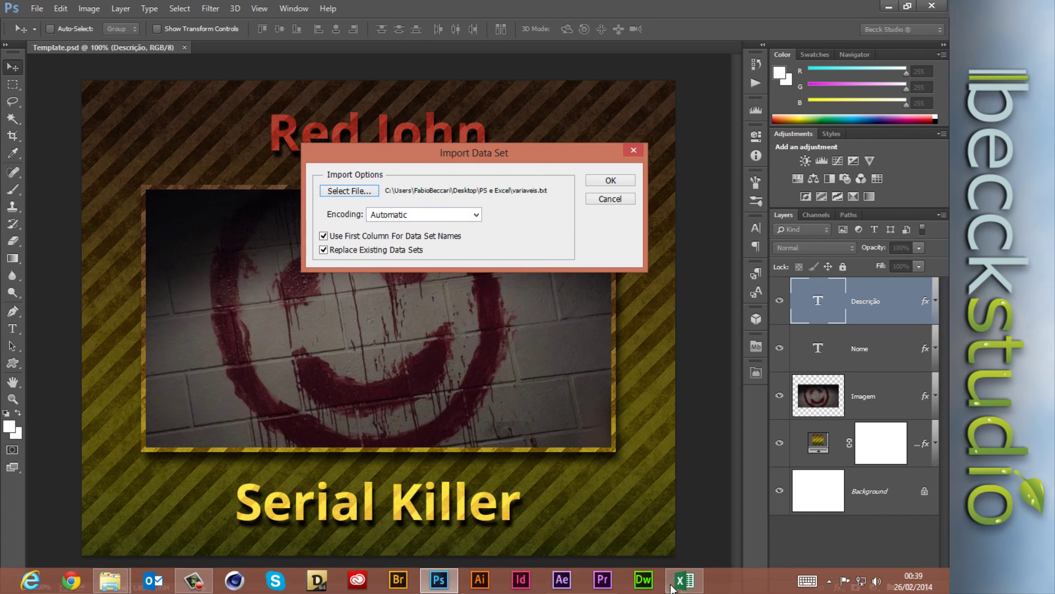
# Step: Switch to Excel and close the variaveis workbook without saving its changes
pyautogui.click(685, 587)
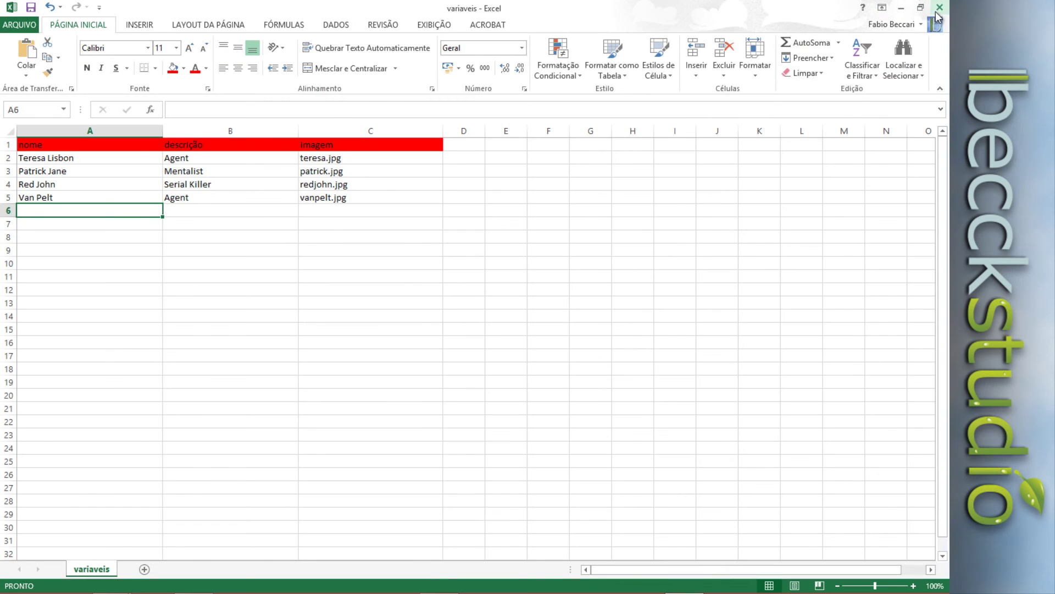
pyautogui.click(938, 8)
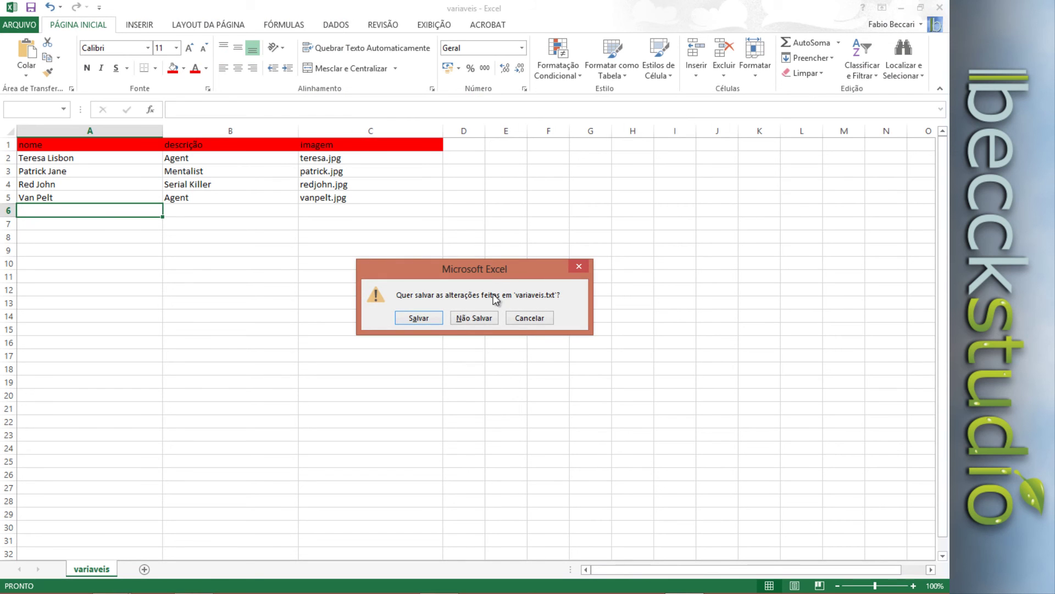
pyautogui.click(418, 319)
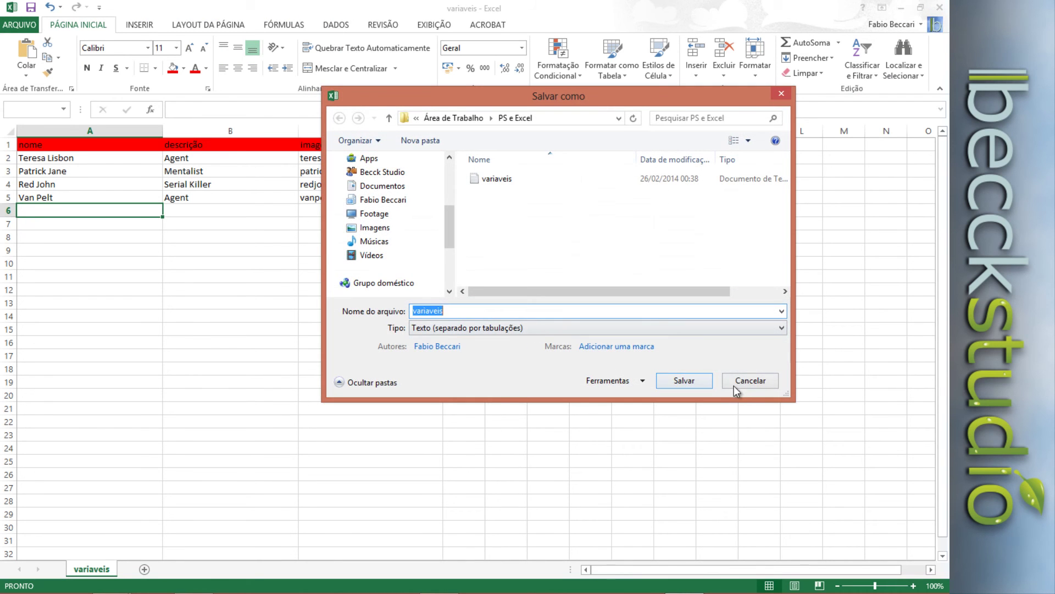
pyautogui.click(751, 385)
pyautogui.click(470, 318)
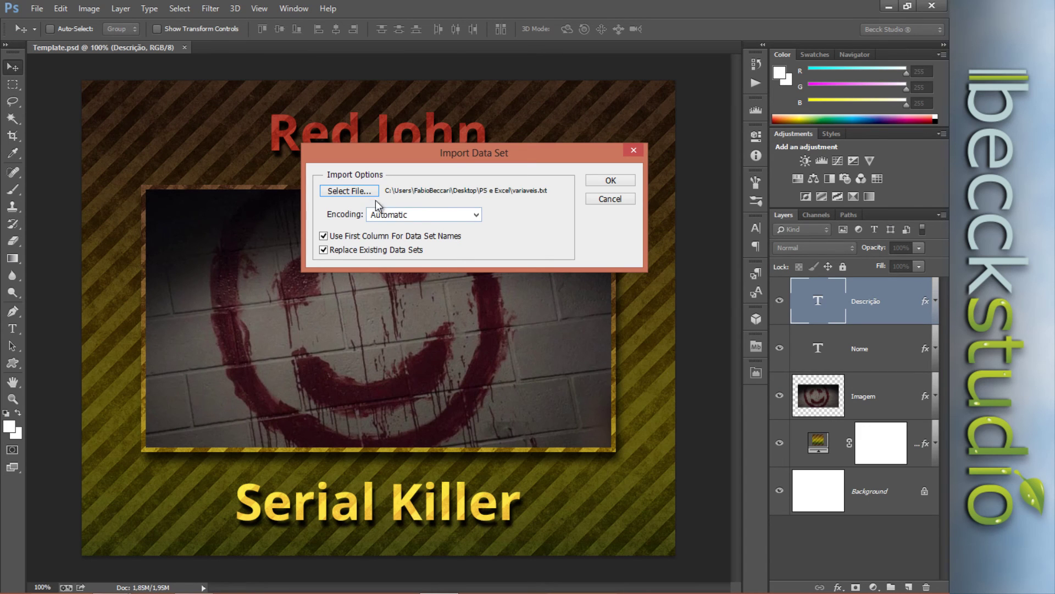
# Step: Import the variaveis text file from the PS e Excel folder as data sets, using the first column for data set names
pyautogui.click(363, 194)
pyautogui.click(436, 291)
pyautogui.doubleClick(437, 303)
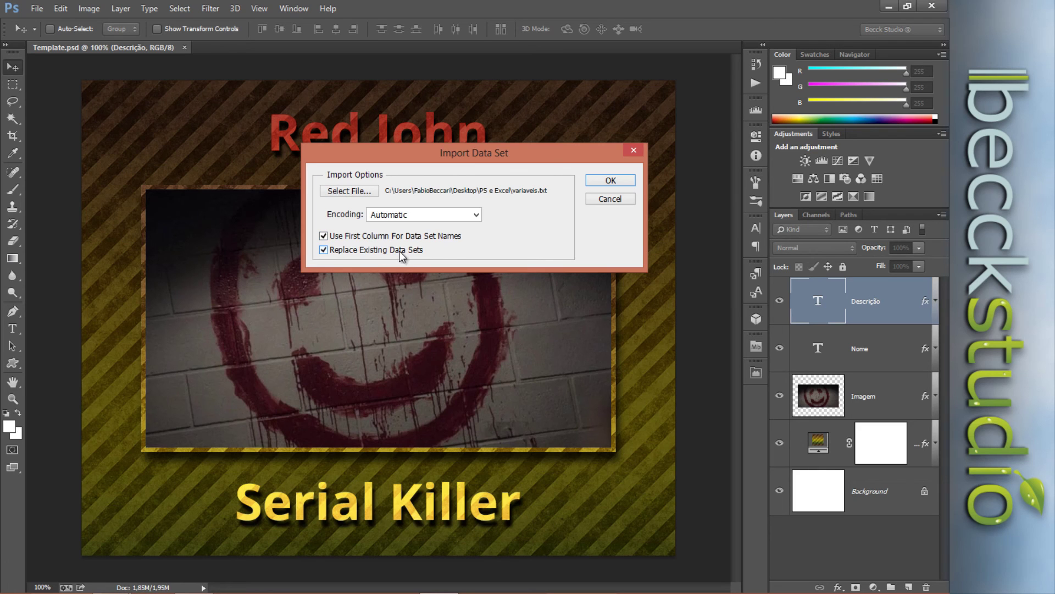
pyautogui.click(324, 252)
pyautogui.click(600, 183)
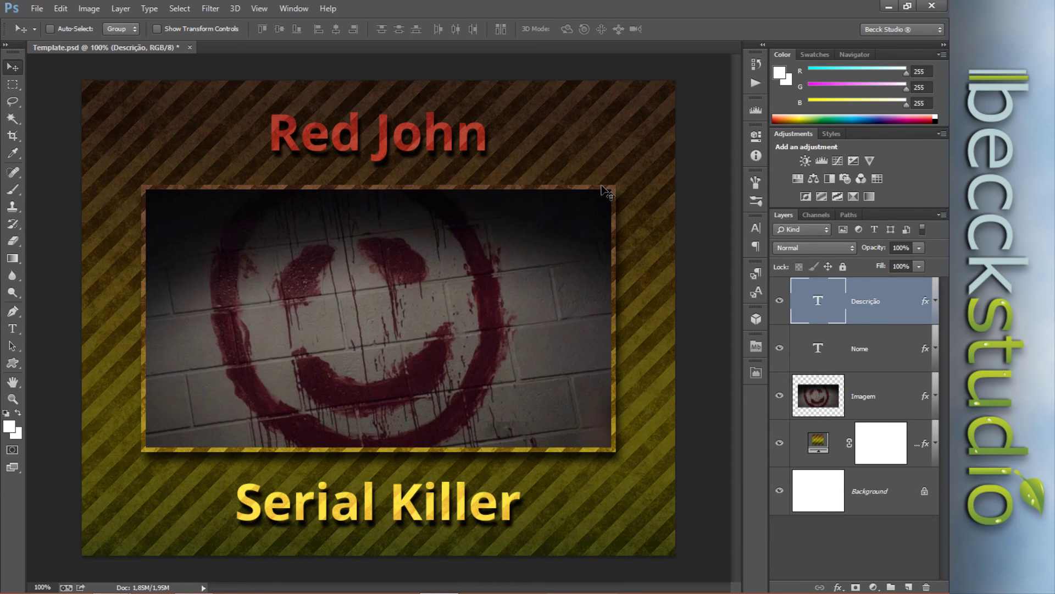
# Step: Preview the Teresa Lisbon, Patrick Jane, Red John and Van Pelt data sets on the template through Apply Data Set
pyautogui.click(88, 11)
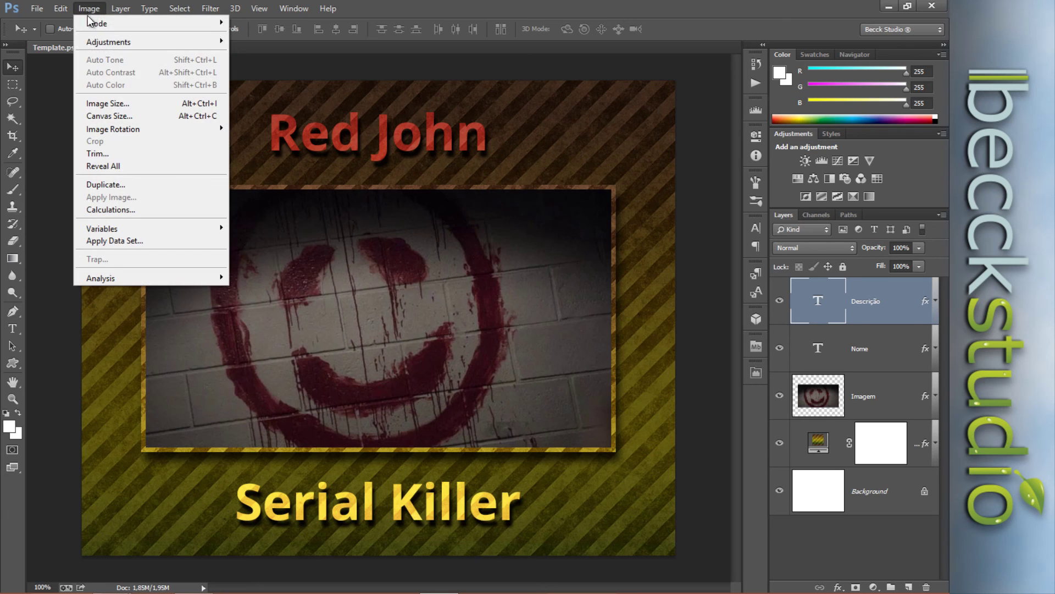
pyautogui.click(101, 240)
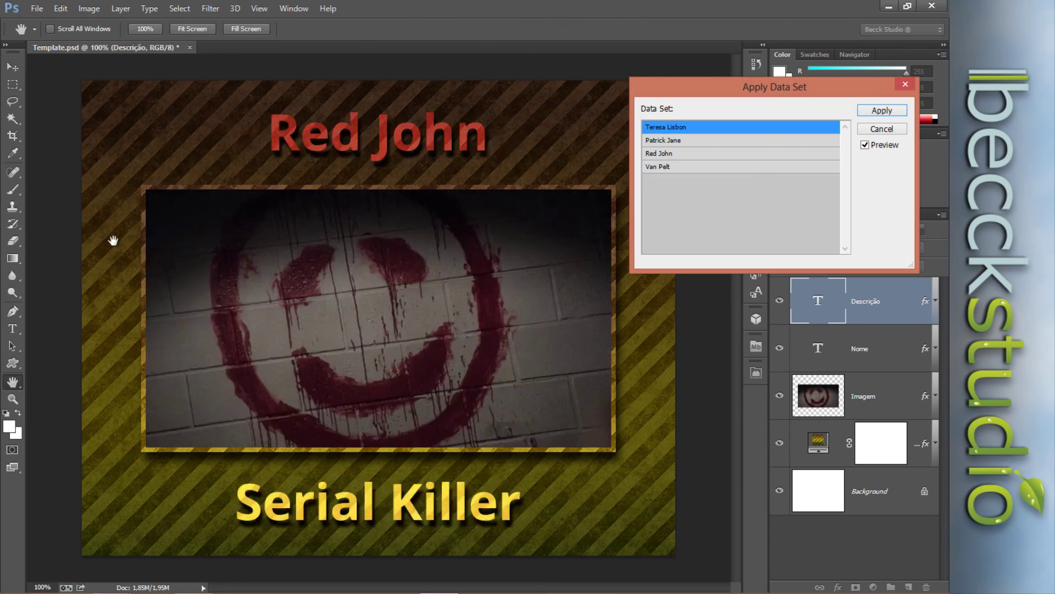
pyautogui.moveTo(785, 88); pyautogui.dragTo(794, 32)
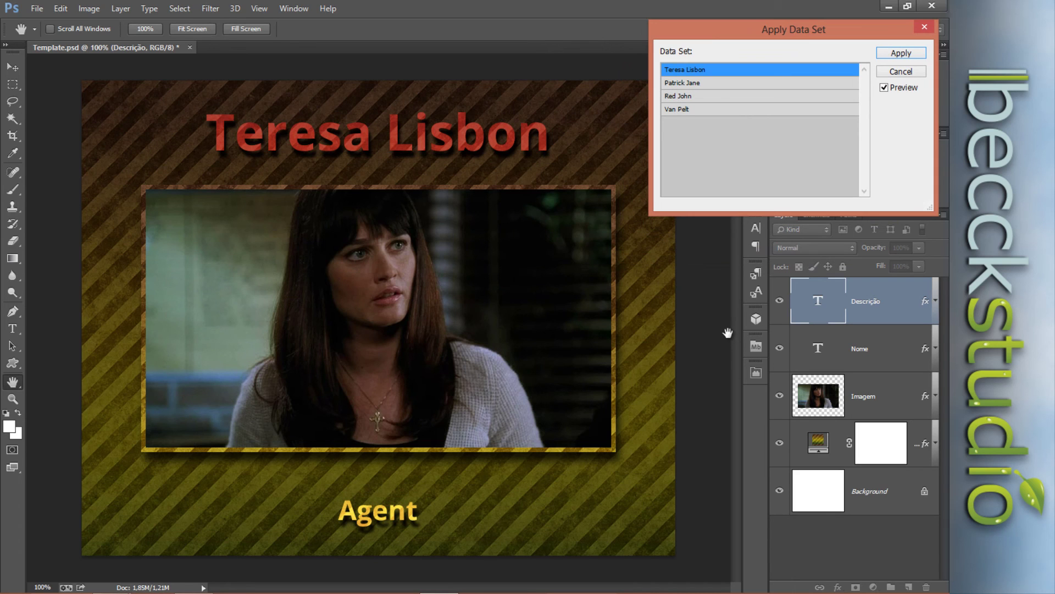
pyautogui.click(901, 86)
pyautogui.click(899, 90)
pyautogui.click(687, 84)
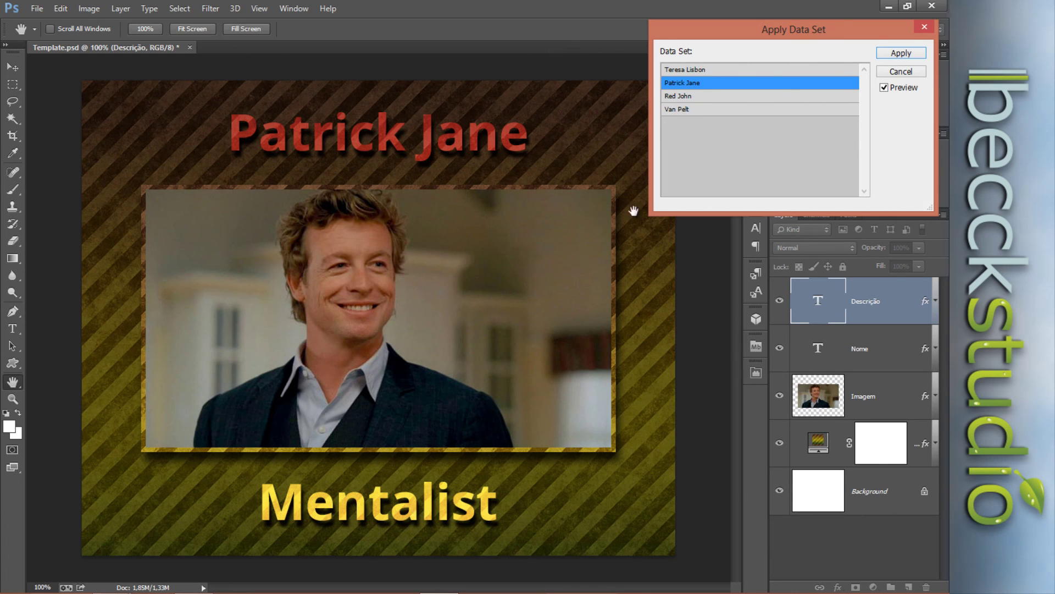
pyautogui.click(694, 97)
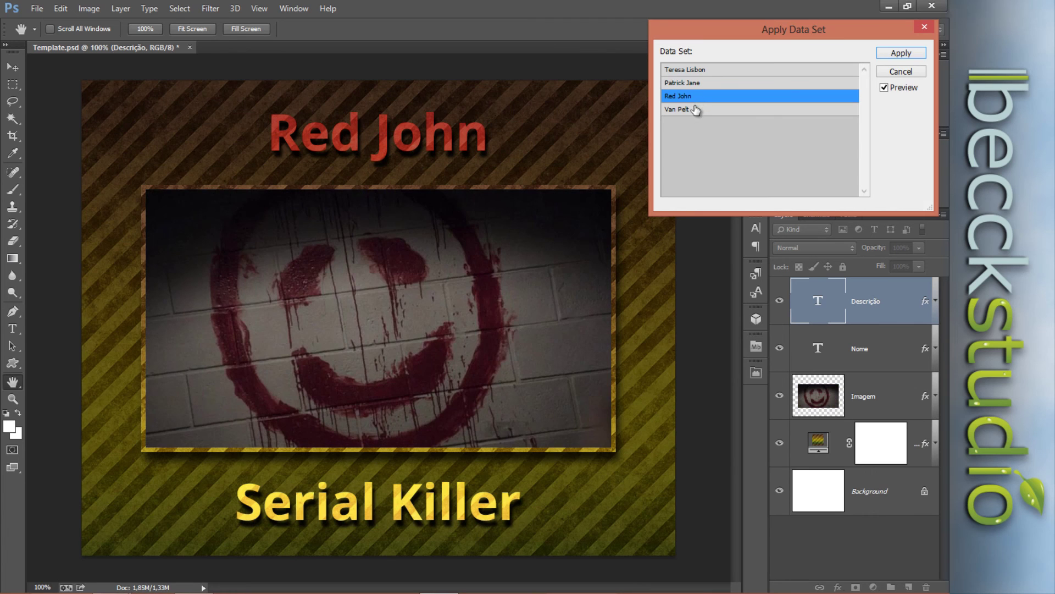
pyautogui.click(687, 112)
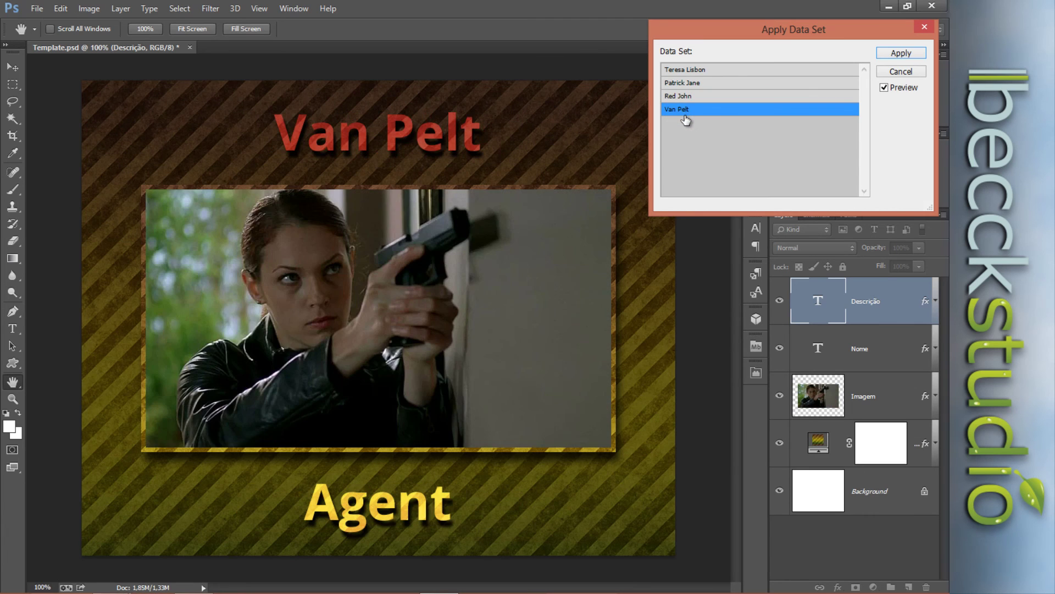
# Step: Go back through the data sets and apply Patrick Jane to the template
pyautogui.click(683, 97)
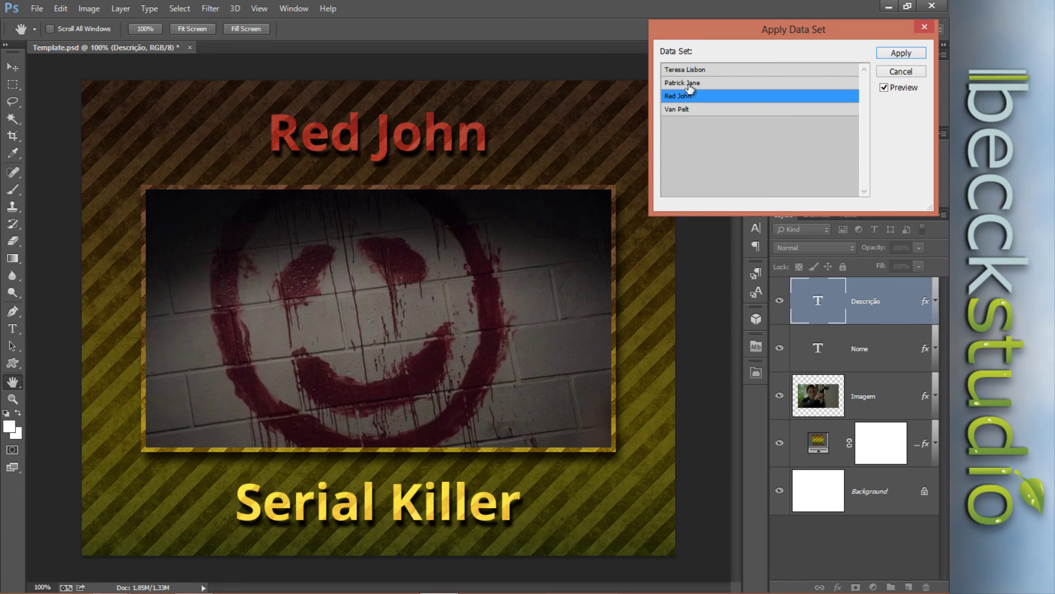
pyautogui.click(690, 84)
pyautogui.click(690, 71)
pyautogui.click(691, 84)
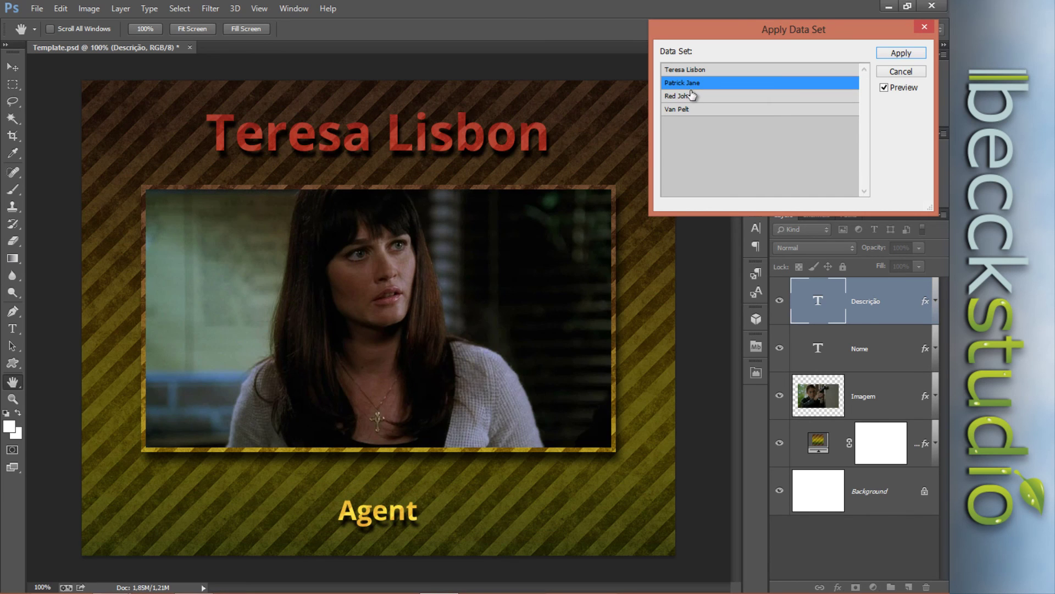
pyautogui.click(909, 50)
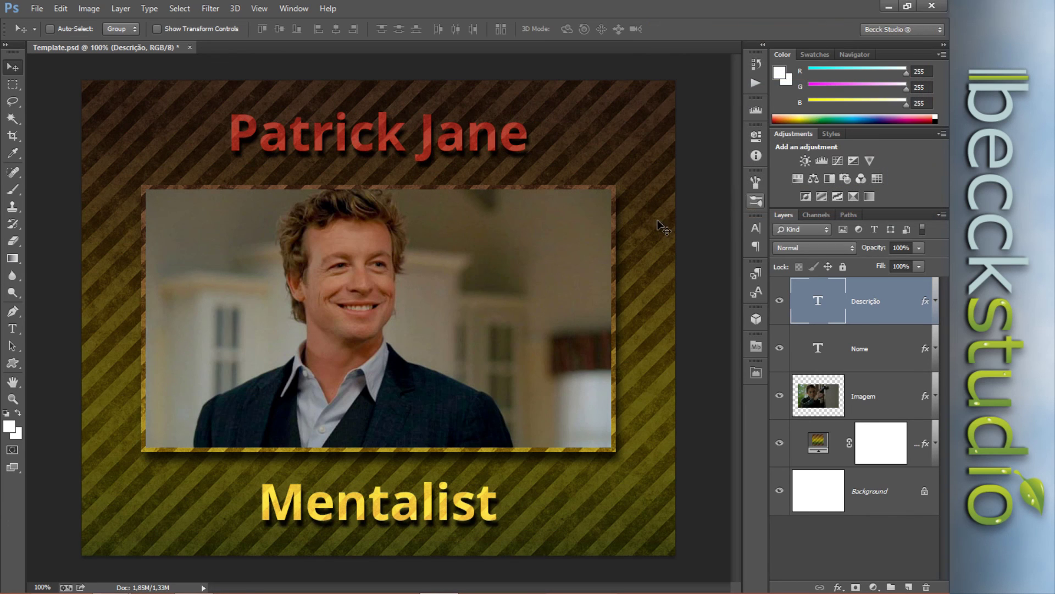
# Step: Preview the Red John data set on the template and leave Apply Data Set without applying it
pyautogui.click(88, 8)
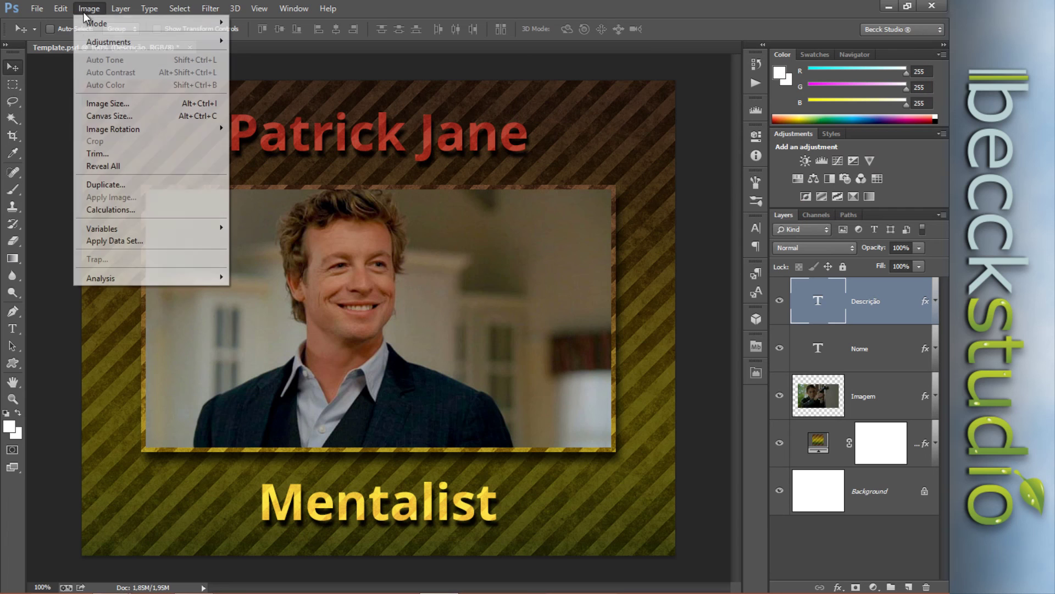
pyautogui.click(214, 242)
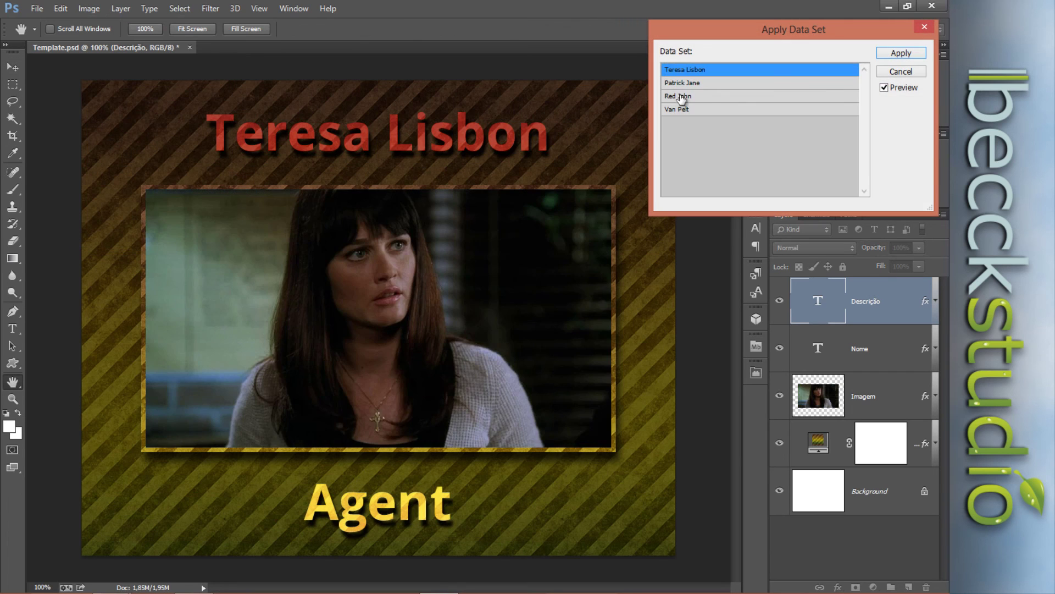
pyautogui.click(695, 96)
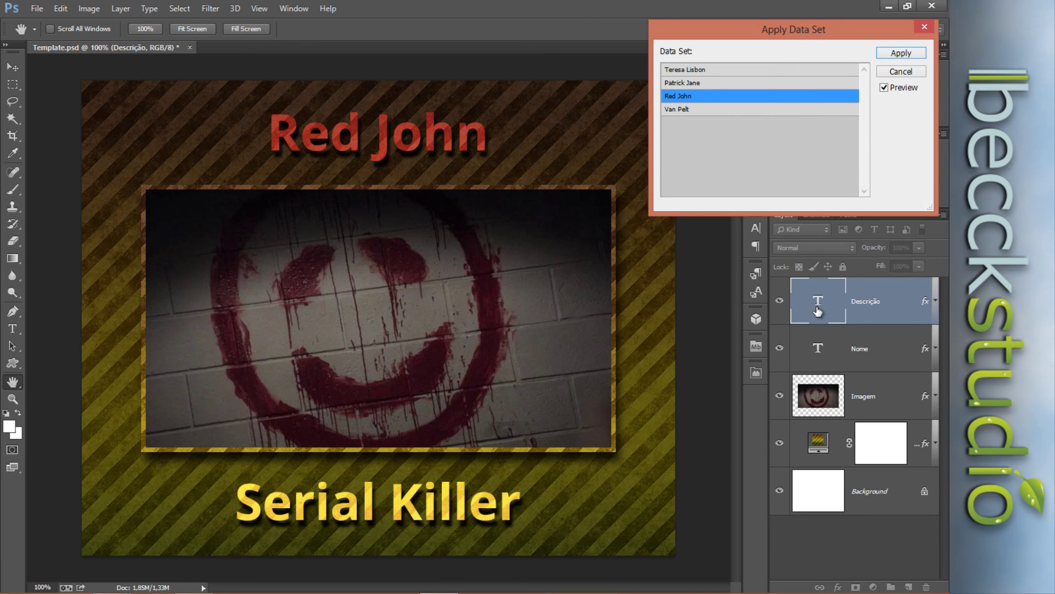
pyautogui.click(896, 74)
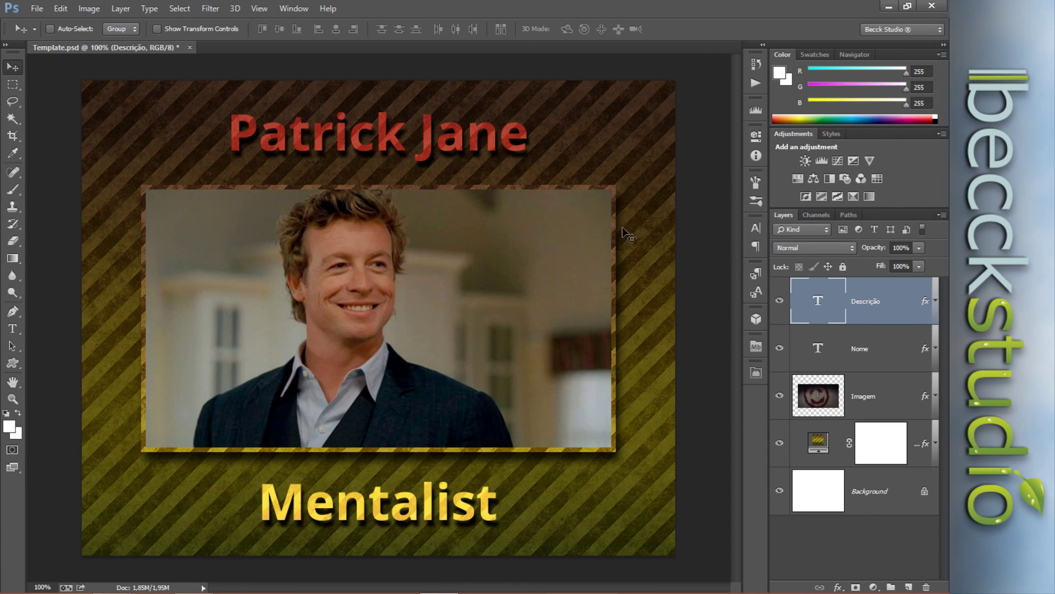
# Step: Move the mentalist image from the desktop into the PS e Excel folder and check the folder's contents
pyautogui.click(889, 7)
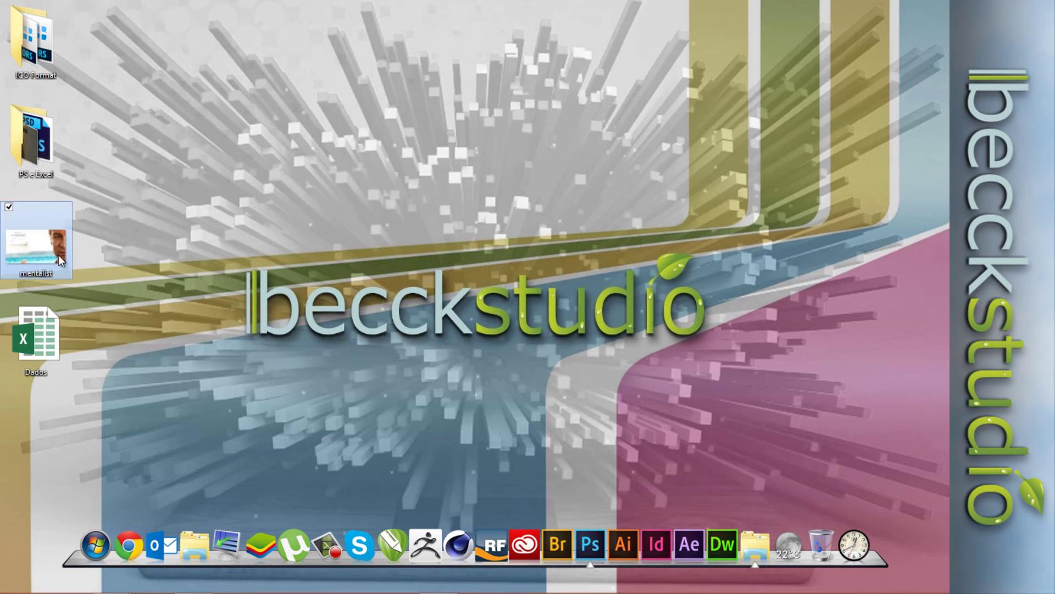
pyautogui.moveTo(48, 247); pyautogui.dragTo(40, 156)
pyautogui.click(39, 156)
pyautogui.doubleClick(40, 156)
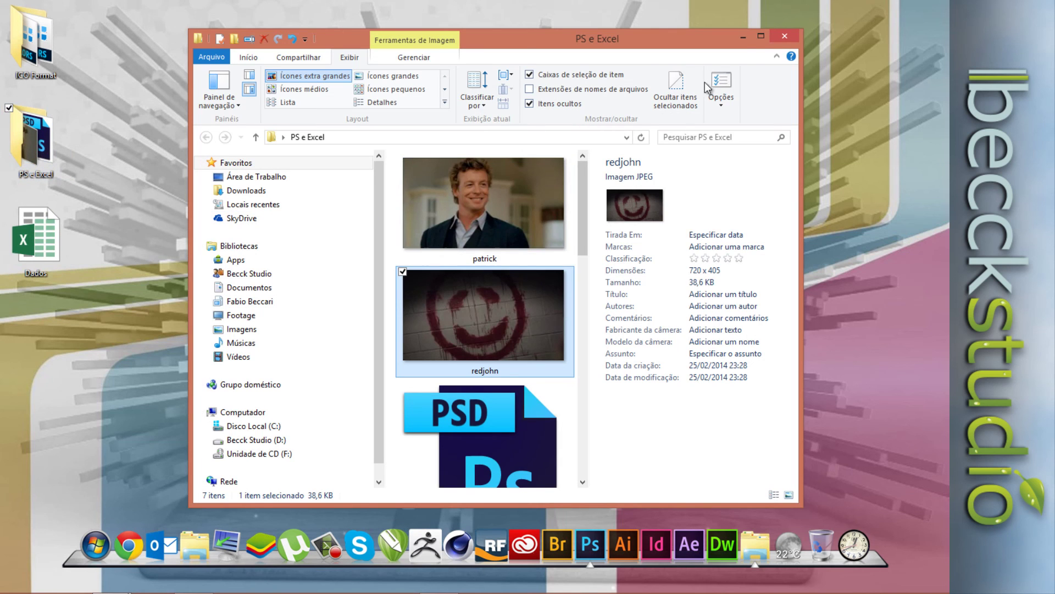
pyautogui.click(761, 35)
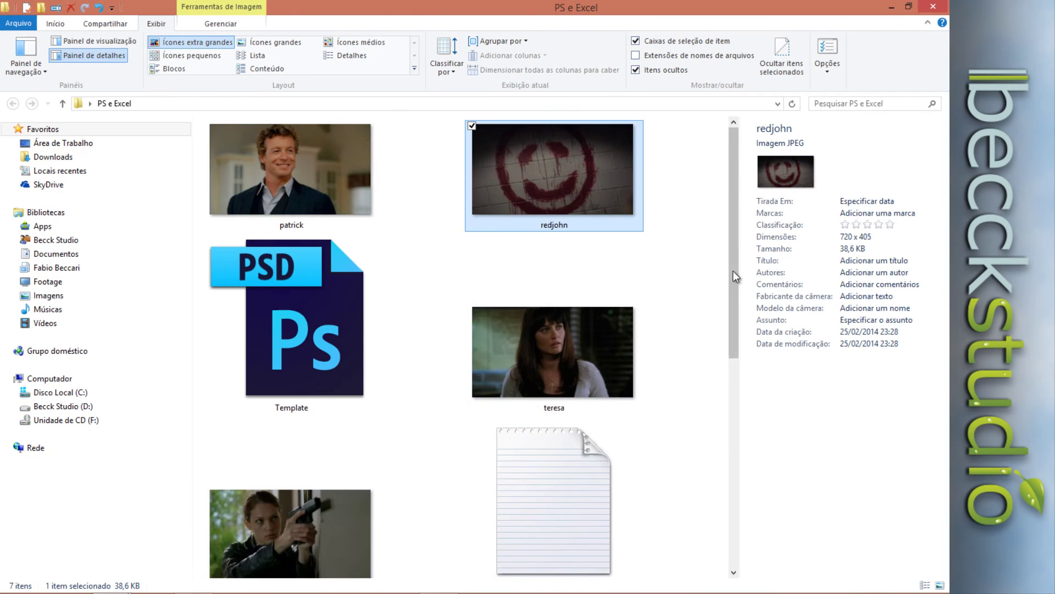
pyautogui.scroll(-2, 713, 385)
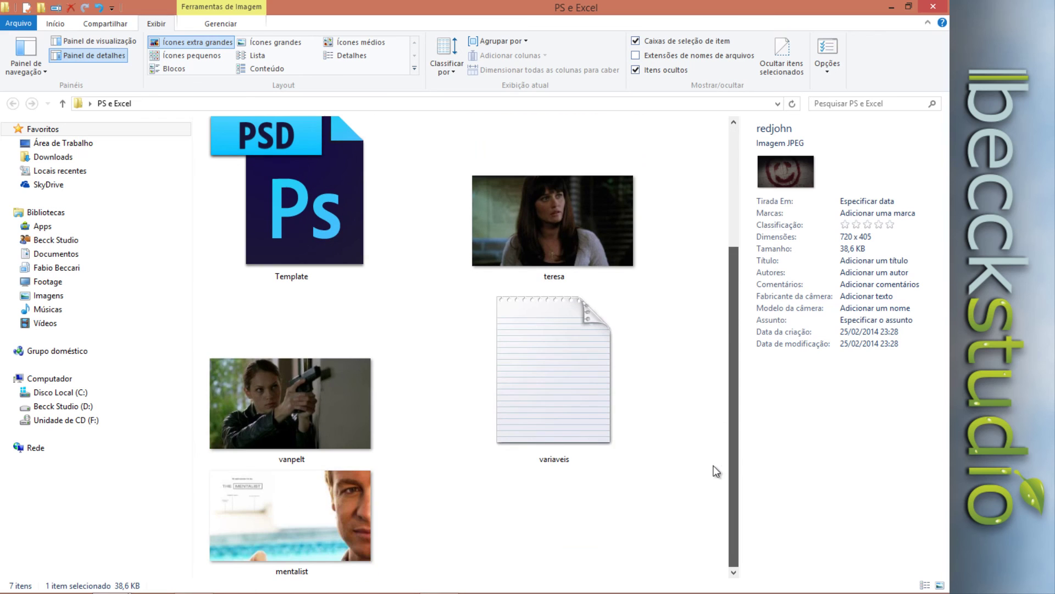
pyautogui.click(892, 6)
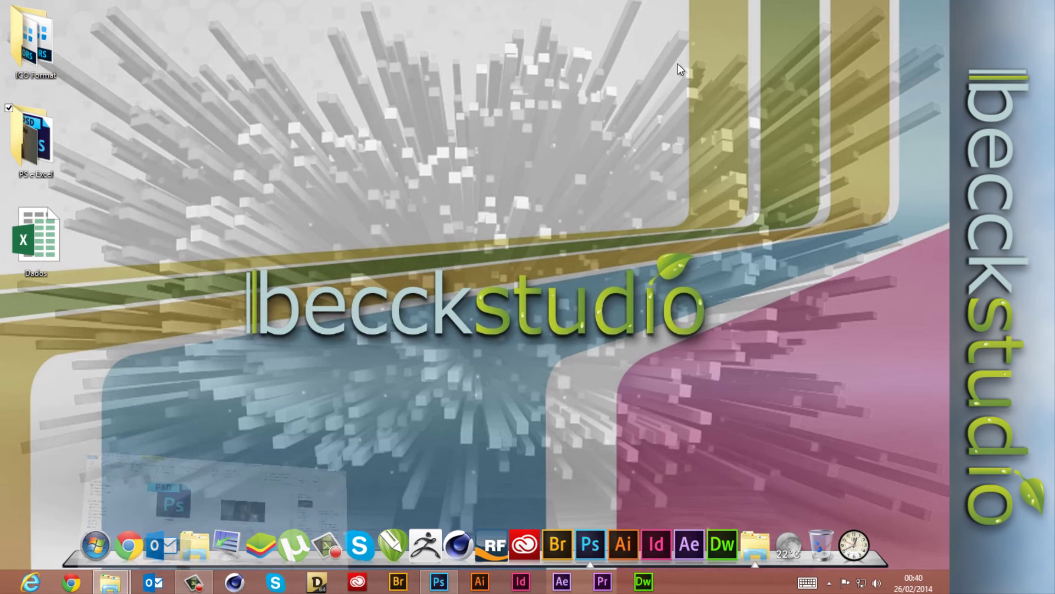
# Step: Open the Dados workbook from the desktop and fill row 6 with The Mentalist, CBS and mentalist.jpg
pyautogui.click(49, 239)
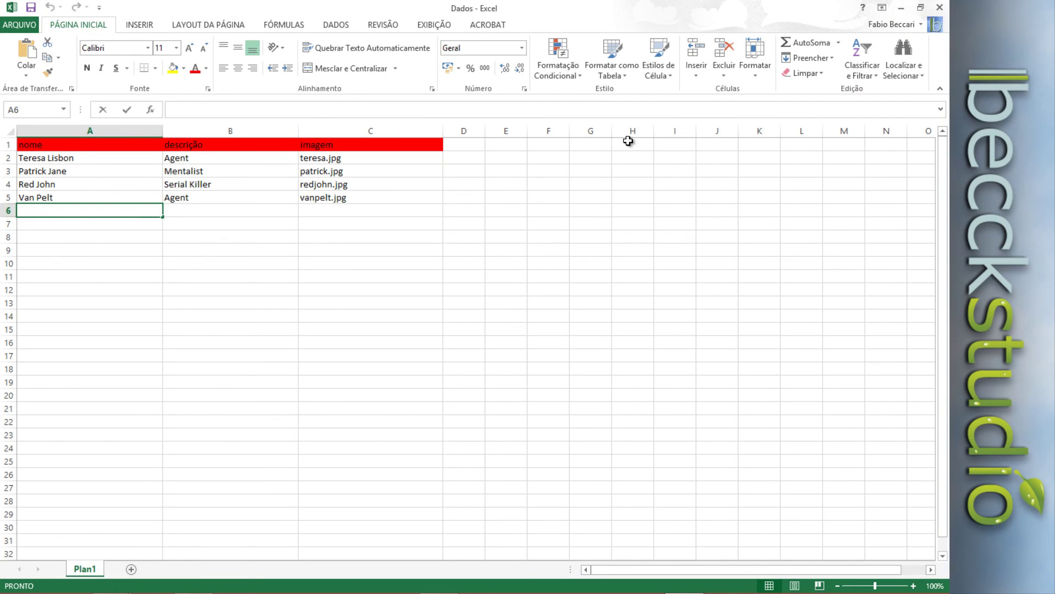
pyautogui.write('The Mentalist')
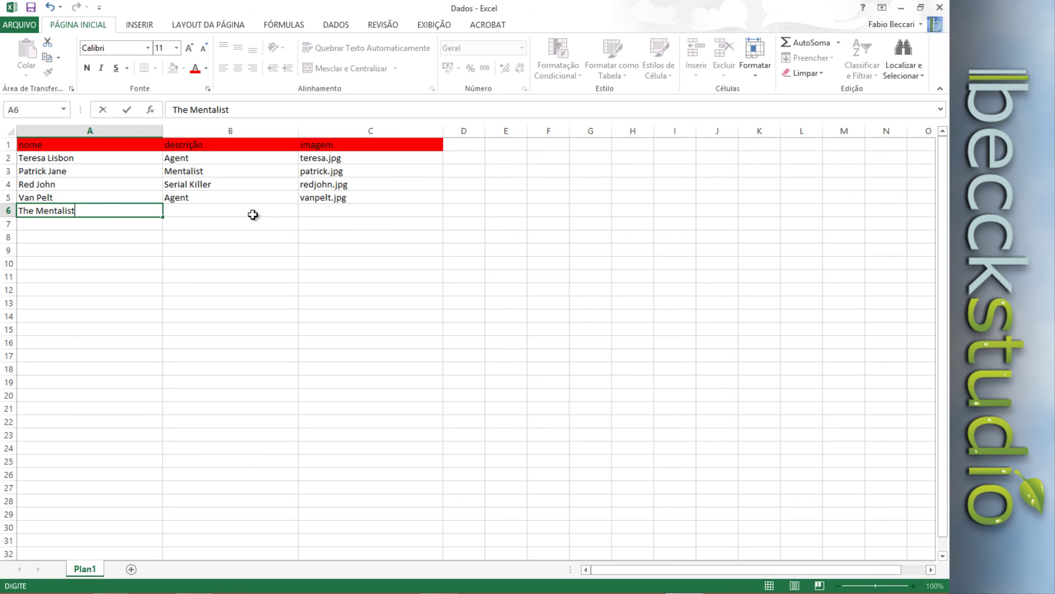
pyautogui.click(177, 214)
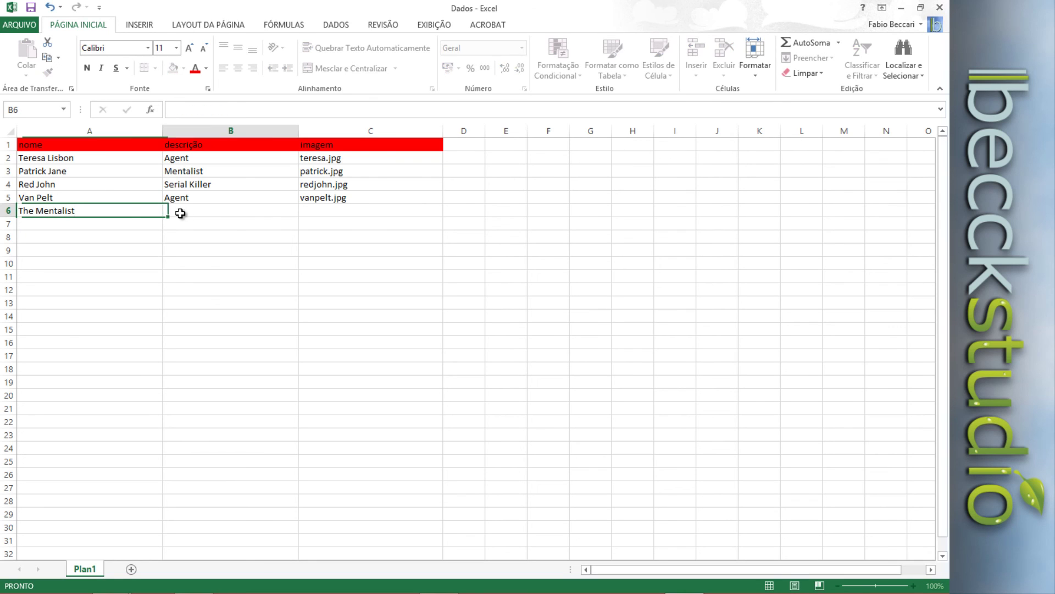
pyautogui.write('CBS')
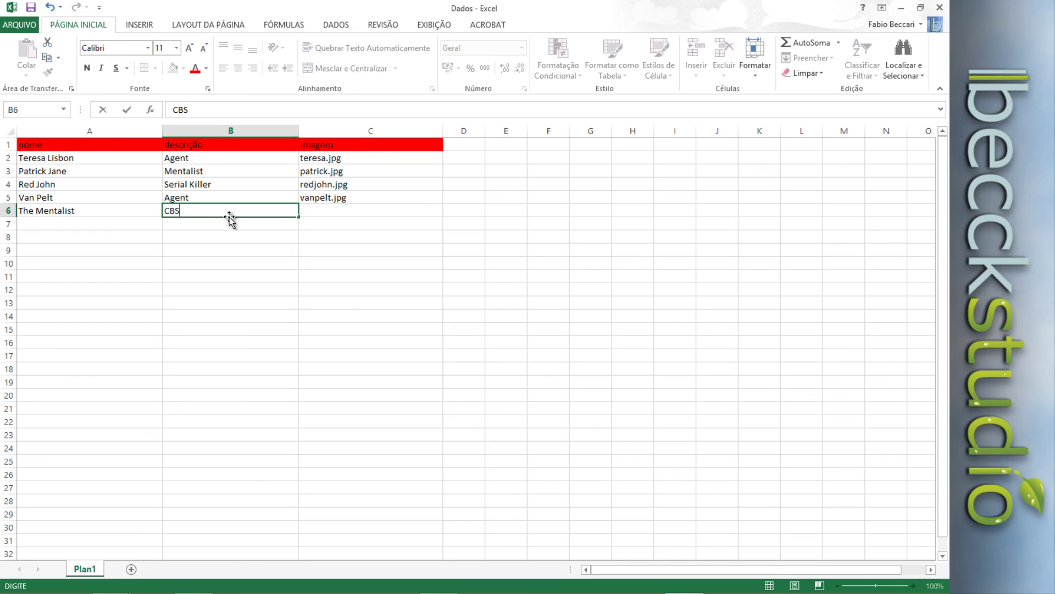
pyautogui.click(318, 213)
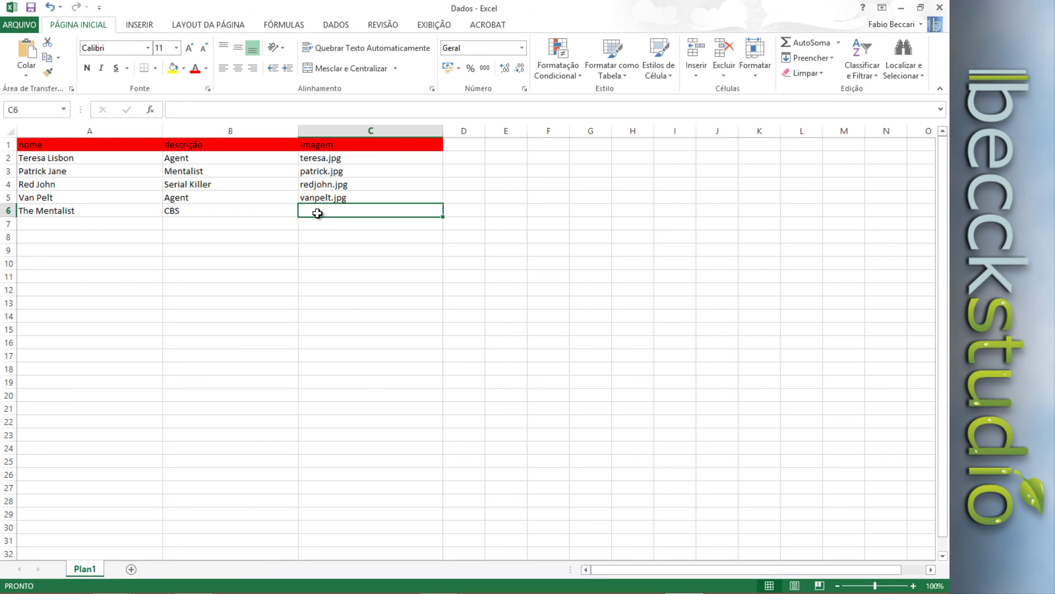
pyautogui.write('ment')
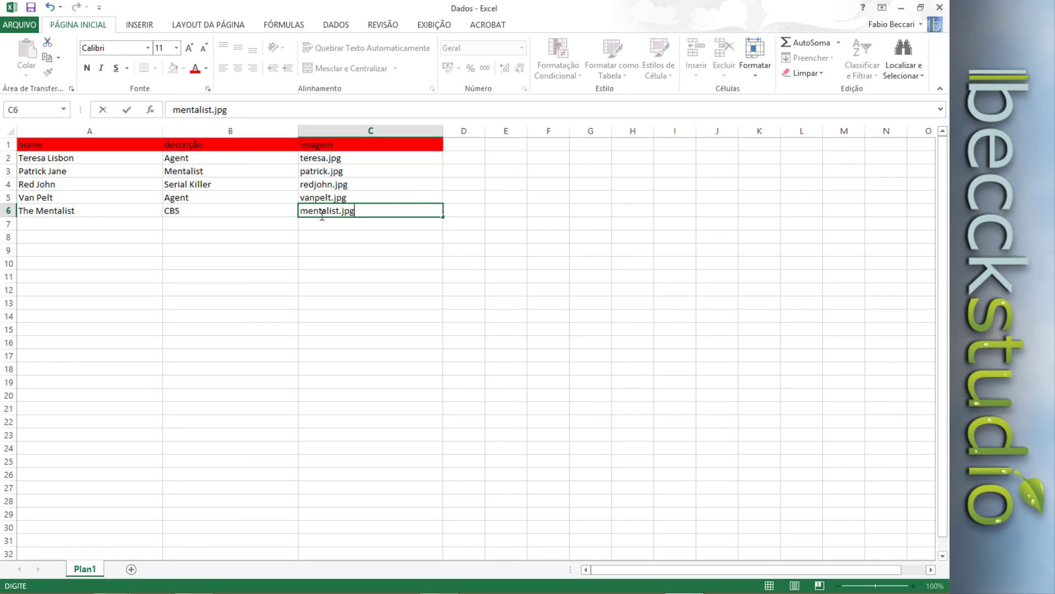
pyautogui.write('alist.jpg')
pyautogui.click(344, 249)
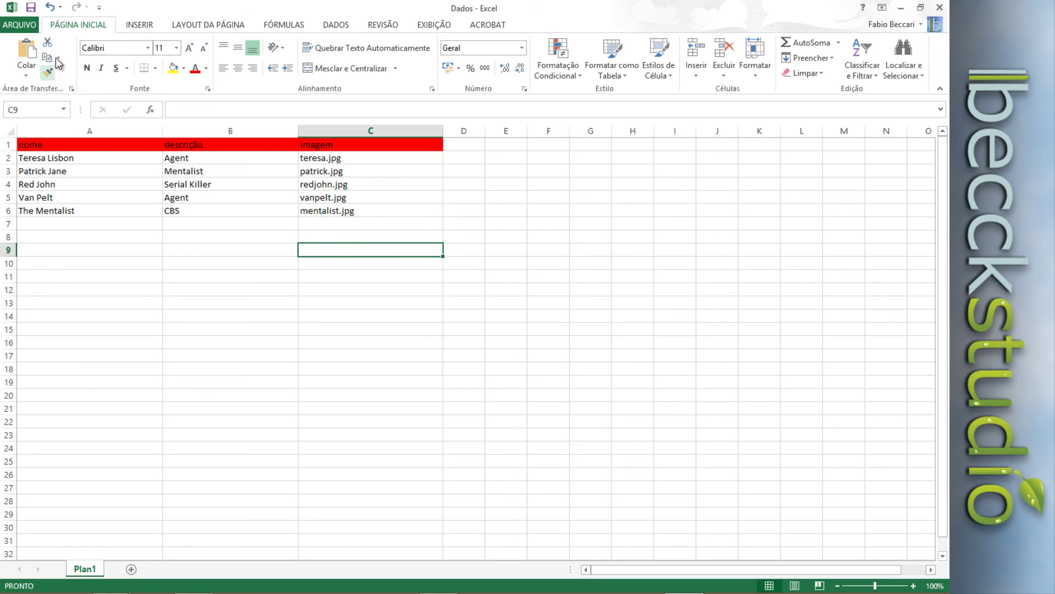
# Step: Save the workbook as tab-delimited text over variaveis in the PS e Excel folder, then close it without saving further changes
pyautogui.click(27, 28)
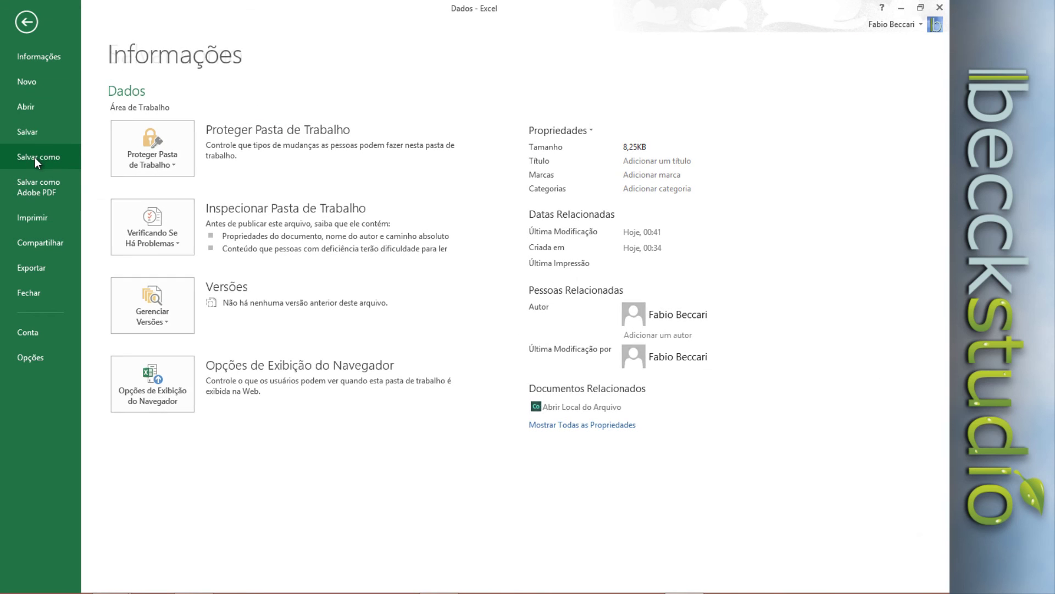
pyautogui.click(34, 157)
pyautogui.click(347, 202)
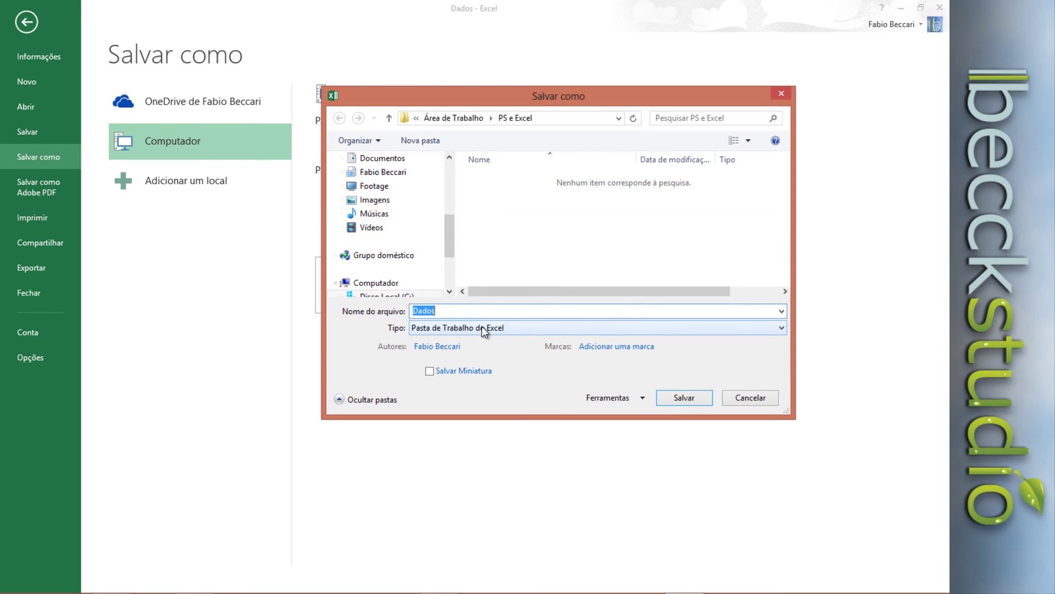
pyautogui.click(482, 326)
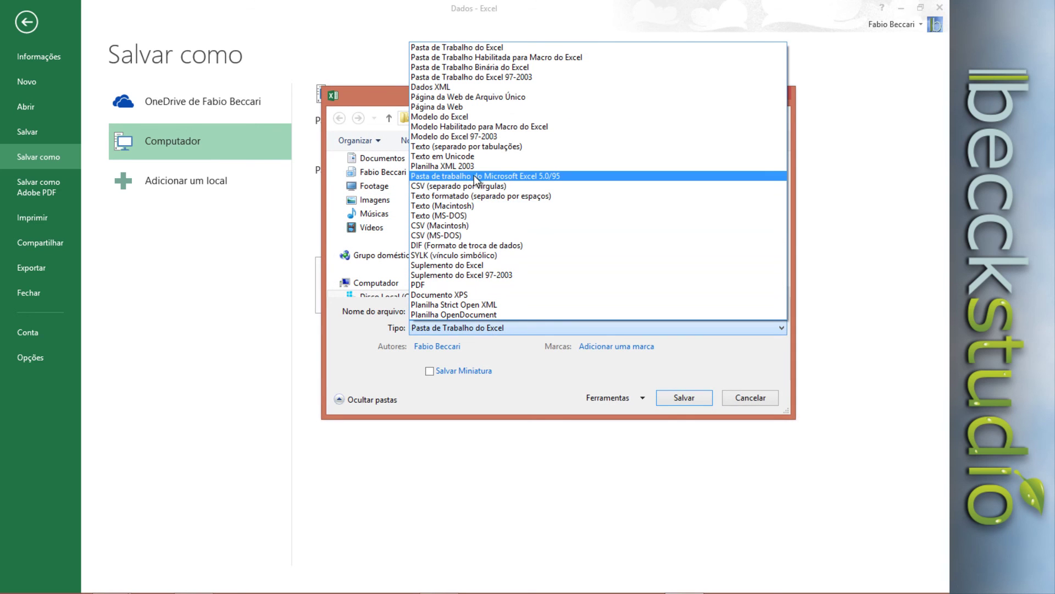
pyautogui.click(487, 147)
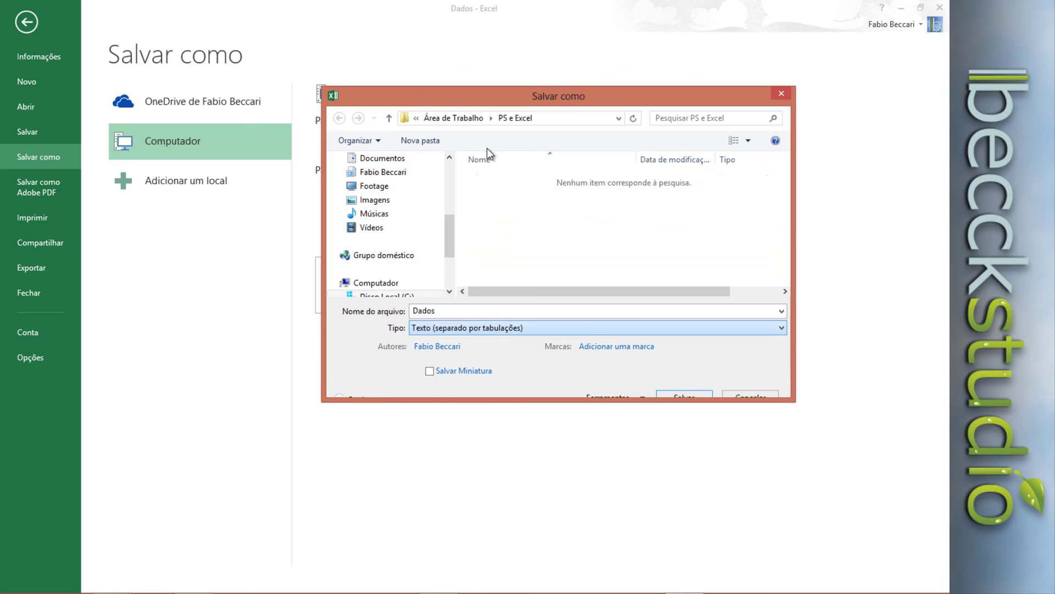
pyautogui.click(494, 178)
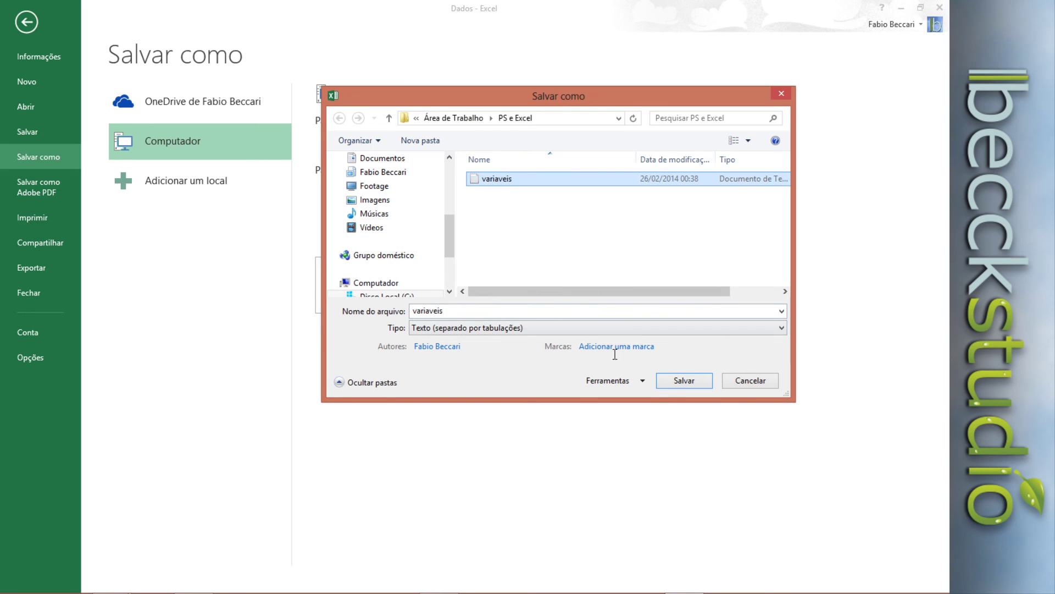
pyautogui.click(675, 381)
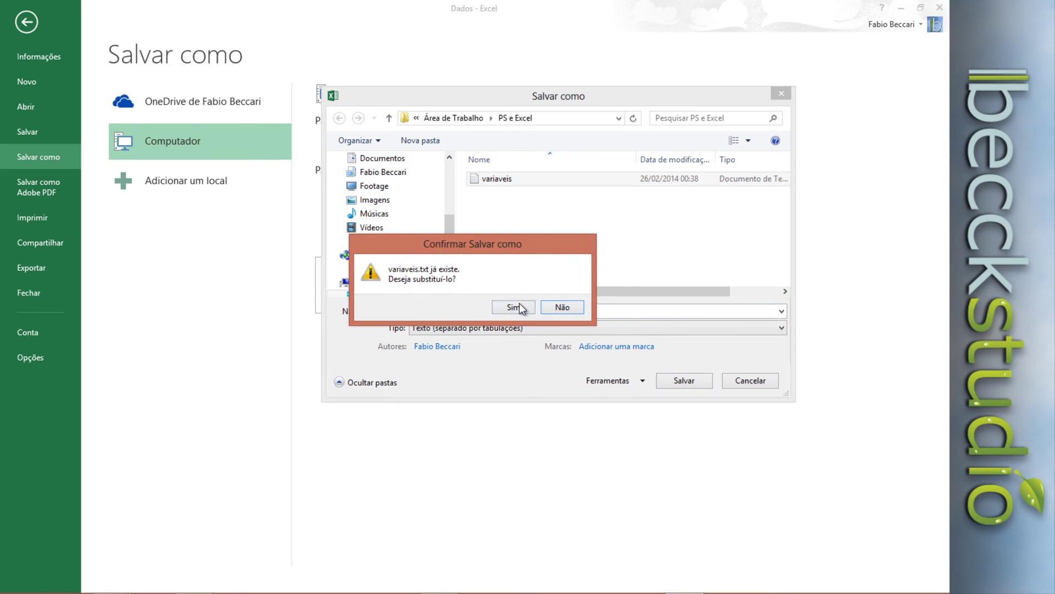
pyautogui.click(520, 306)
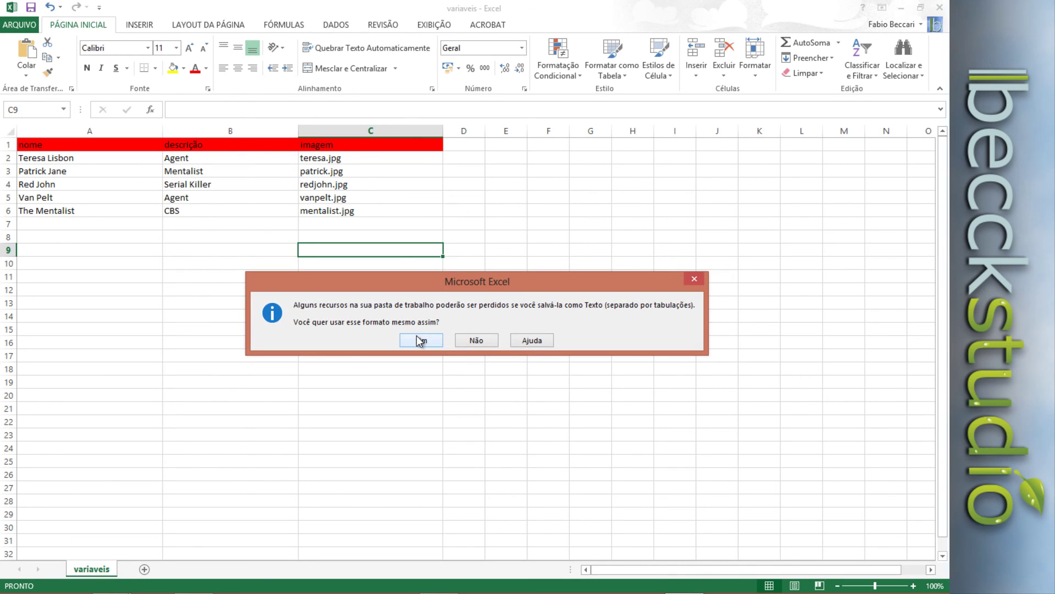
pyautogui.click(421, 340)
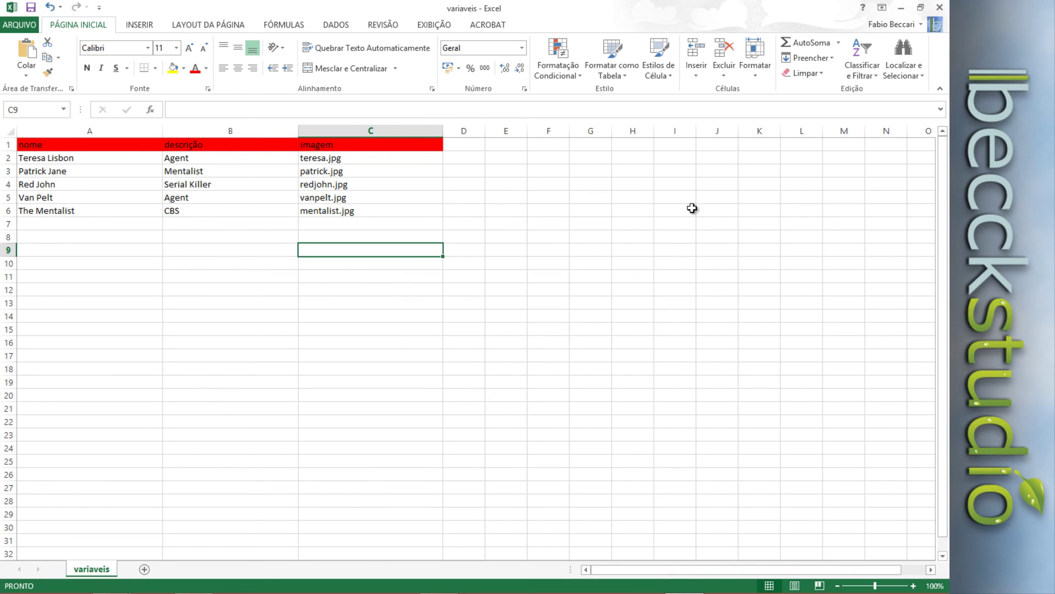
pyautogui.click(940, 7)
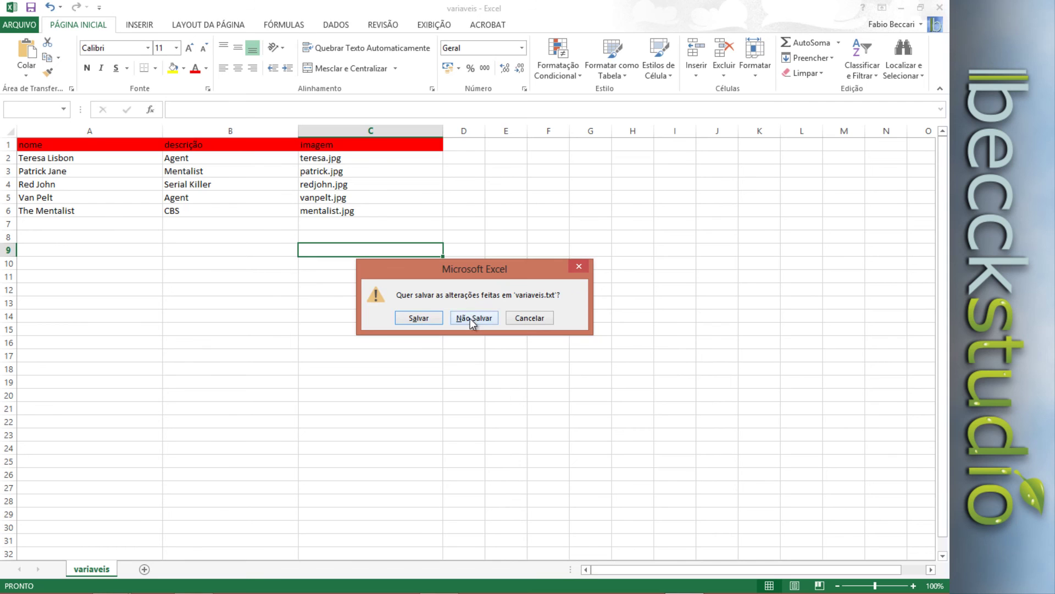
pyautogui.click(473, 319)
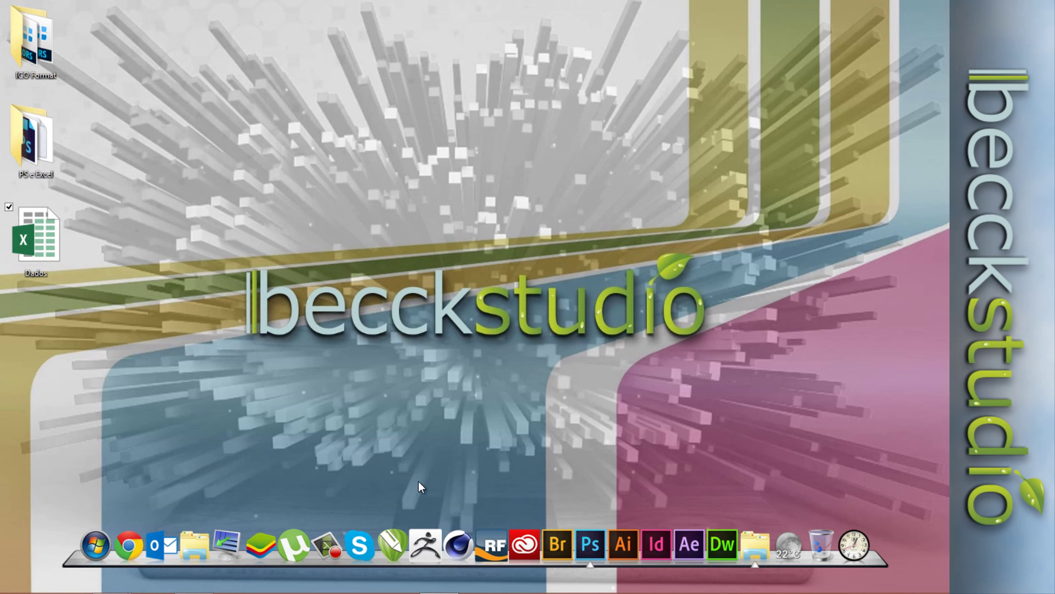
# Step: Switch to Photoshop and import variaveis.txt as variable data sets, using the first column for names and replacing the existing sets
pyautogui.click(586, 541)
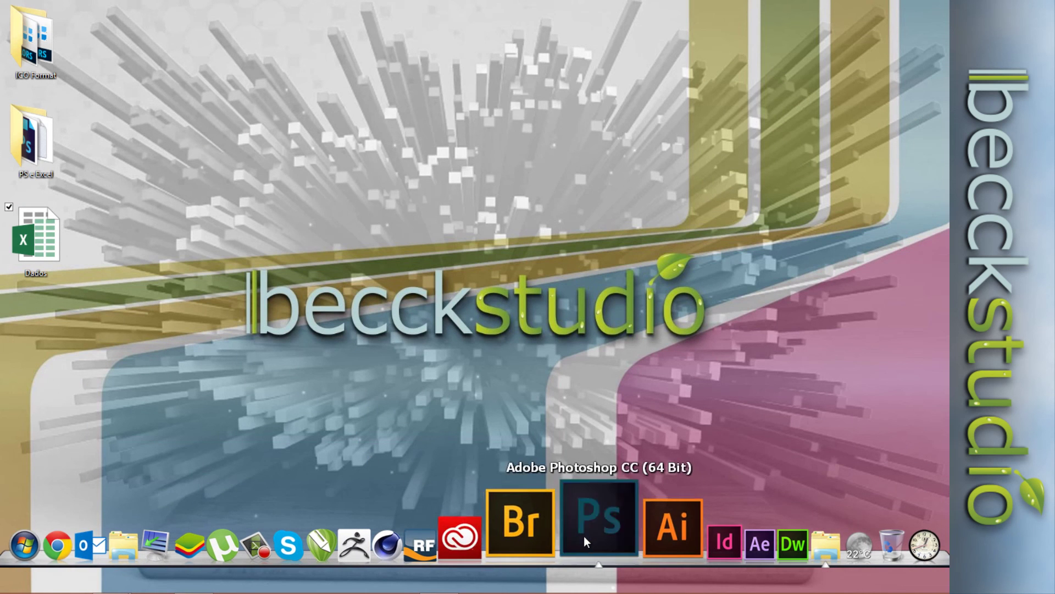
pyautogui.click(37, 9)
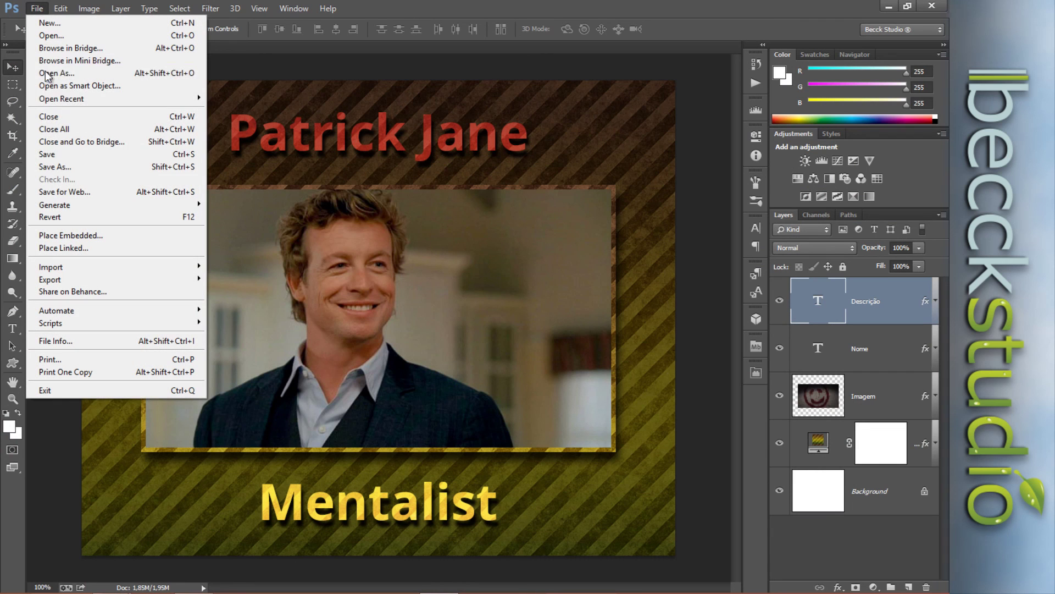
pyautogui.moveTo(58, 269)
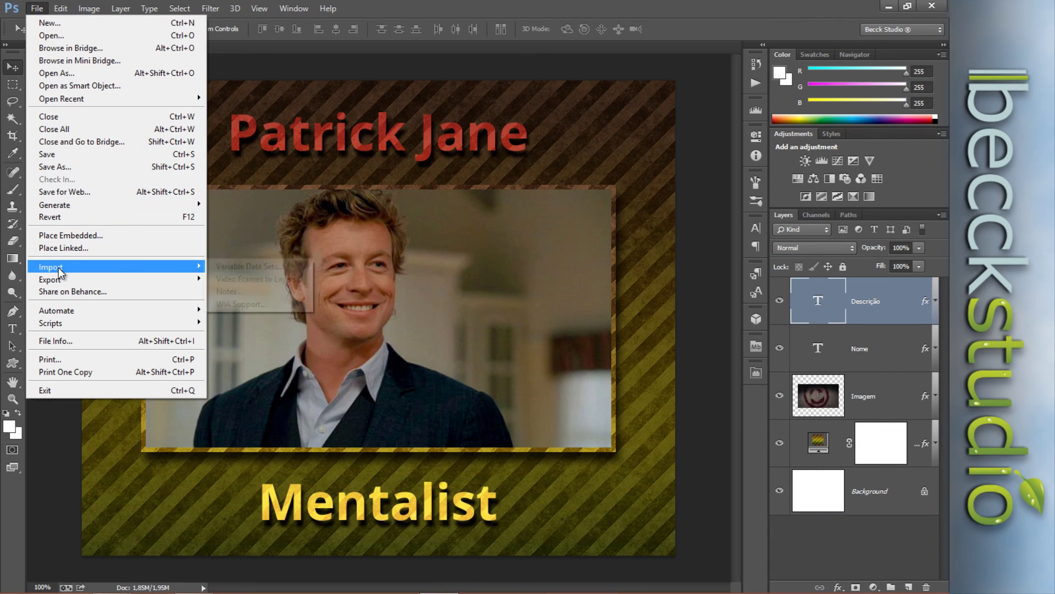
pyautogui.click(242, 267)
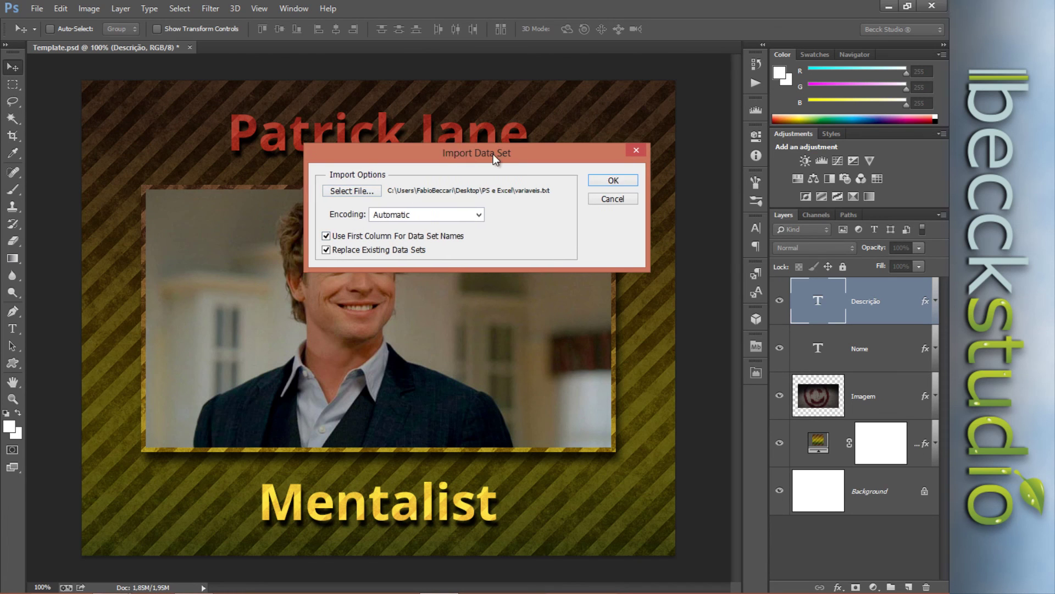
pyautogui.moveTo(493, 154); pyautogui.dragTo(628, 93)
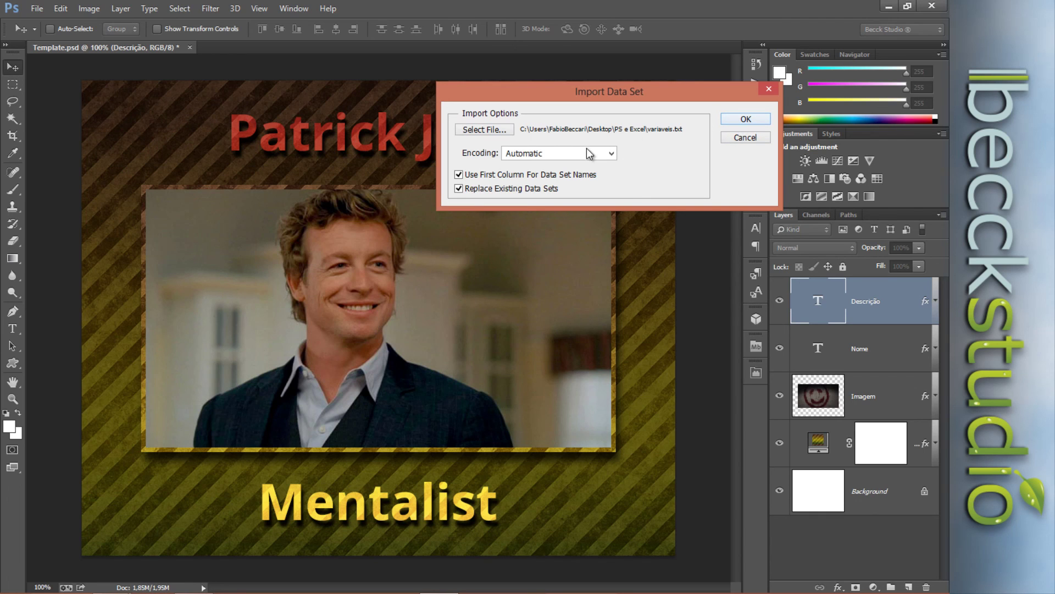
pyautogui.click(746, 119)
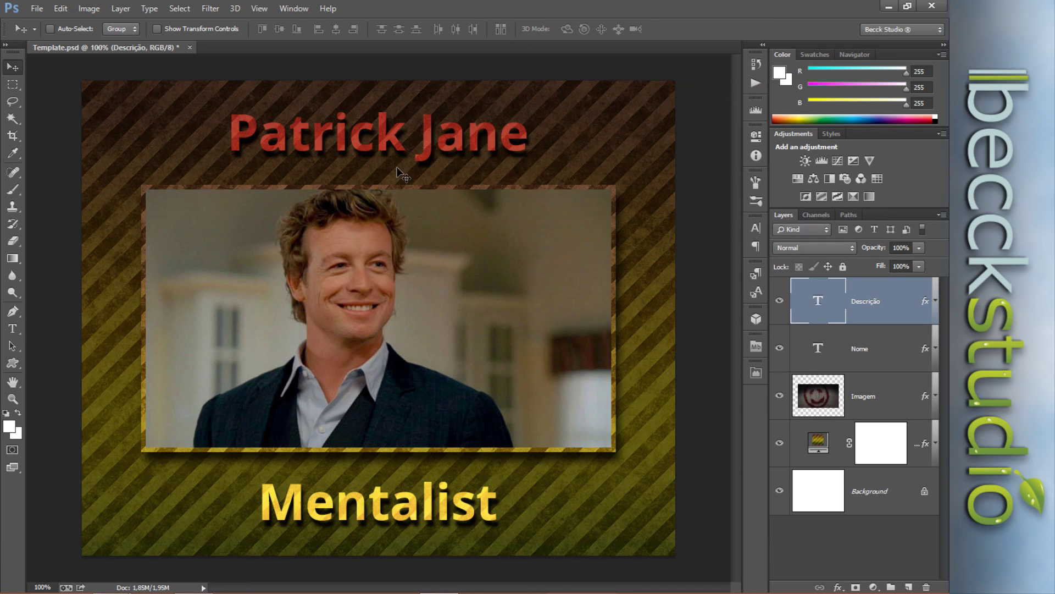
# Step: Apply The Mentalist data set to the template and select the Nome text layer
pyautogui.click(89, 9)
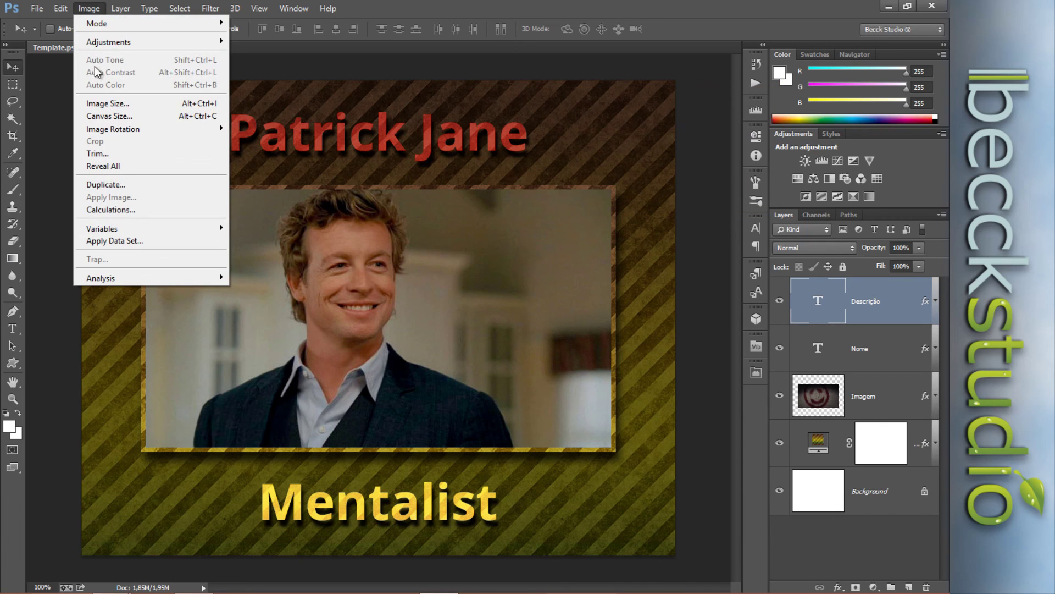
pyautogui.click(101, 239)
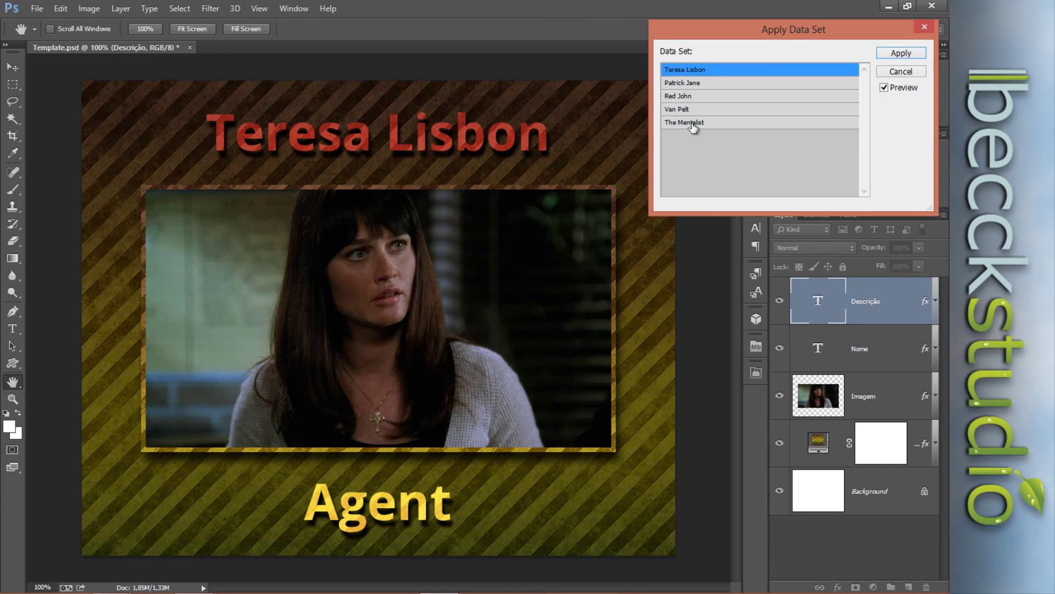
pyautogui.click(692, 123)
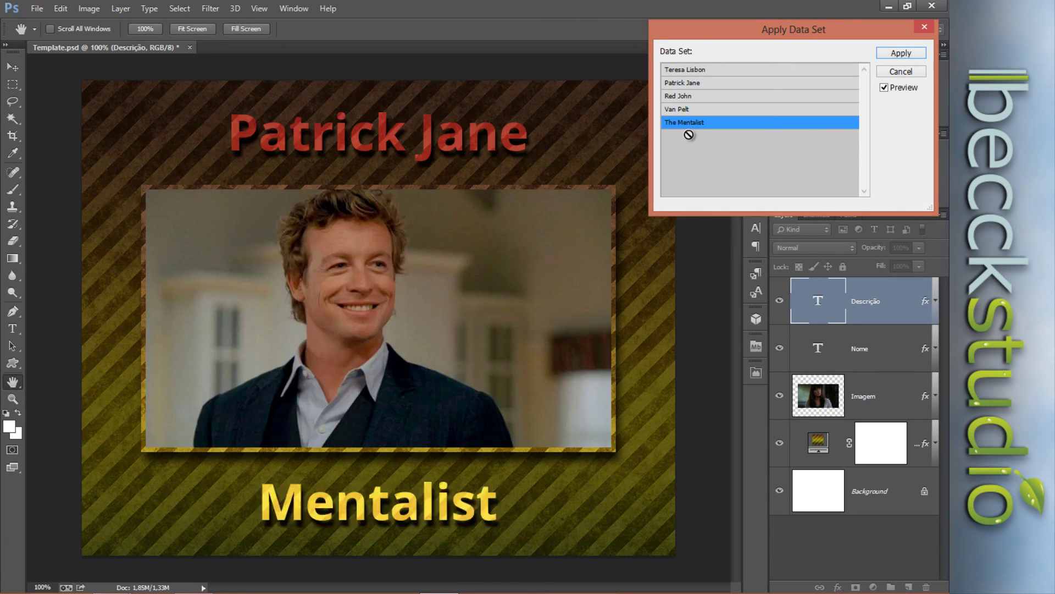
pyautogui.click(900, 55)
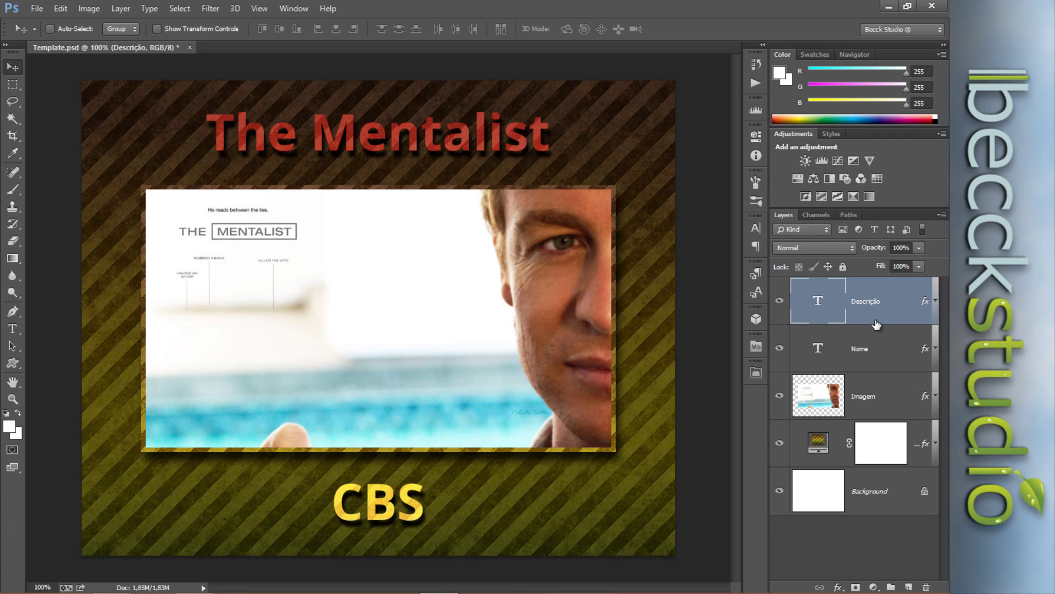
pyautogui.click(884, 360)
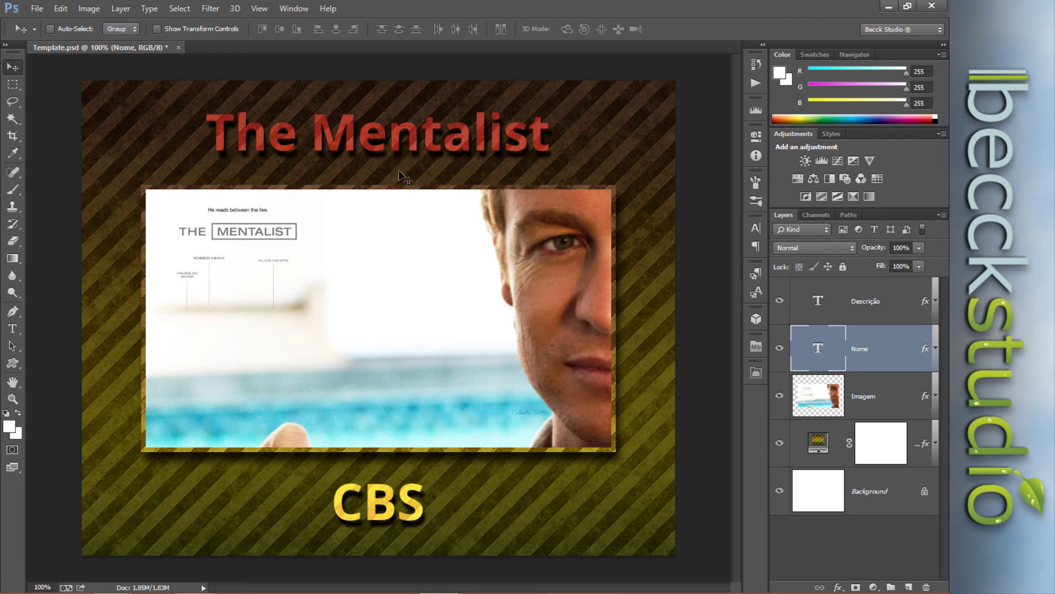